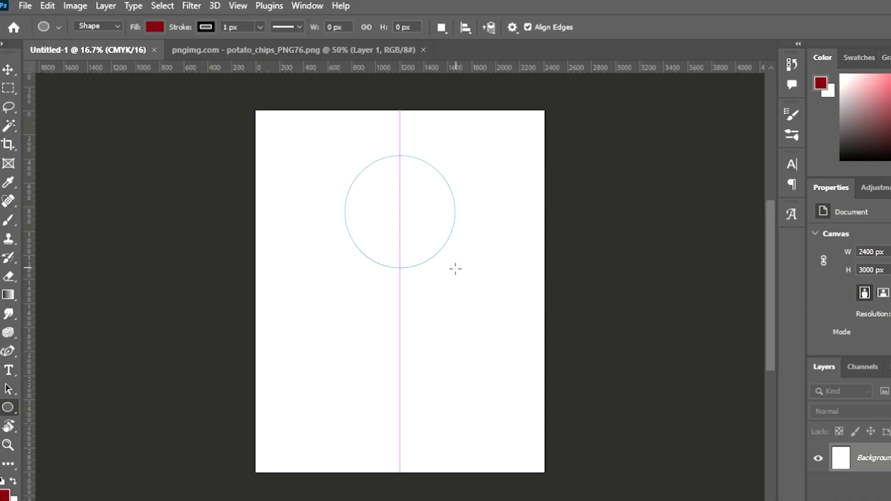
Step: Draw a 934 × 932 px circle (Ellipse 1) near the top of the 2400 × 3000 px canvas
drag(456, 268, 457, 269)
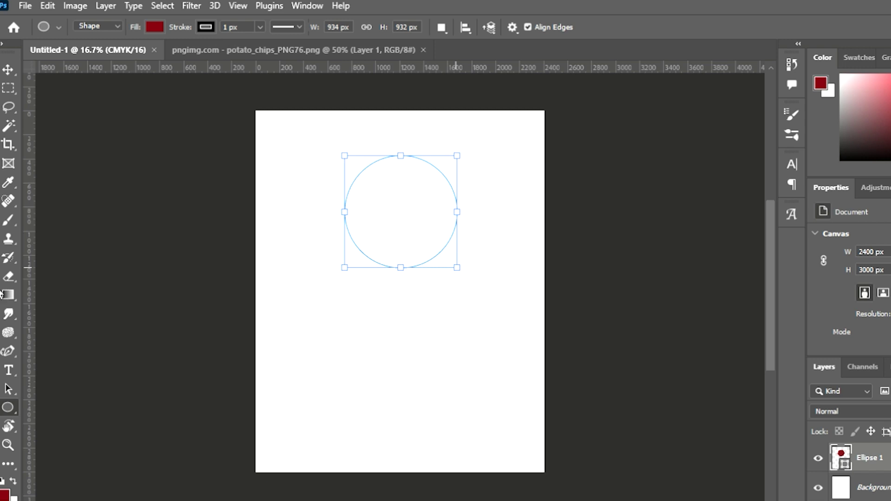
Step: Apply a gradient overlay to the circle and shift it slightly to the right
click(9, 294)
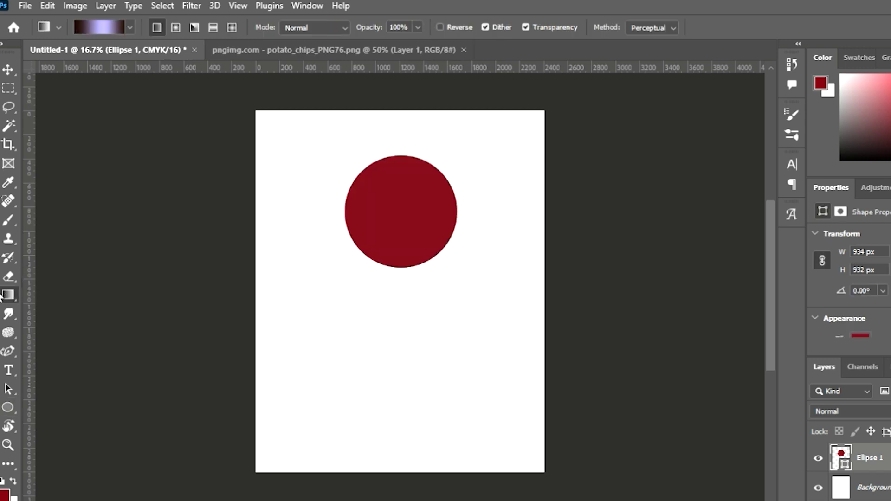
key(v)
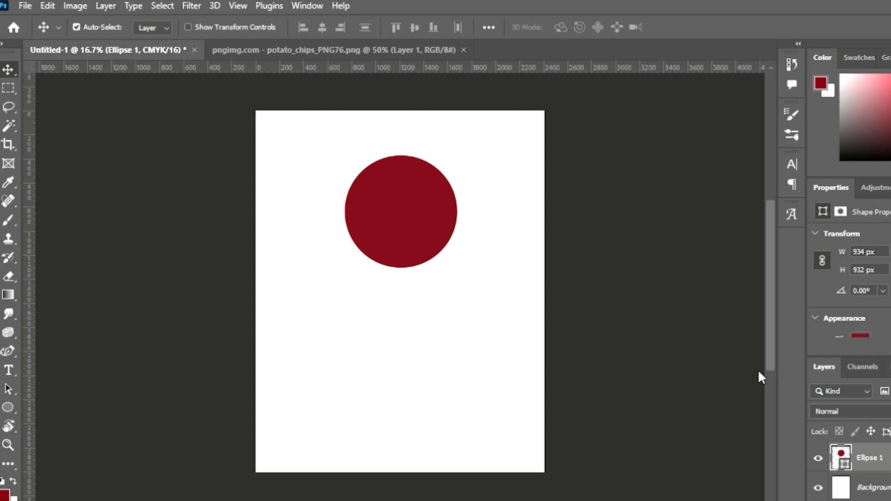
key(h)
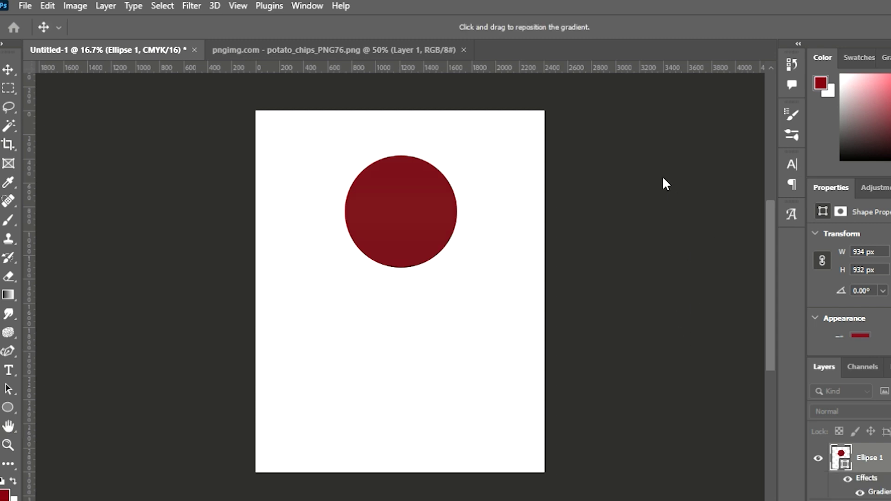
key(i)
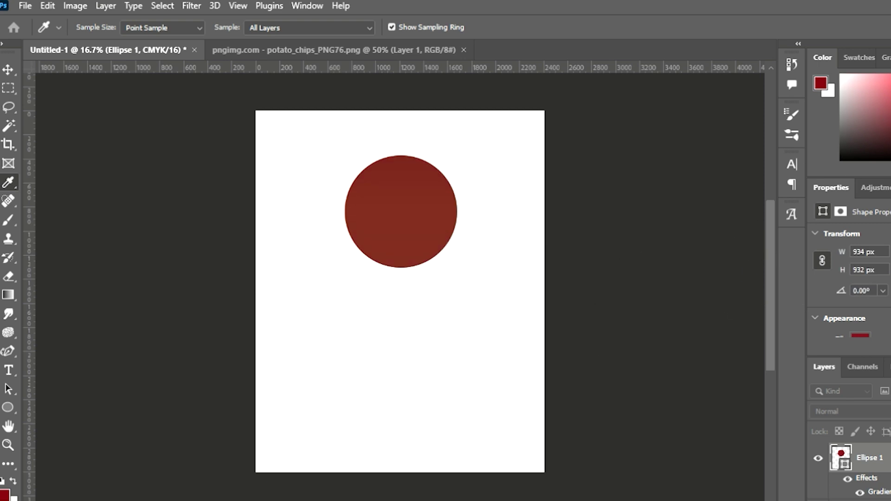
key(g)
key(v)
drag(394, 184, 413, 184)
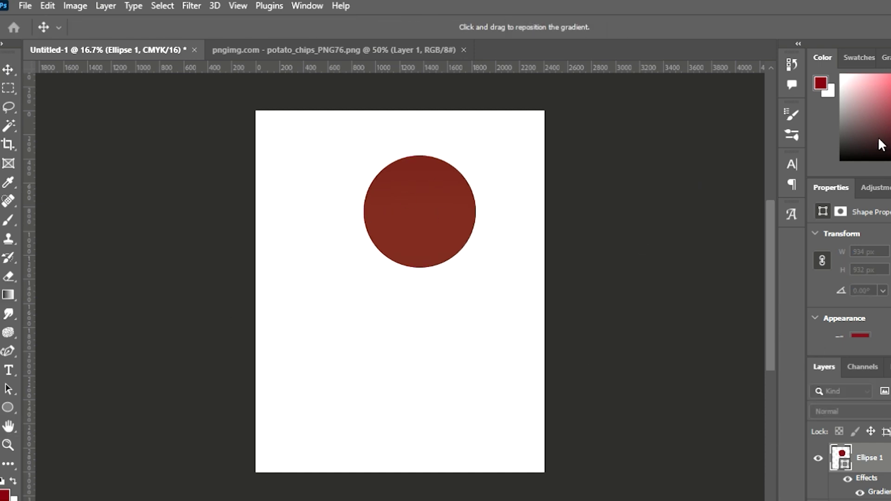
key(Return)
Step: Give the circle a dark-green fill with a 31.97 px light-green stroke and enlarge it
key(g)
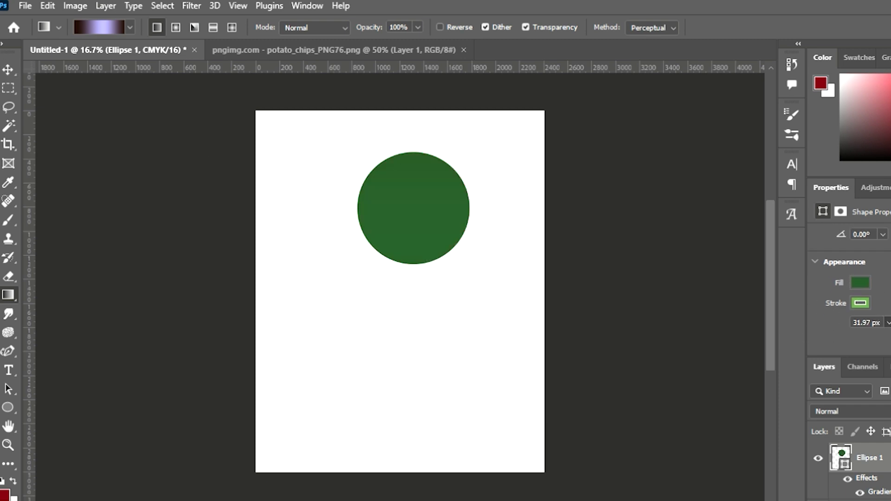
key(v)
key(ctrl+t)
drag(355, 266, 340, 281)
Step: Write the text LAY'S below the circle
key(t)
click(389, 311)
key(BackSpace)
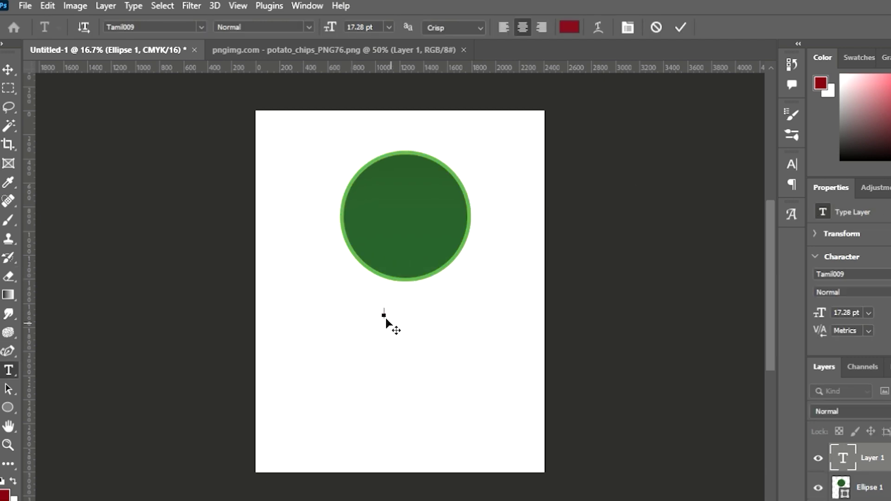
text('S)
key(ctrl+Return)
key(v)
Step: Scale LAY'S up to 454% and restyle it in white Dr Sugiyama at 103.69 pt
key(ctrl+t)
mouse_move(394, 324)
mouse_down()
mouse_move(443, 351)
mouse_move(404, 201)
mouse_up()
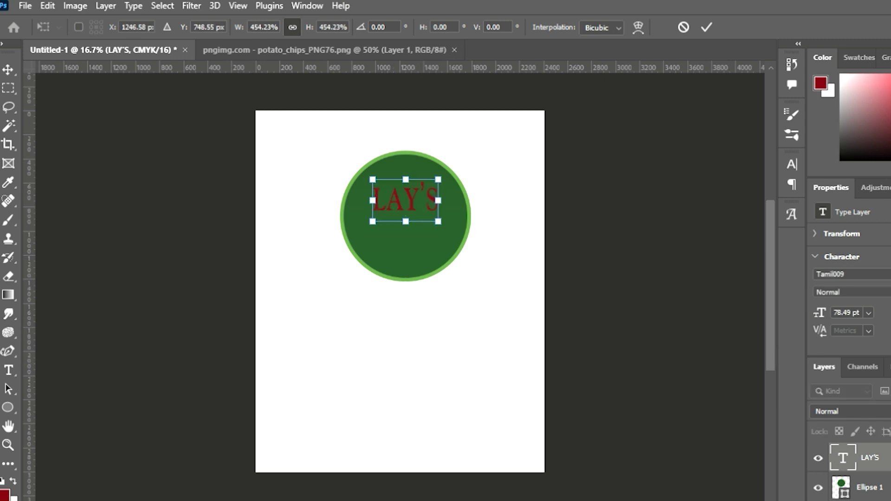
click(706, 25)
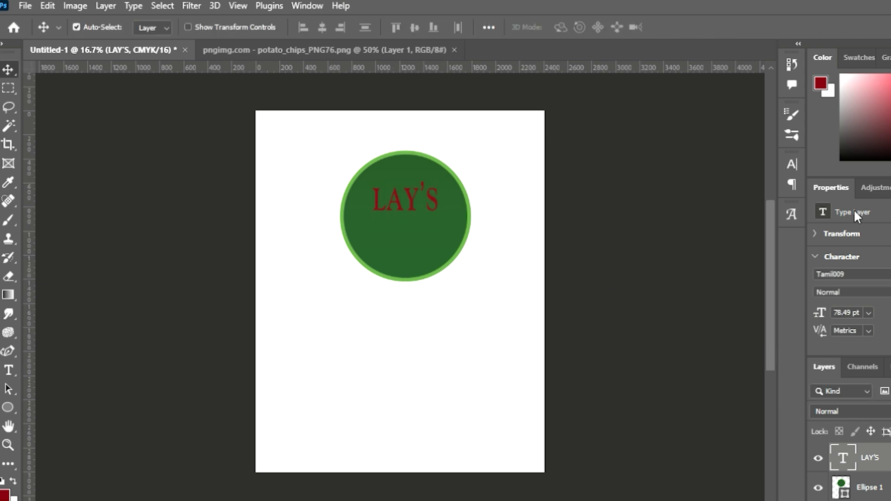
text(Latha)
key(Return)
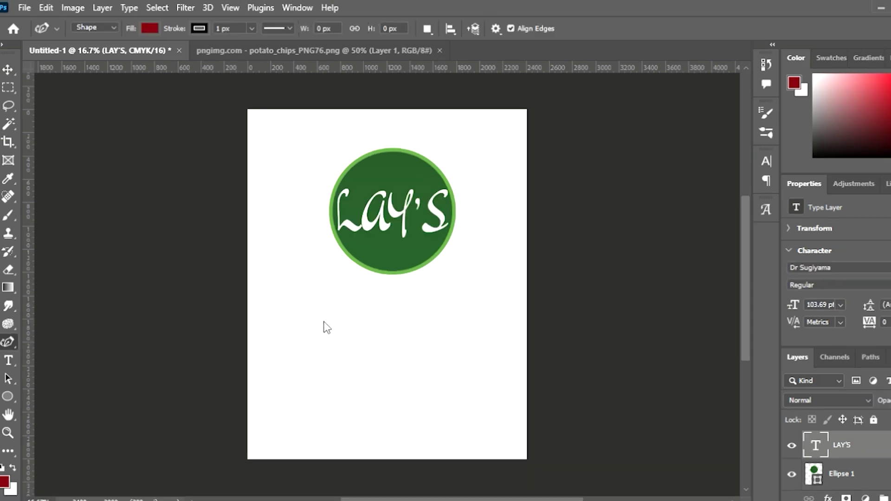
key(shift+p)
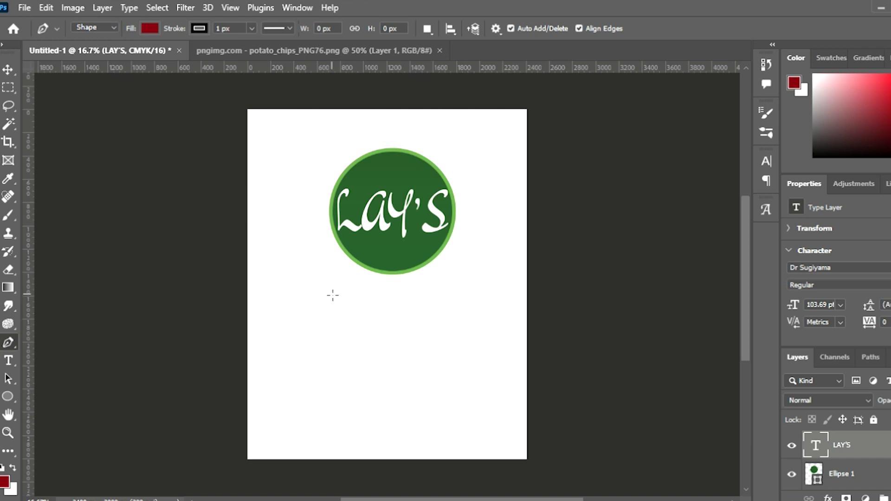
Step: Draw a closed curved banner outline below the LAY'S circle with the Pen tool
click(332, 294)
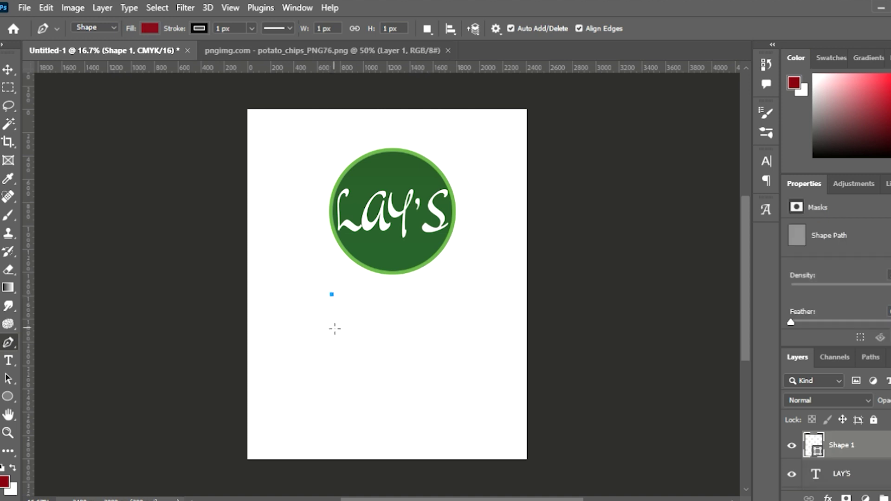
click(333, 363)
drag(456, 353, 547, 382)
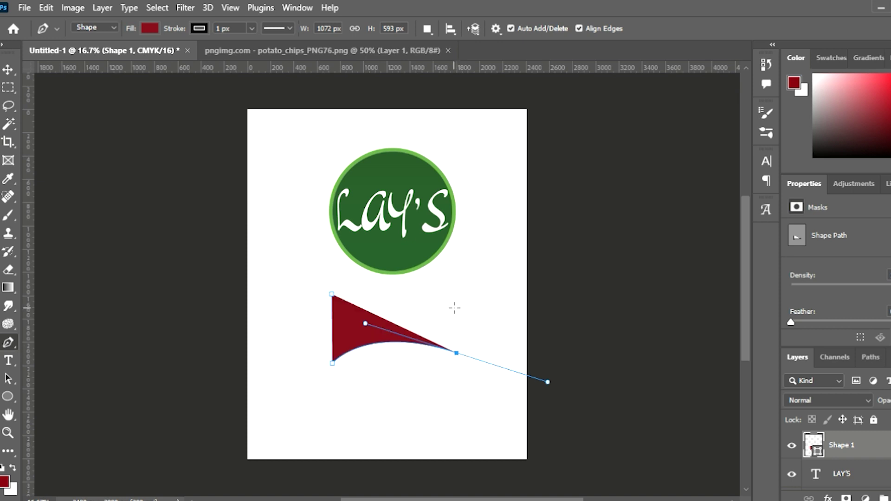
click(457, 303)
click(464, 356)
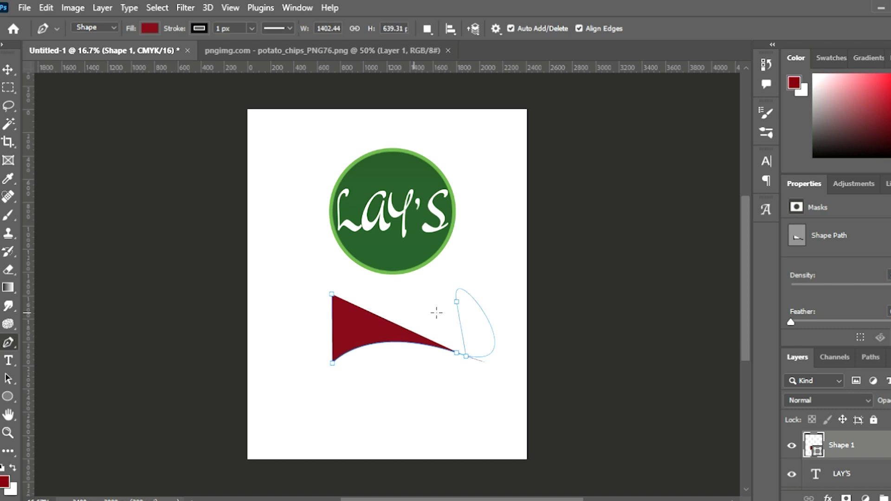
click(338, 297)
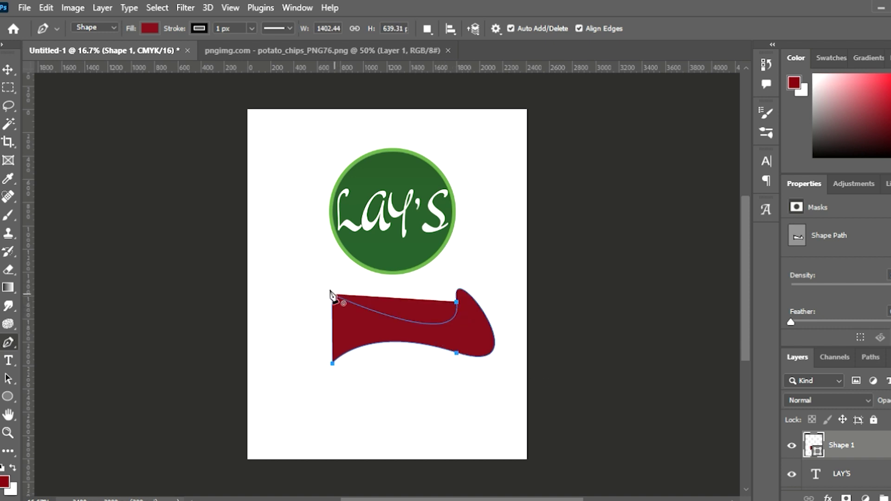
Step: Refine the banner's top edge and right lobe into smooth curves
drag(433, 324, 428, 303)
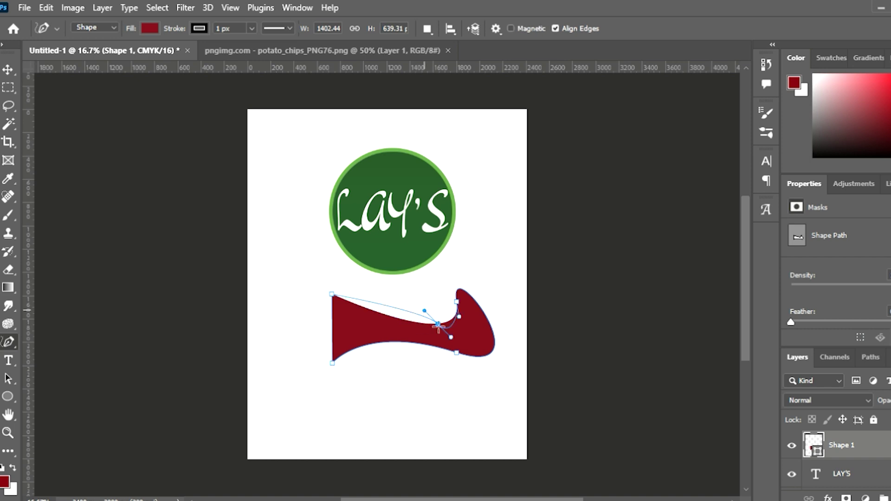
drag(493, 327, 501, 320)
click(501, 319)
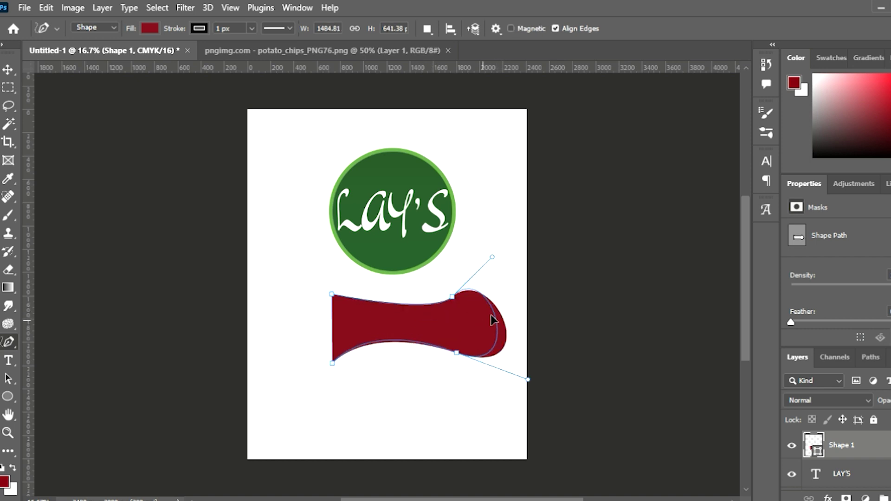
mouse_move(381, 306)
mouse_down()
mouse_move(477, 288)
mouse_move(392, 298)
mouse_up()
click(6, 342)
drag(468, 290, 456, 302)
key(v)
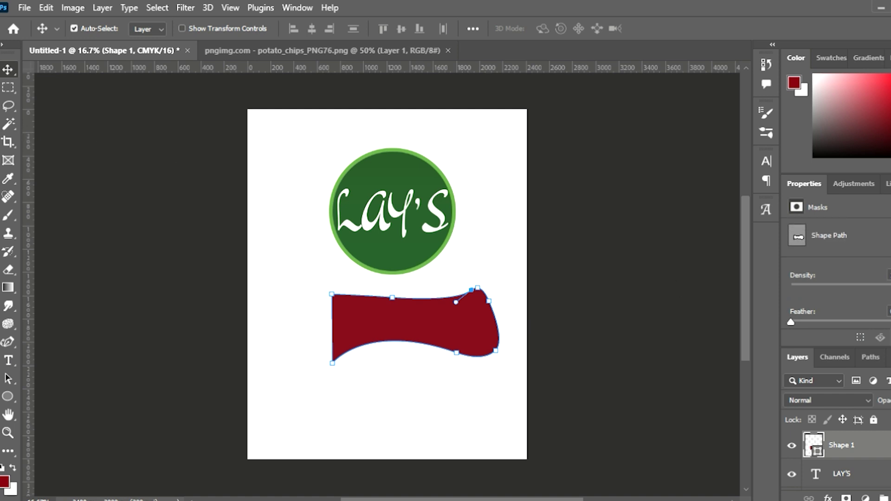
Step: Colour the banner yellow with a colour overlay and nudge it slightly upward
key(i)
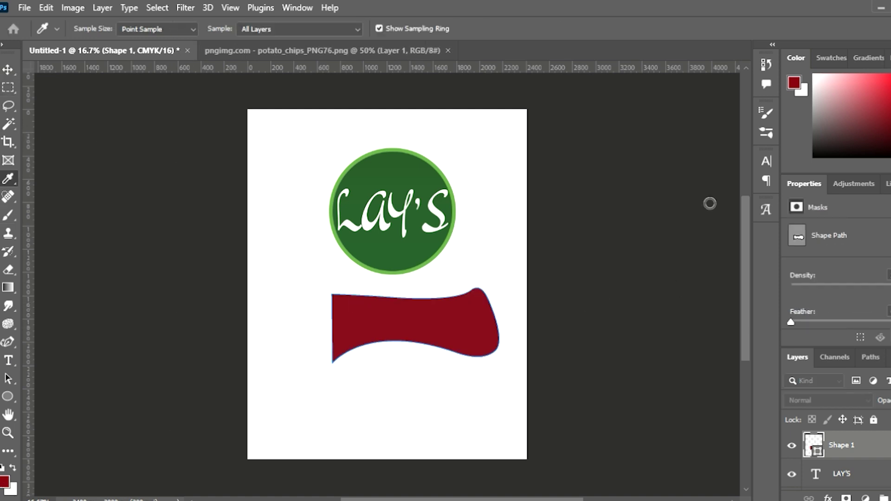
key(v)
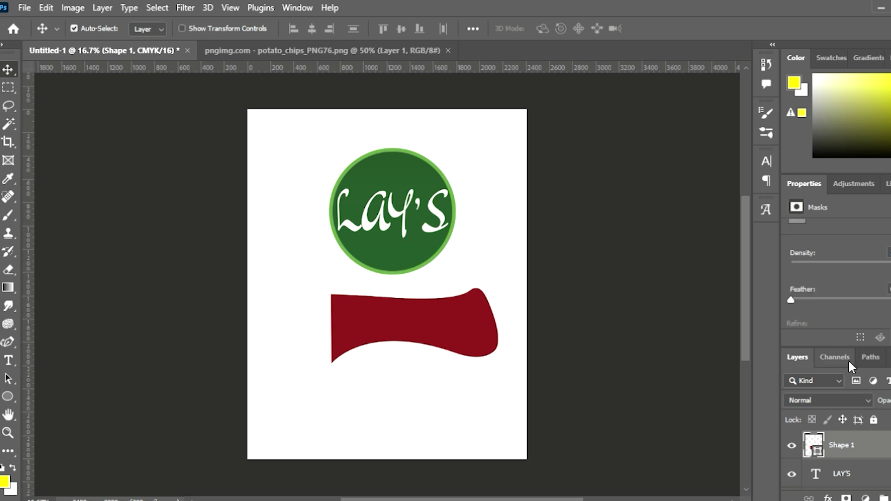
key(h)
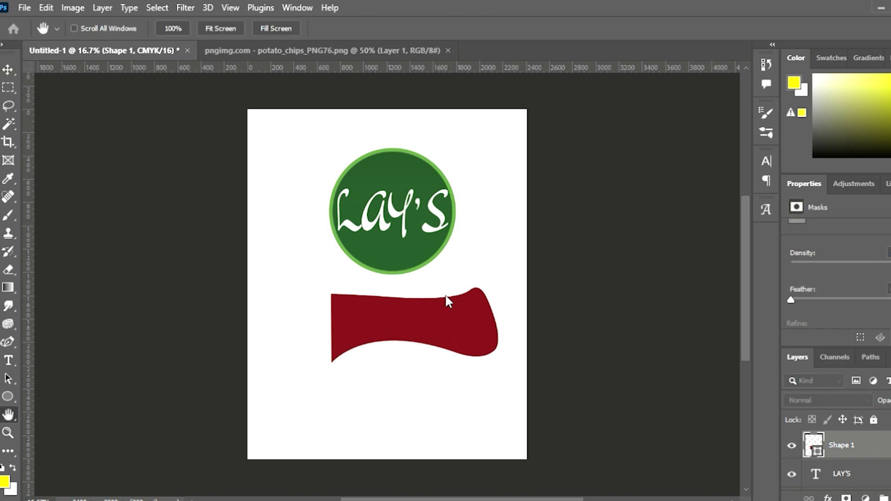
key(i)
key(h)
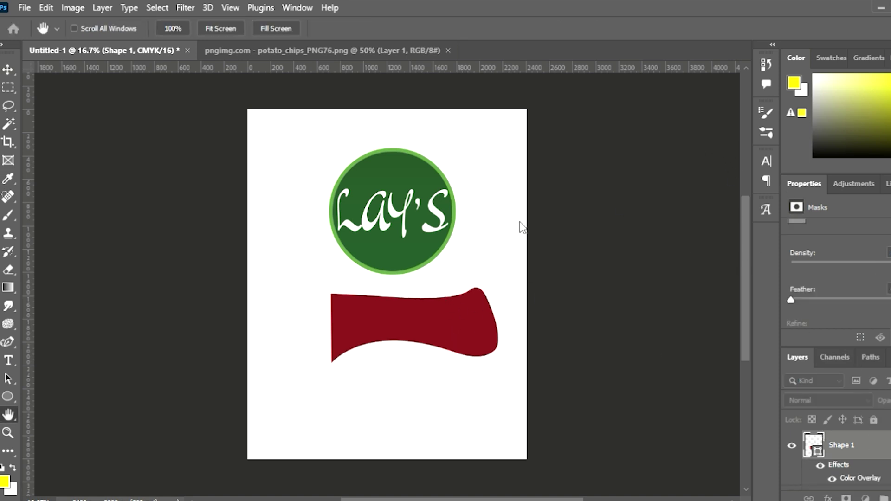
key(v)
drag(462, 306, 461, 302)
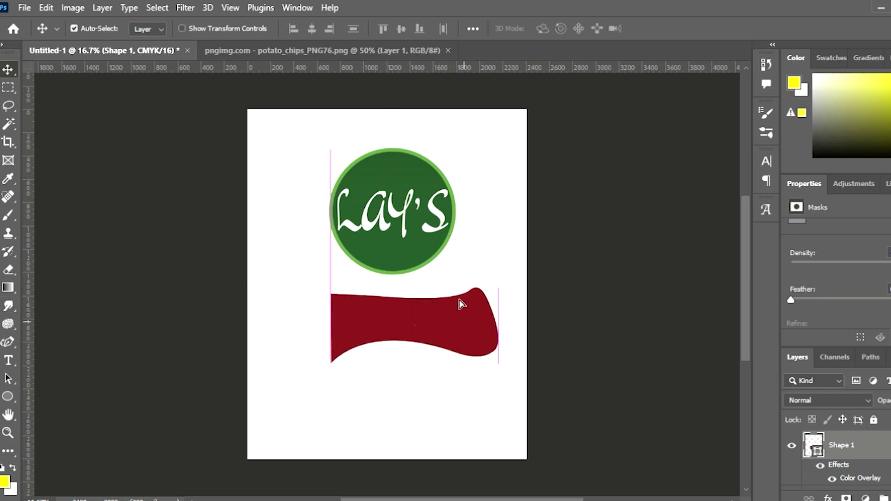
Step: Add a Channel Mixer adjustment with increased Cyan, after undoing a Gradient Map
click(853, 184)
click(851, 253)
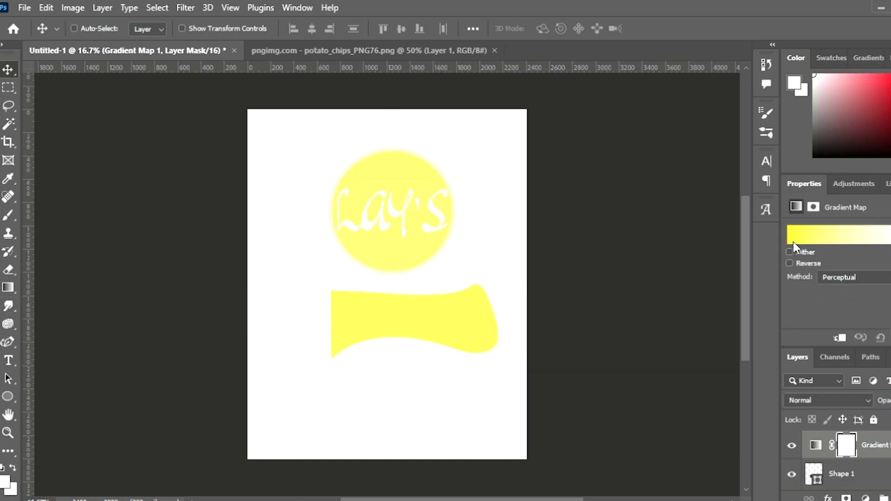
key(ctrl+z)
click(877, 238)
drag(868, 293, 885, 292)
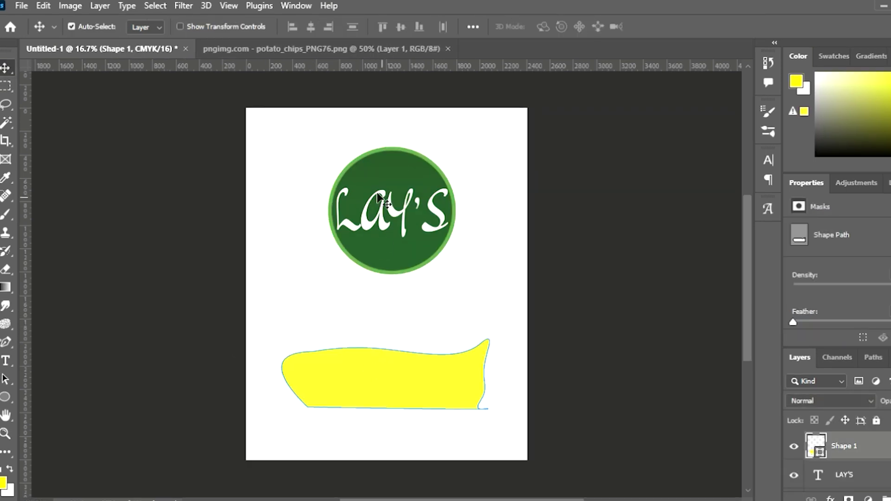
Step: Enlarge the yellow banner and place the LAY'S text above it
click(390, 219)
drag(376, 287, 357, 273)
click(382, 360)
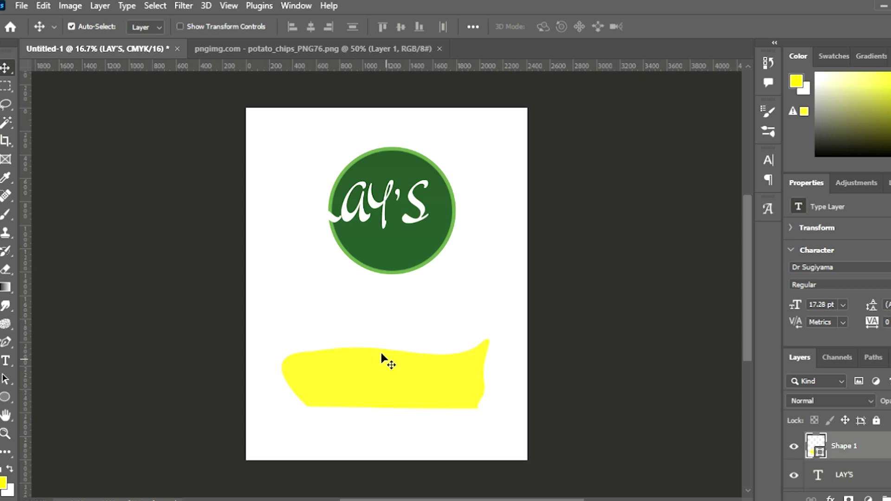
key(ctrl+t)
drag(385, 341, 385, 290)
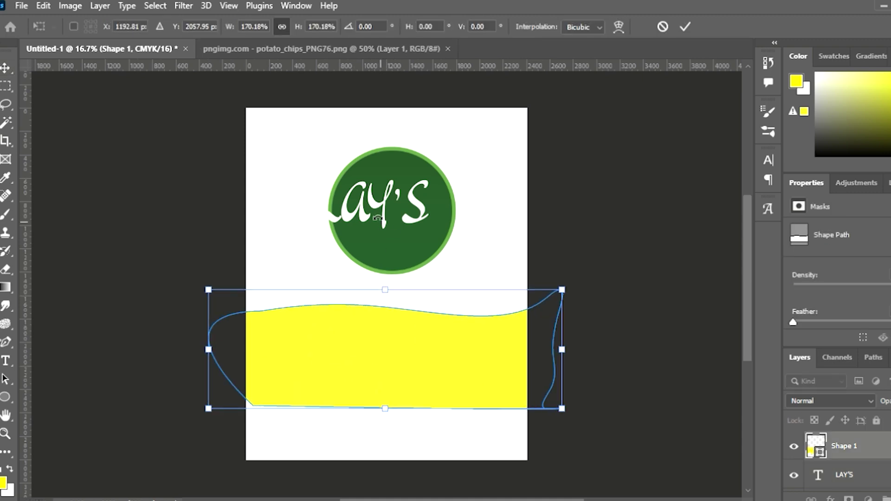
click(685, 25)
drag(386, 206, 387, 347)
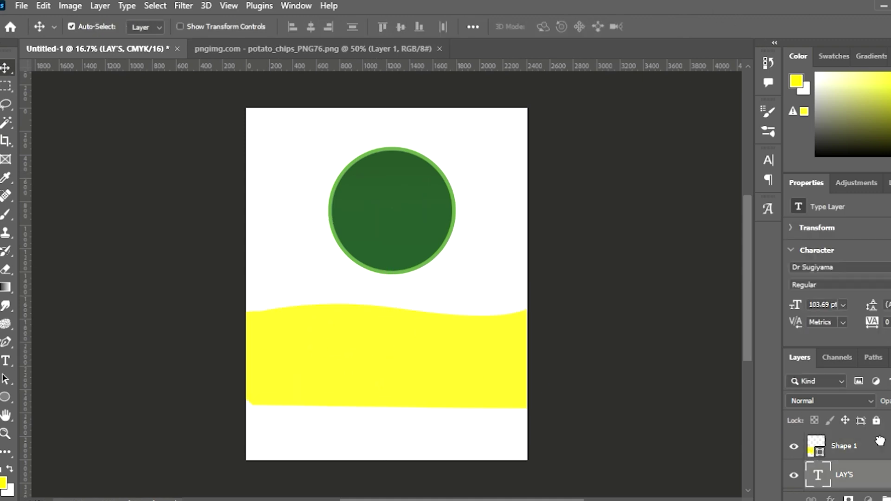
key(ctrl+])
Step: Narrow the yellow banner by pulling in its left and right sides
click(265, 346)
key(ctrl+t)
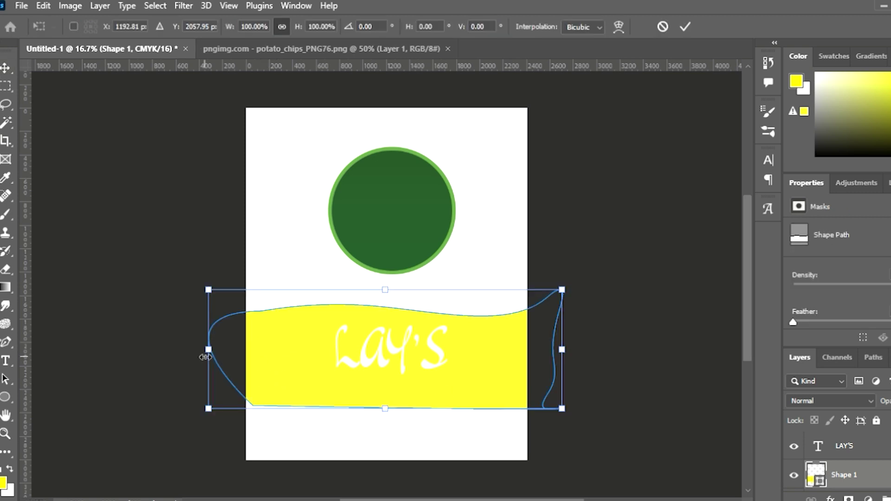
drag(207, 354, 285, 354)
drag(563, 354, 464, 354)
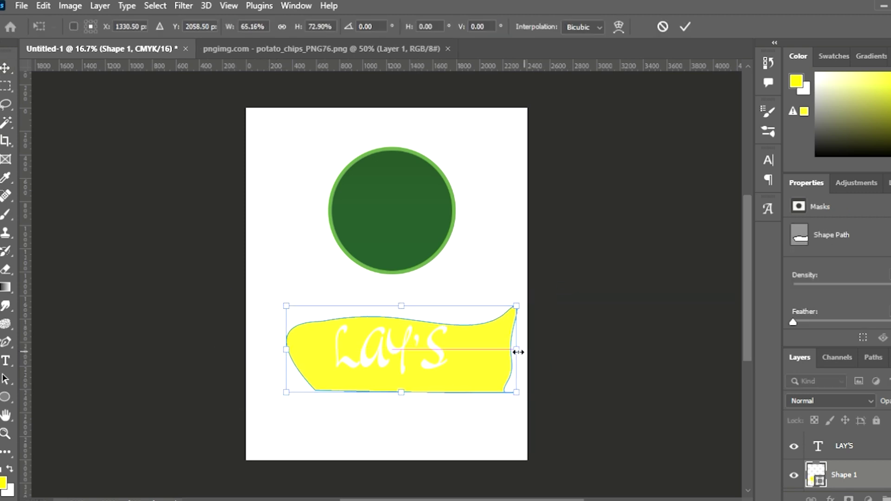
drag(305, 354, 332, 354)
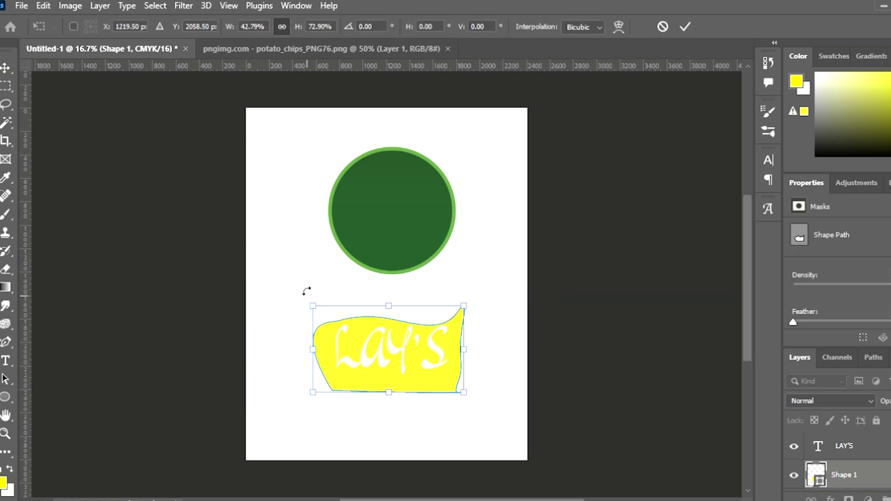
click(685, 26)
click(292, 284)
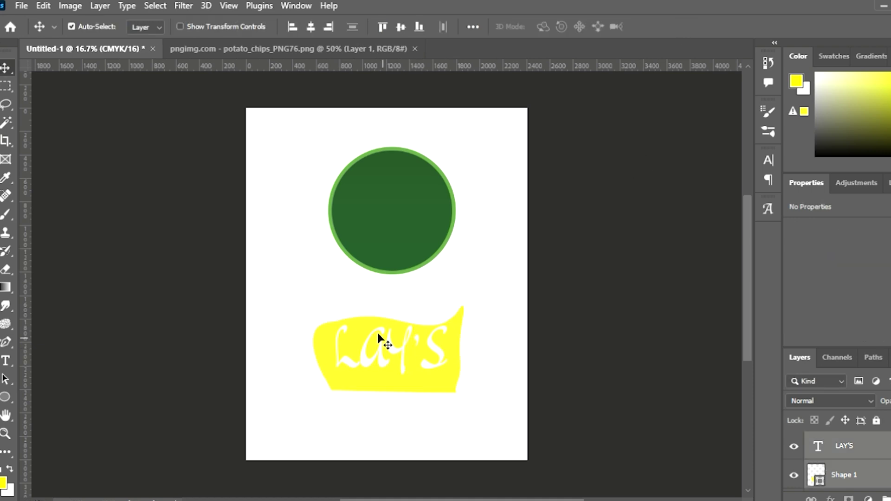
Step: Move the LAY'S banner onto the green circle and scale it to fit inside
click(432, 344)
click(410, 369)
drag(410, 369, 403, 214)
key(ctrl+t)
mouse_move(469, 264)
mouse_down()
mouse_move(408, 219)
mouse_move(444, 237)
mouse_up()
drag(374, 197, 337, 184)
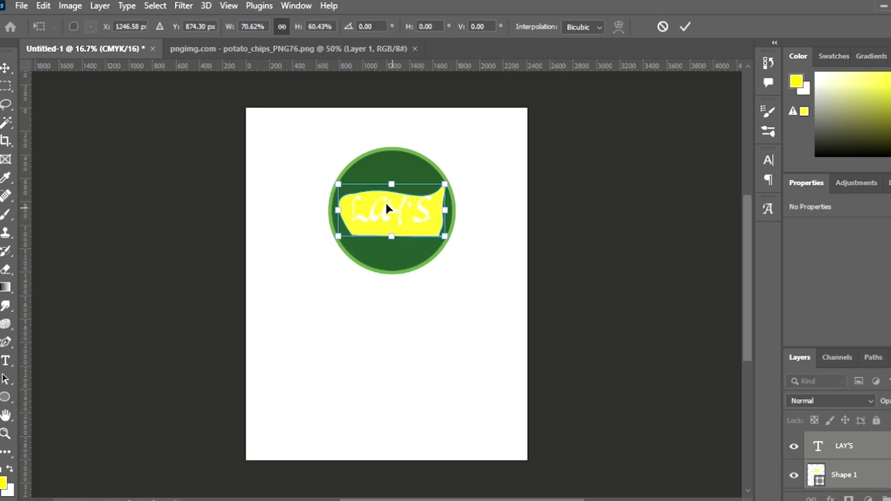
drag(447, 188, 445, 191)
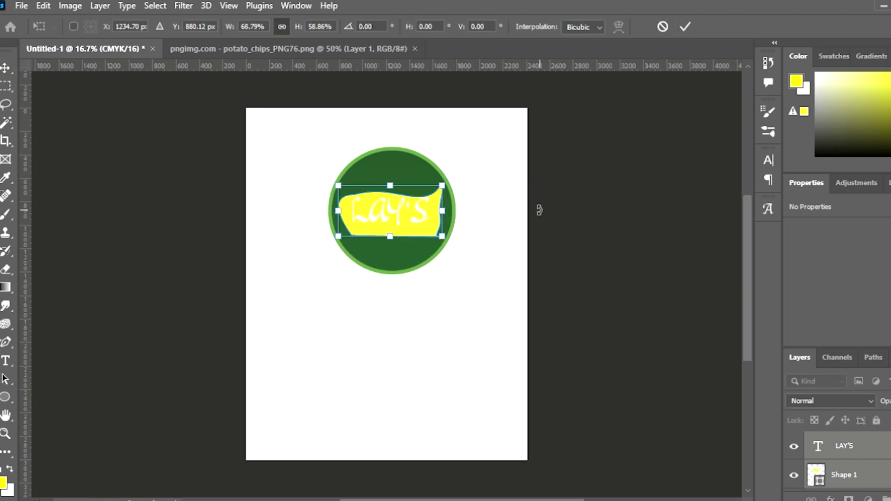
click(685, 27)
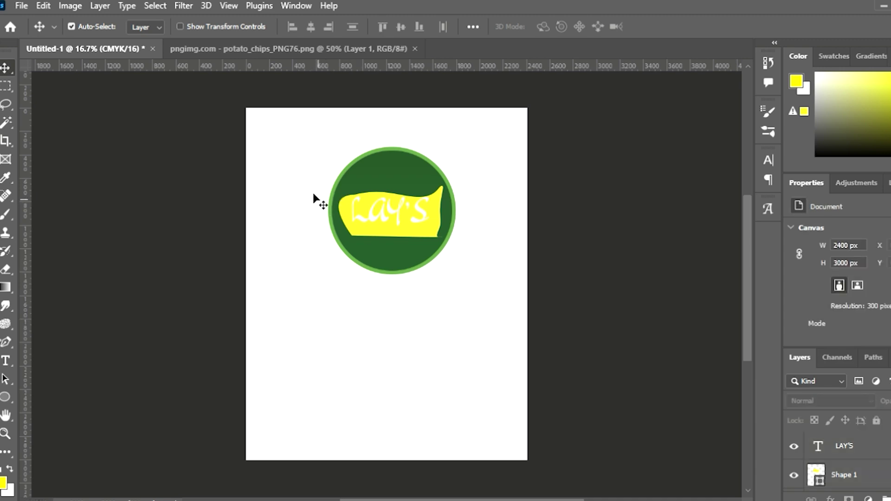
Step: Stretch the LAY'S text and yellow banner wider across the green circle
click(389, 199)
shift+click(411, 226)
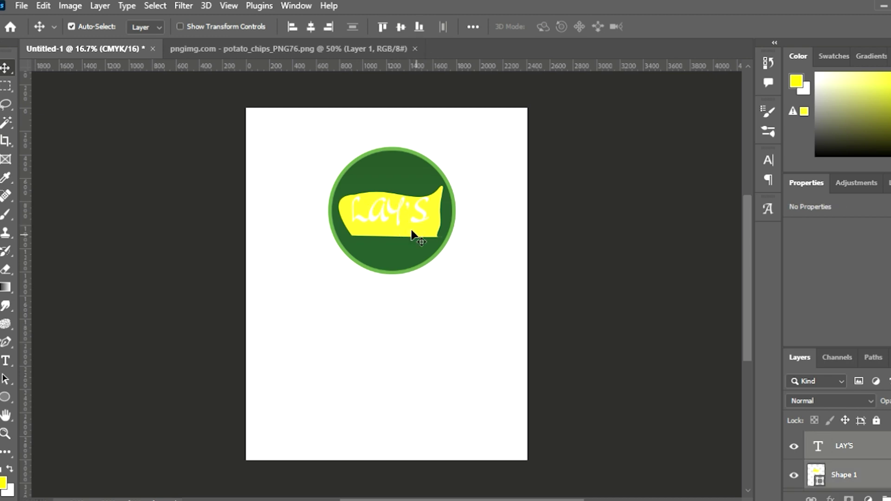
key(ctrl+t)
drag(389, 186, 389, 181)
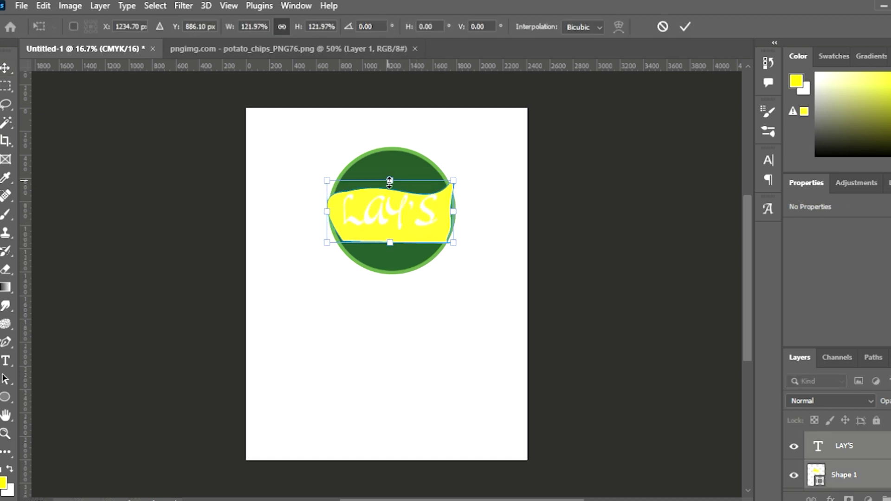
click(685, 26)
click(384, 169)
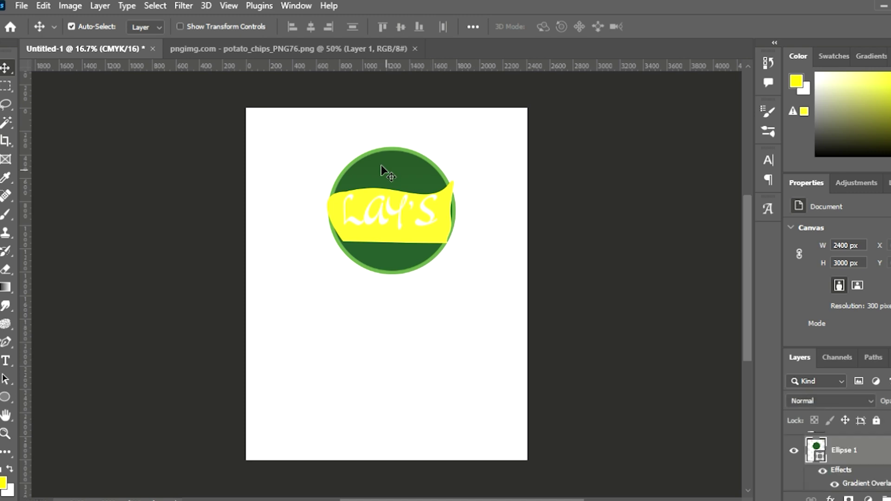
click(604, 293)
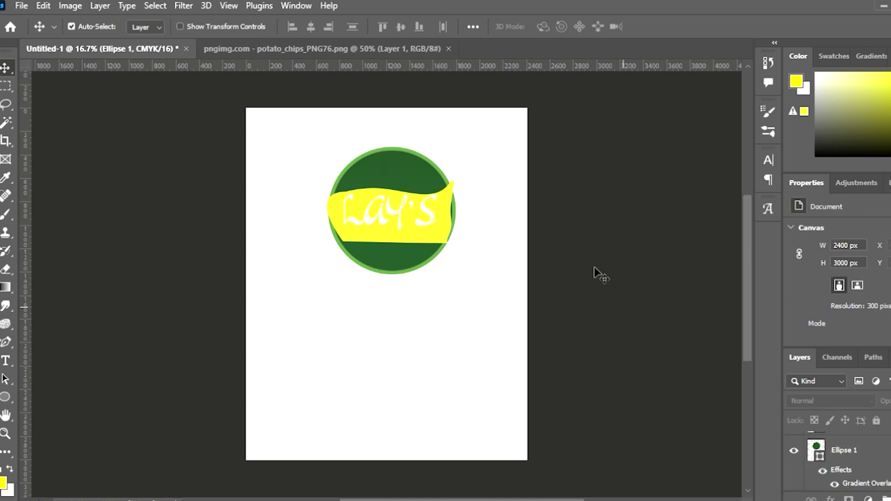
Step: Try placing a text layer below the circle, discarding the empty attempts
key(t)
click(328, 308)
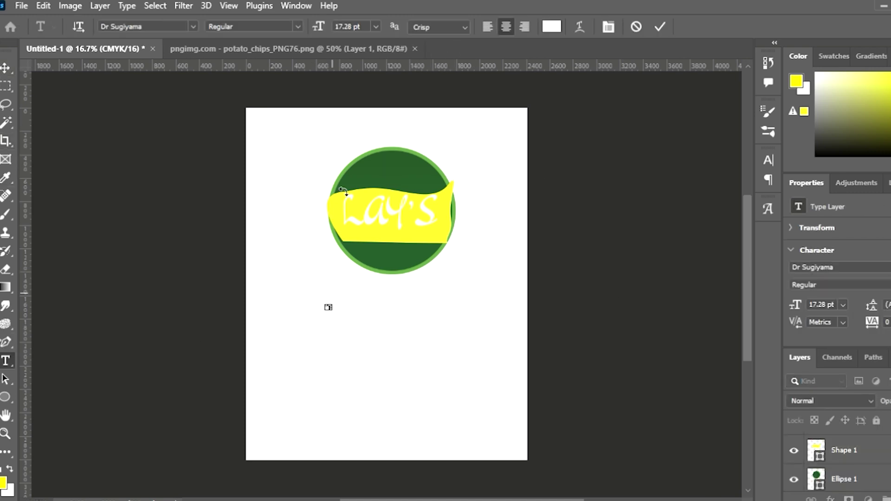
drag(328, 307, 392, 338)
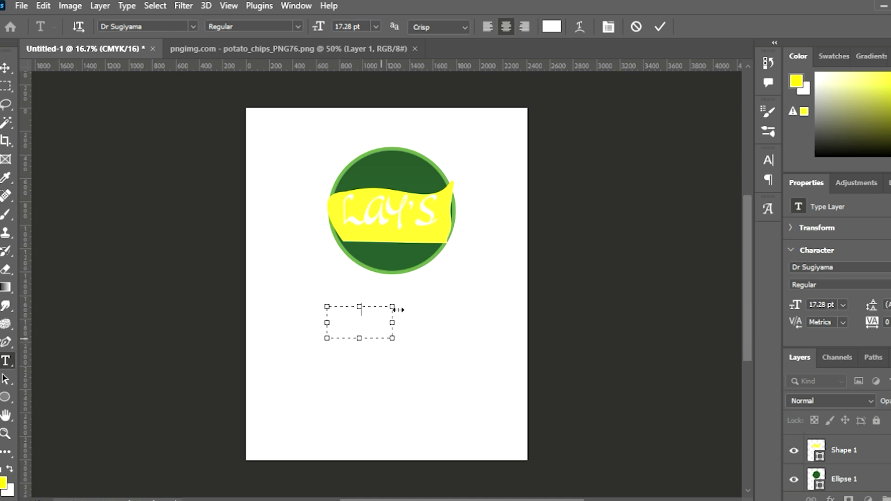
click(661, 26)
key(z)
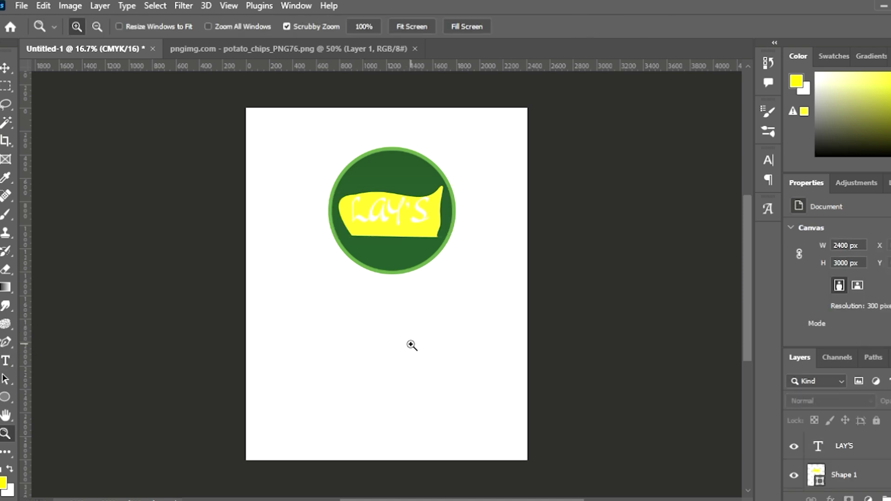
click(6, 362)
click(369, 347)
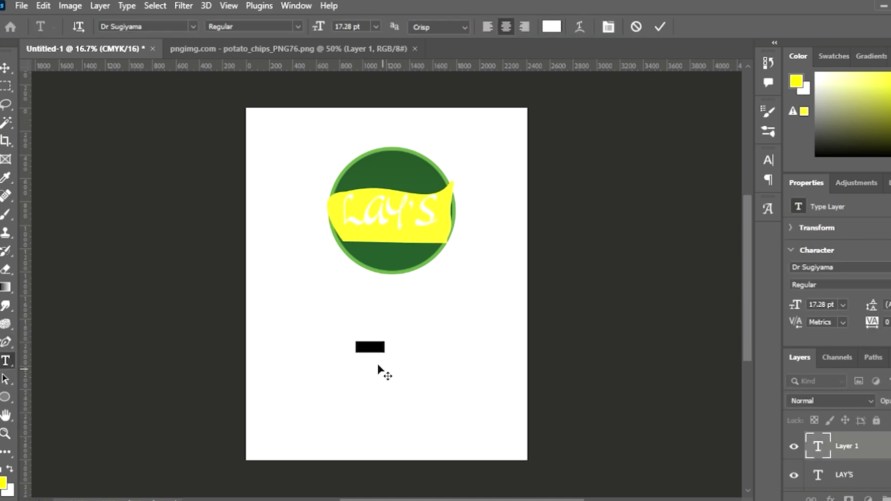
key(BackSpace)
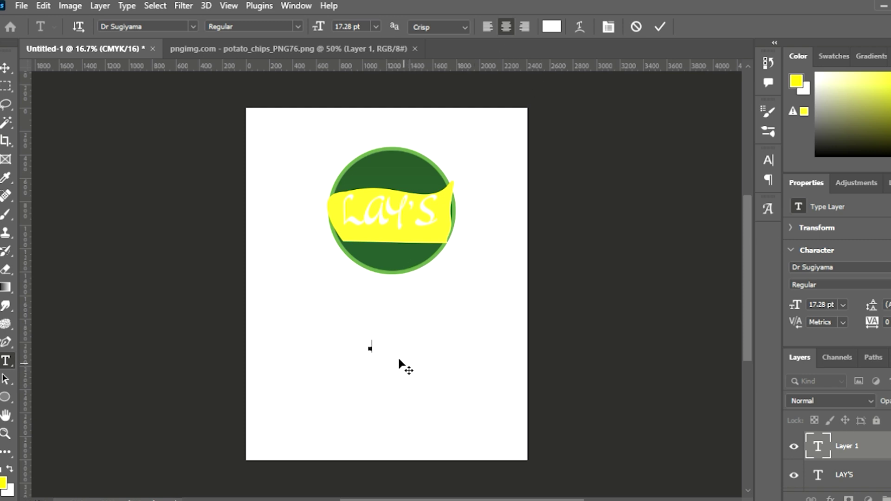
click(659, 27)
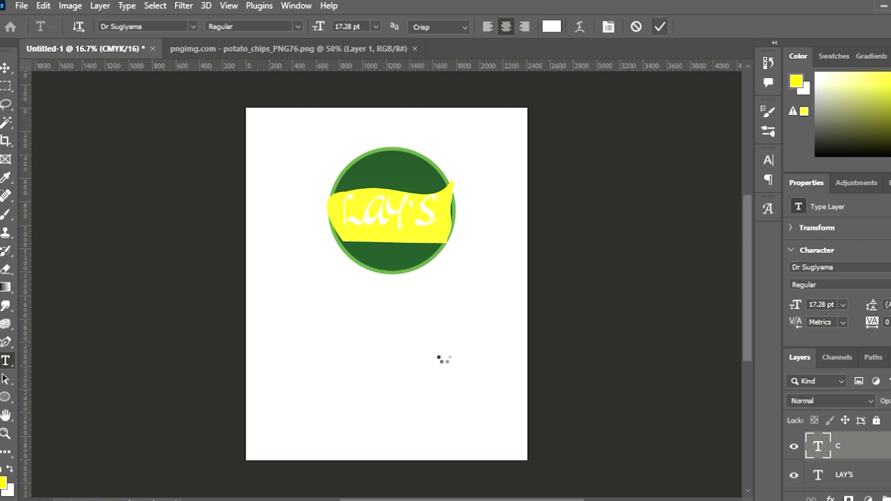
Step: Add the text 'classic' below the circle in red at 72 pt
click(379, 350)
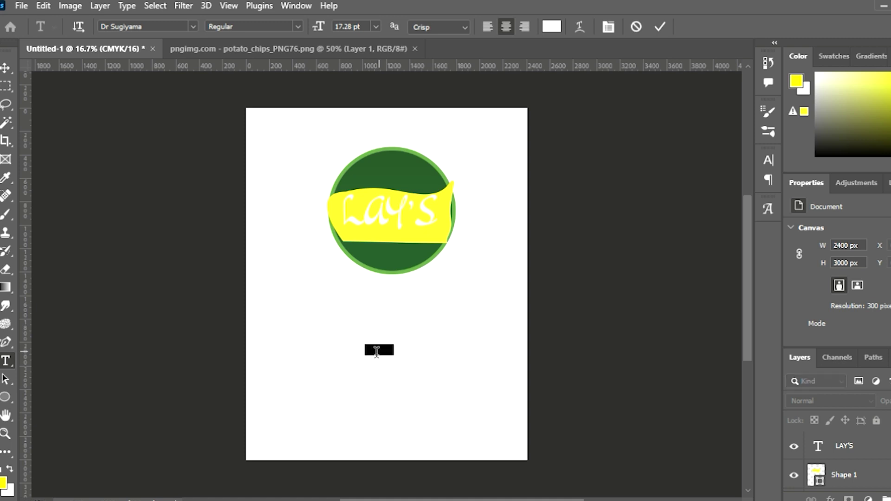
click(841, 305)
click(814, 471)
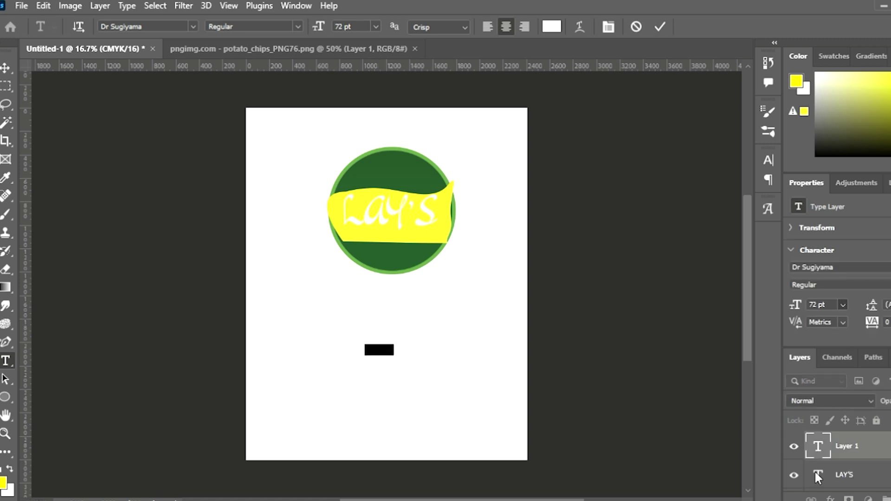
key(BackSpace)
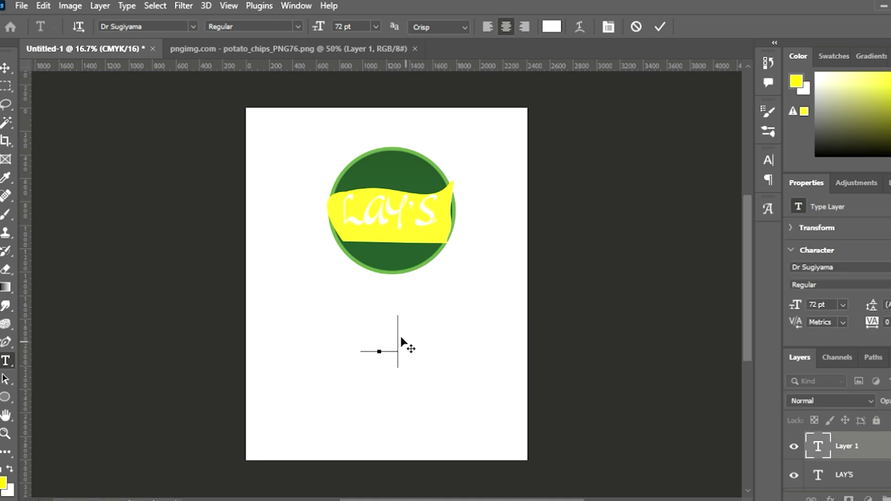
click(553, 26)
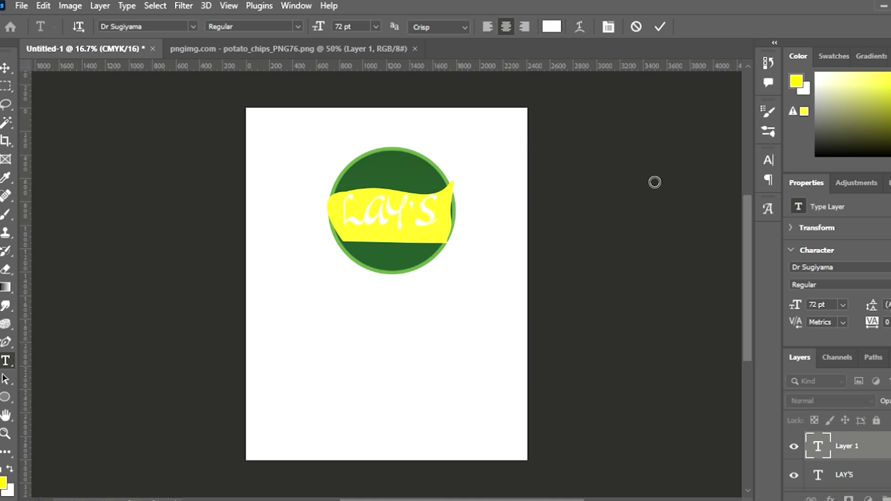
key(Return)
text(classic)
click(660, 26)
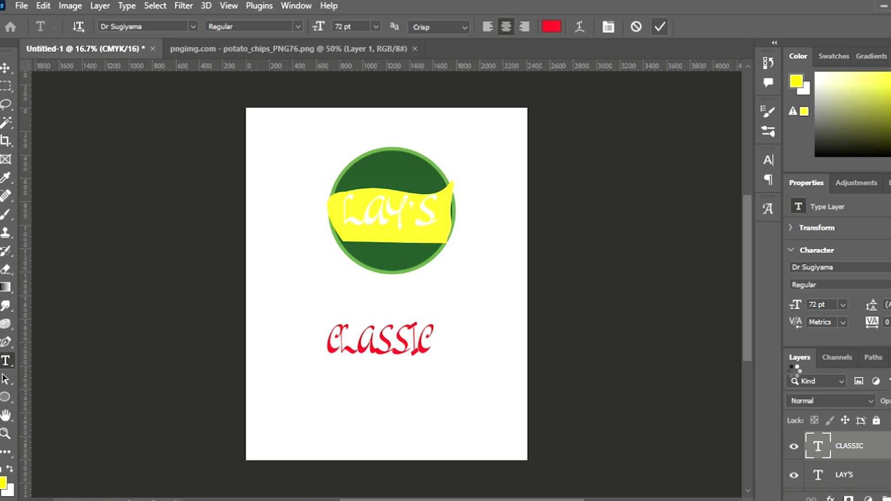
Step: Set the CLASSIC font to Cambria after trying Poplar Std
text(Poplar Std)
key(Return)
text(Cambria)
key(Return)
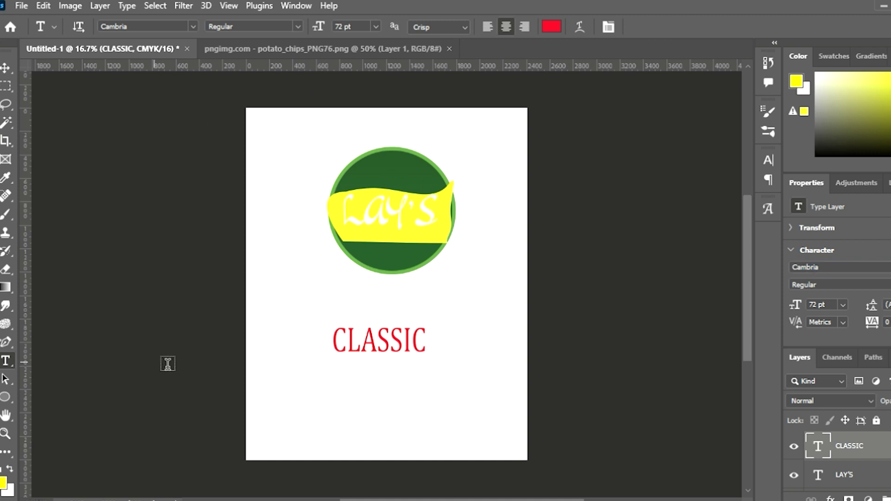
Step: Move CLASSIC just under the circle and centre it horizontally with LAY'S
key(v)
drag(398, 342, 419, 298)
click(293, 135)
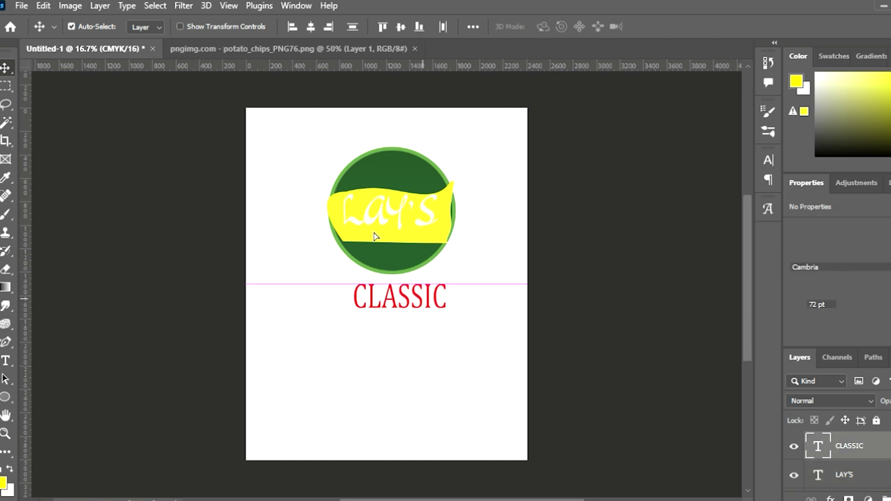
click(395, 262)
shift+click(403, 300)
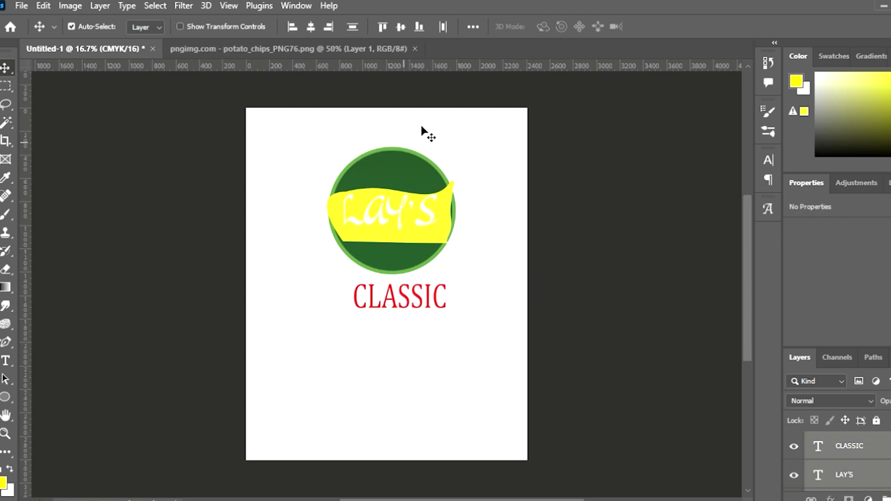
click(309, 27)
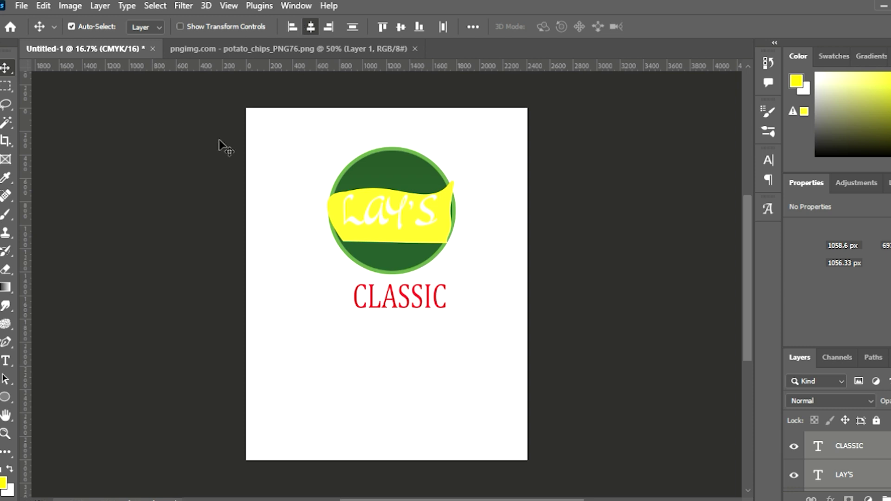
click(269, 263)
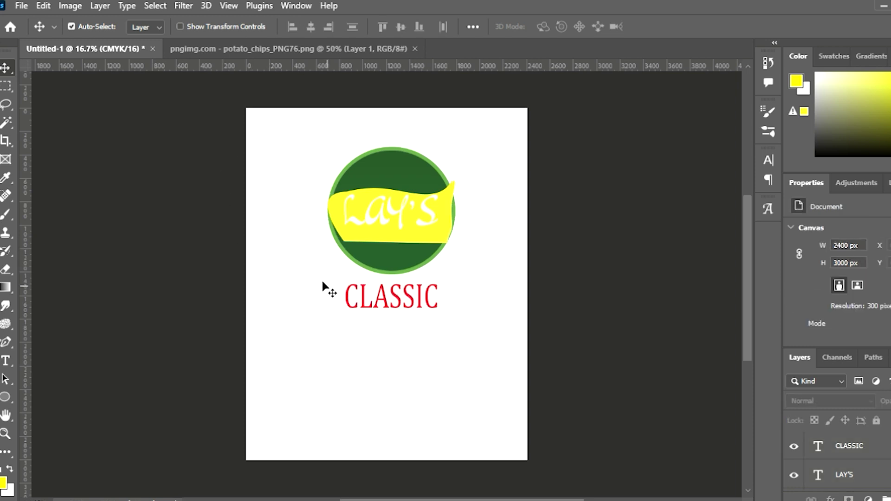
click(288, 48)
Step: Bring the chips image in below CLASSIC and enlarge it to about 161%
mouse_move(183, 113)
mouse_down()
mouse_move(235, 257)
mouse_move(398, 385)
mouse_up()
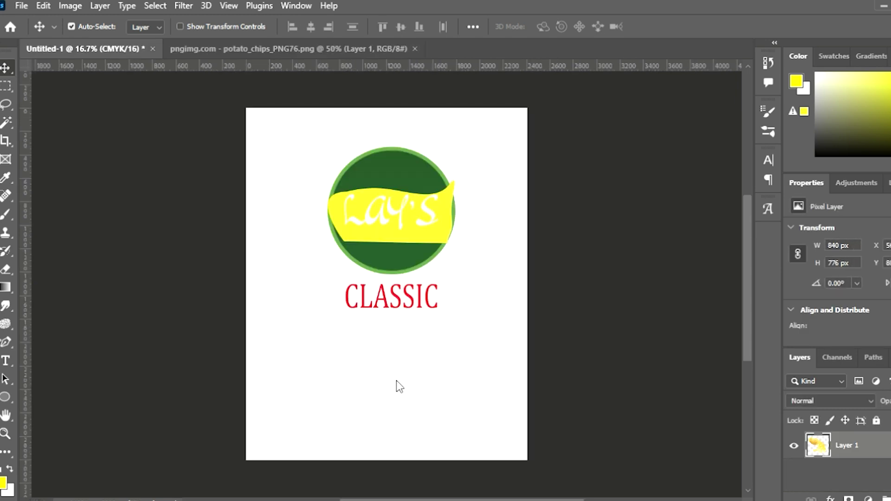
drag(429, 213, 402, 372)
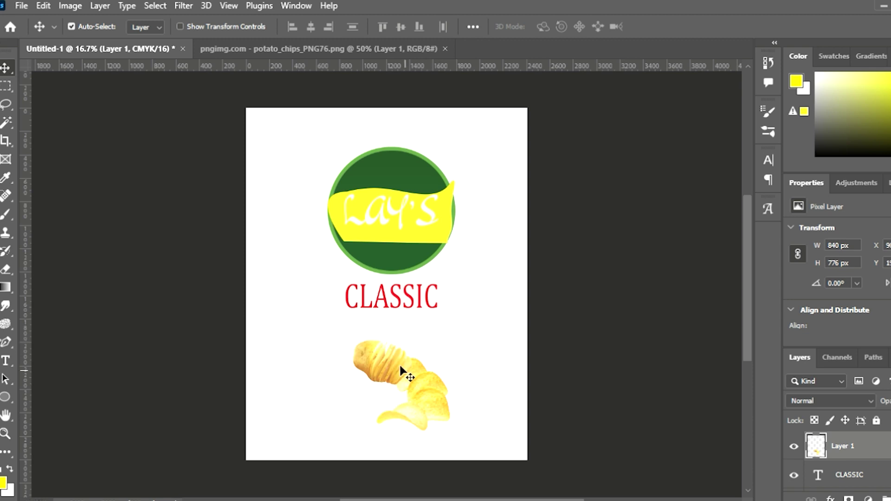
key(ctrl+t)
drag(401, 337, 405, 290)
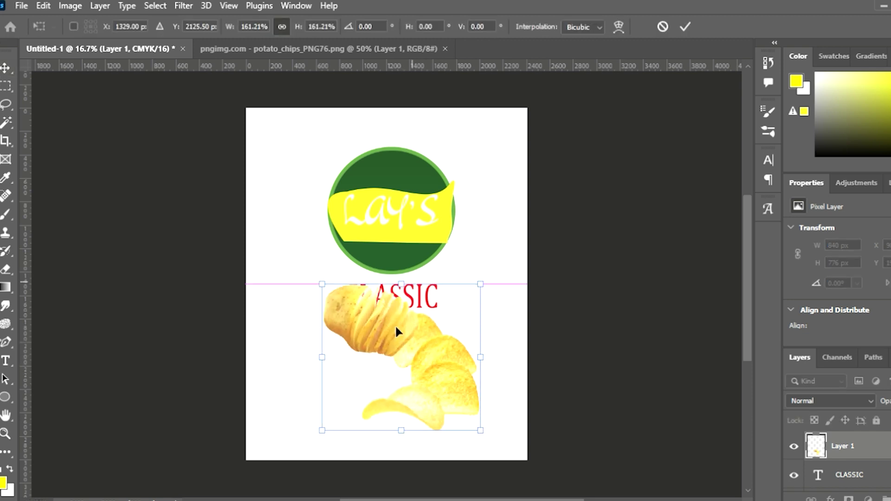
drag(402, 353, 402, 369)
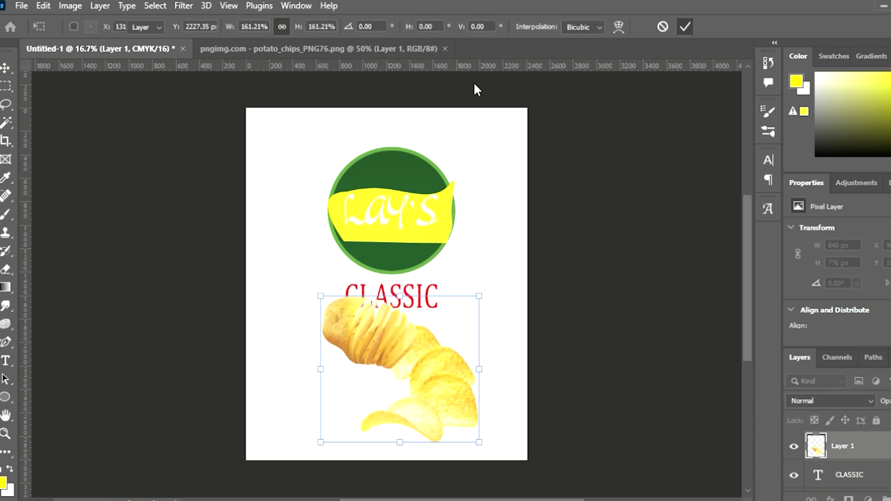
key(Return)
drag(412, 211, 407, 187)
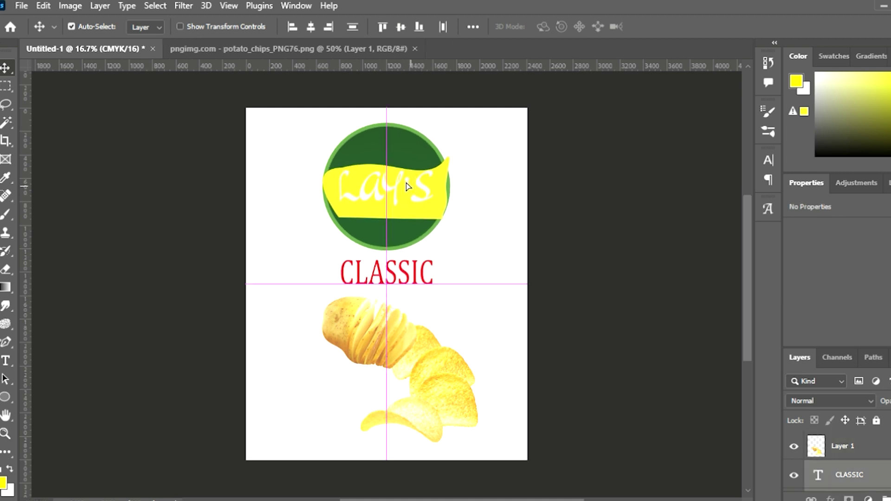
Step: Tilt the chips image about 9° and scale it to roughly 109%
click(545, 274)
click(434, 335)
key(ctrl+t)
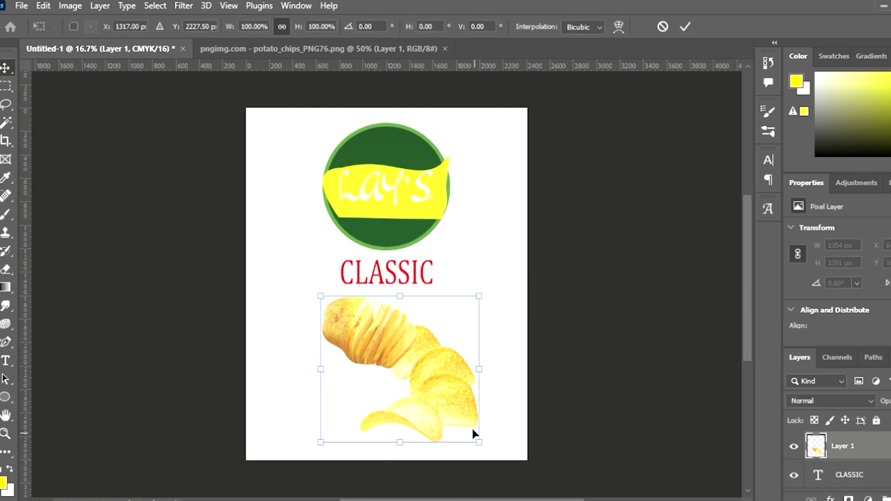
drag(483, 453, 503, 493)
drag(395, 291, 398, 280)
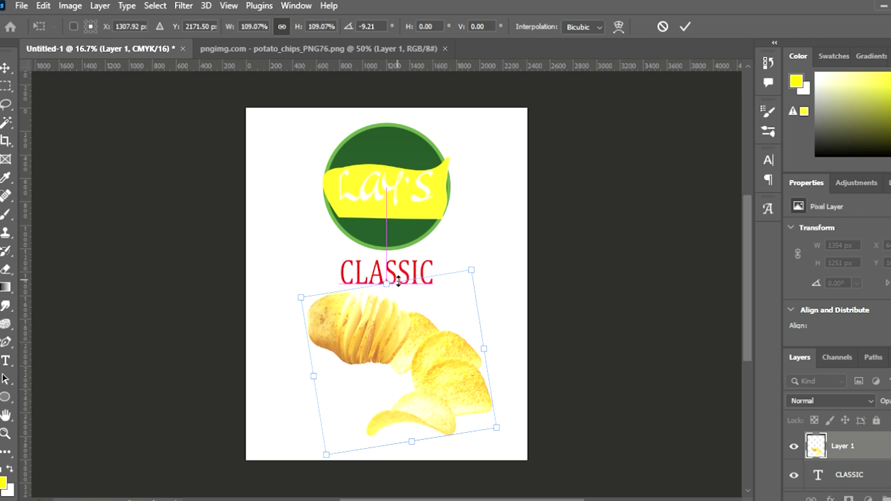
click(685, 26)
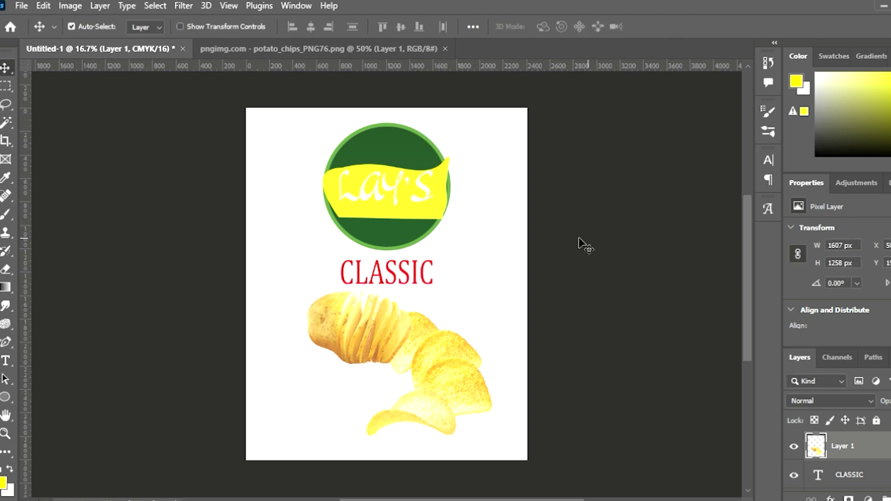
click(392, 132)
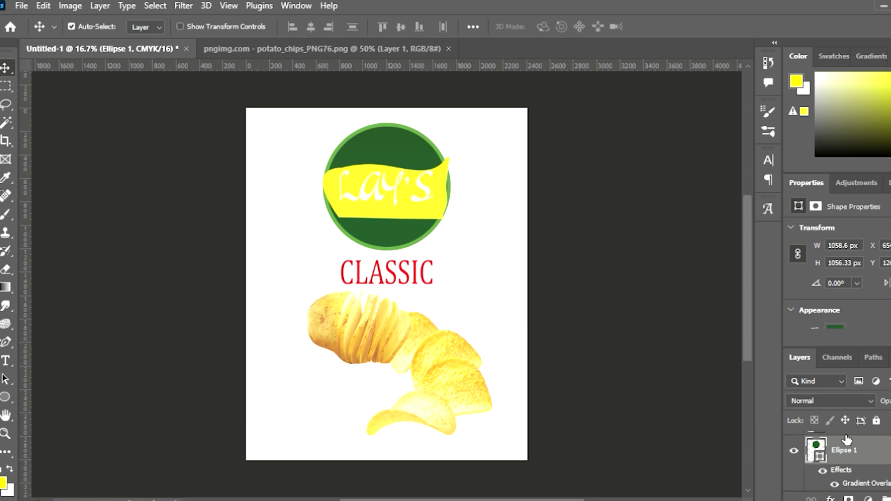
Step: Drag the green circle's grey drop shadow down and to the left
key(h)
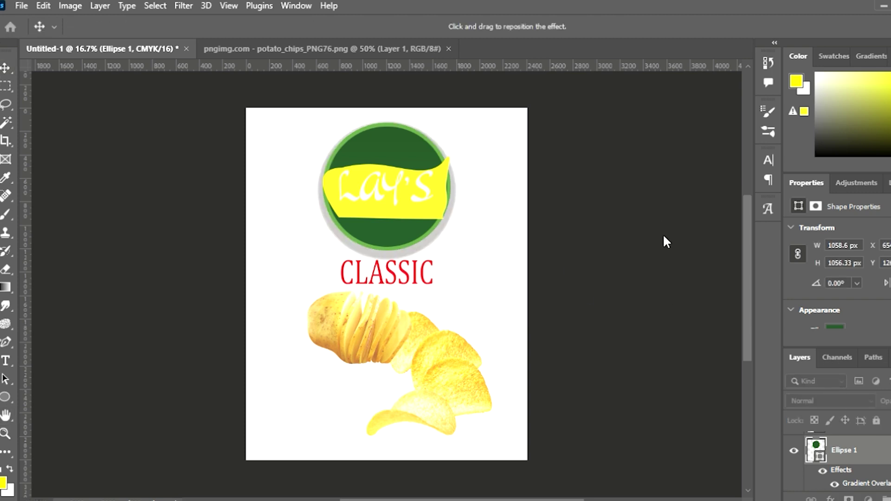
mouse_move(662, 233)
mouse_down()
mouse_move(644, 253)
mouse_move(645, 221)
mouse_move(688, 221)
mouse_move(645, 240)
mouse_up()
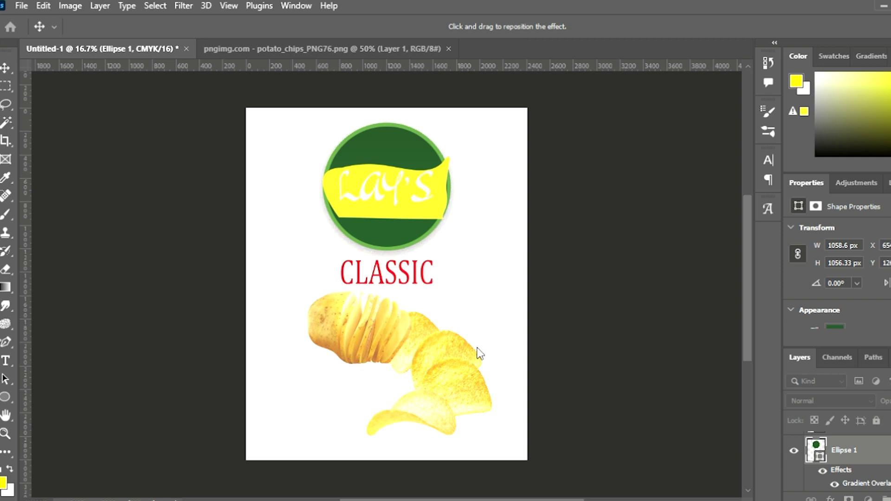
key(h)
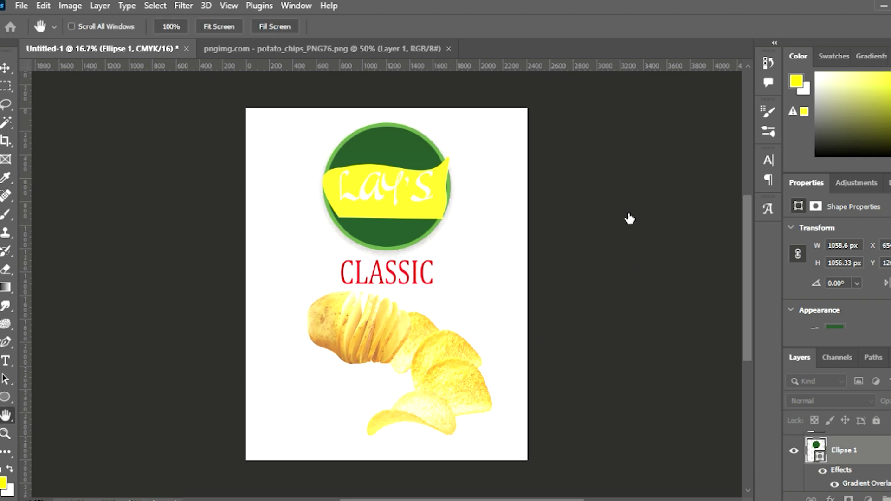
key(t)
click(469, 202)
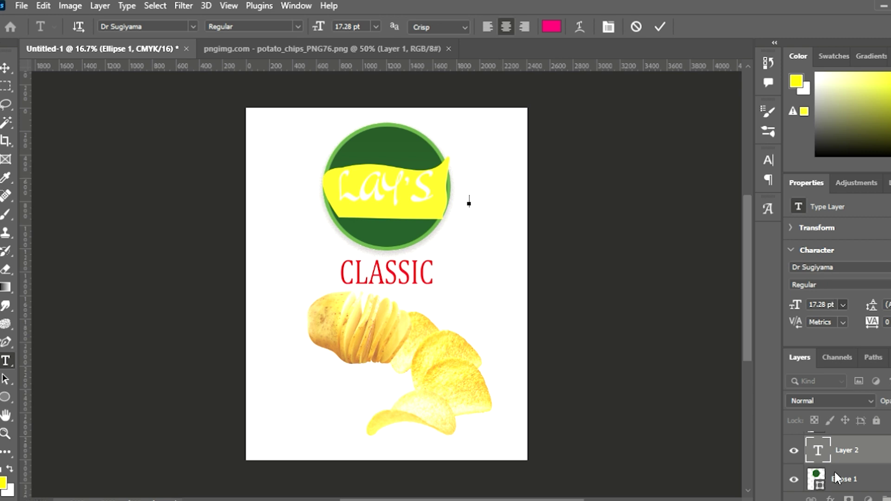
Step: Type '0 PERCENT FAT' and set it in Adobe Garamond Pro
text(22)
key(BackSpace)
key(BackSpace)
text(PER)
text(CENT)
text(FA)
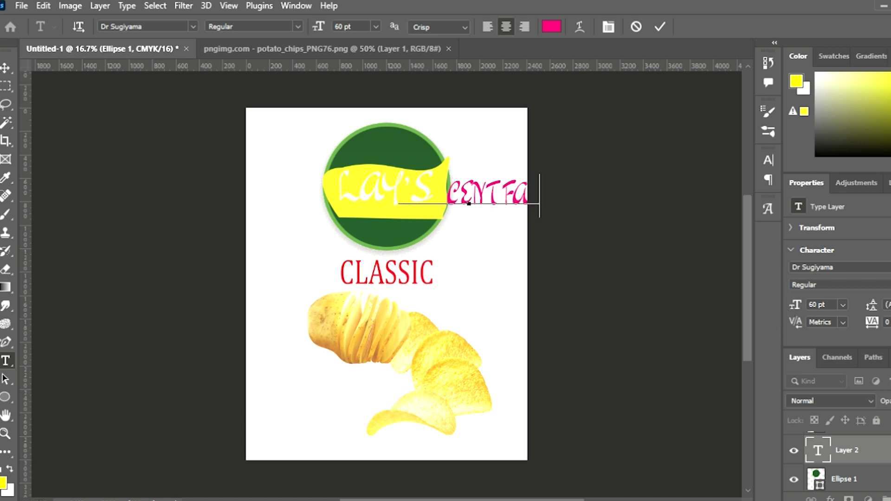
click(812, 267)
click(658, 27)
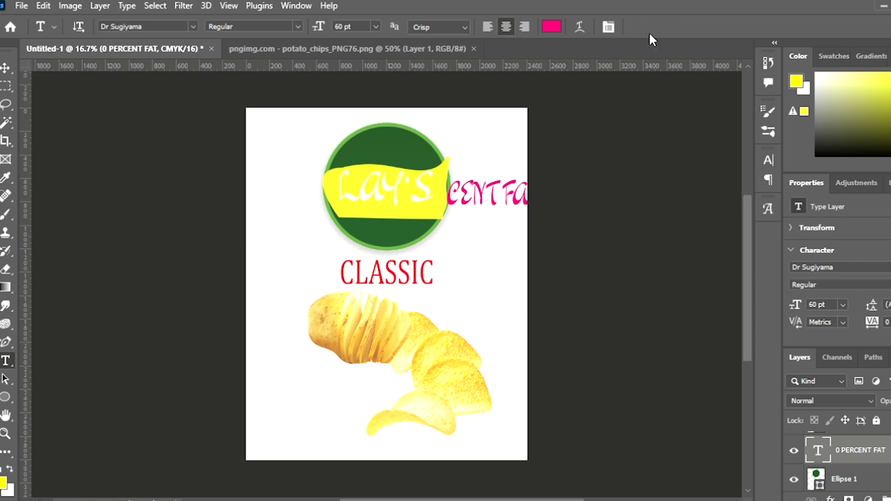
text(A)
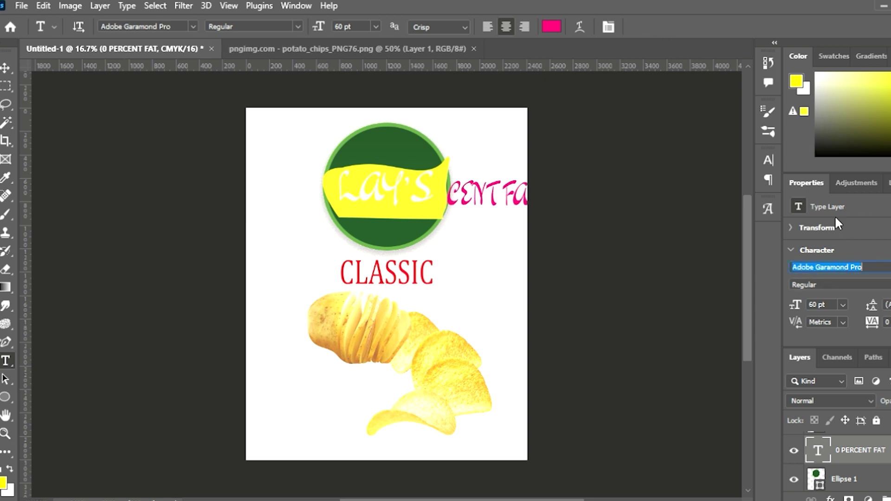
text(gA)
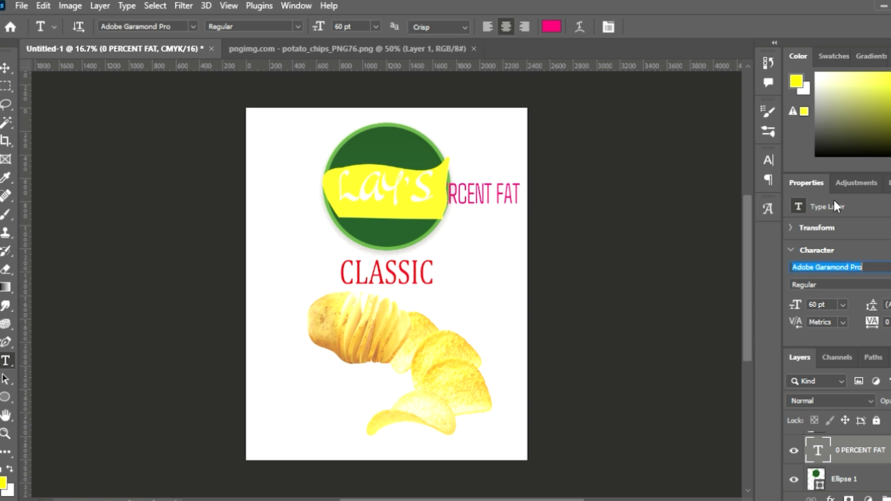
key(Return)
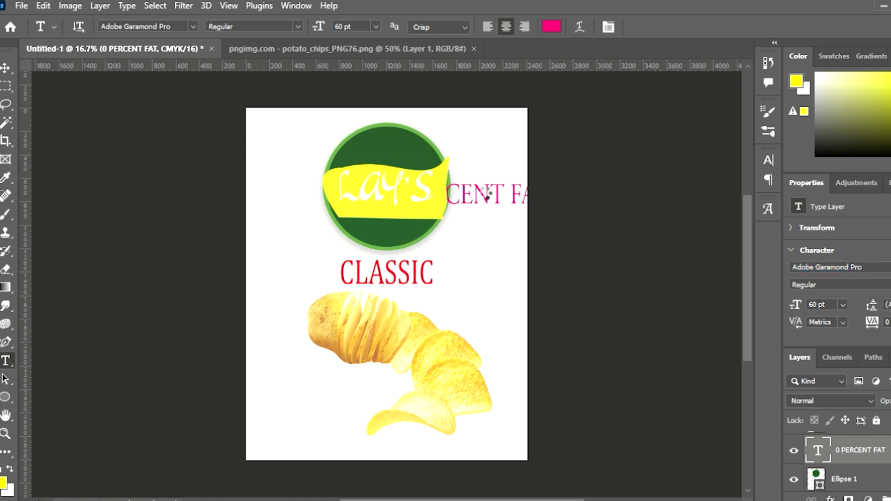
Step: Scale the text down to about 27 pt and place it in the page's top-right corner
key(v)
drag(501, 185, 519, 129)
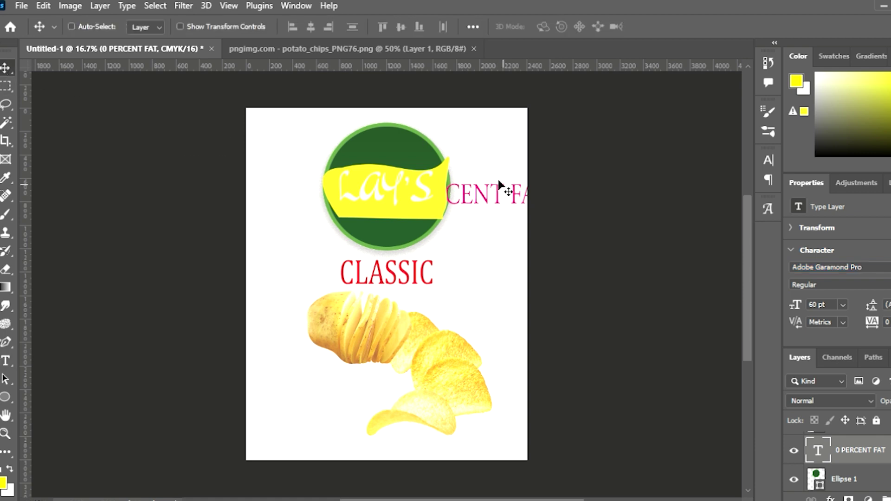
key(ctrl+t)
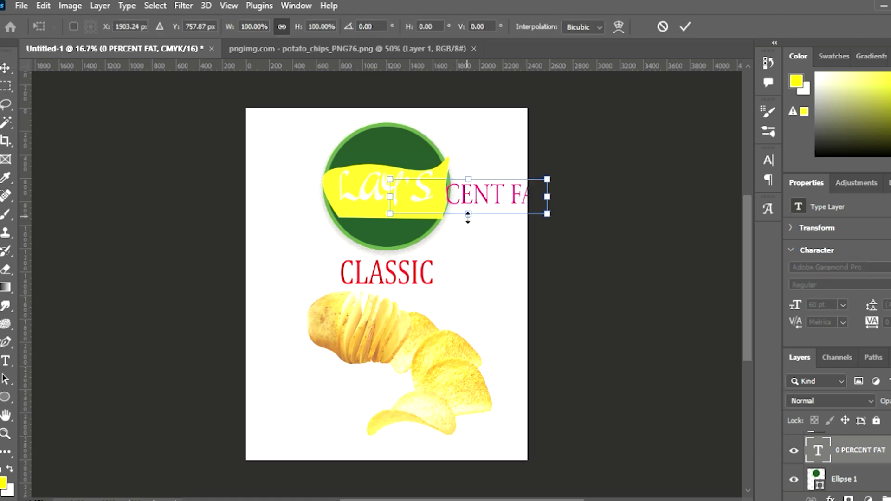
drag(468, 215, 476, 195)
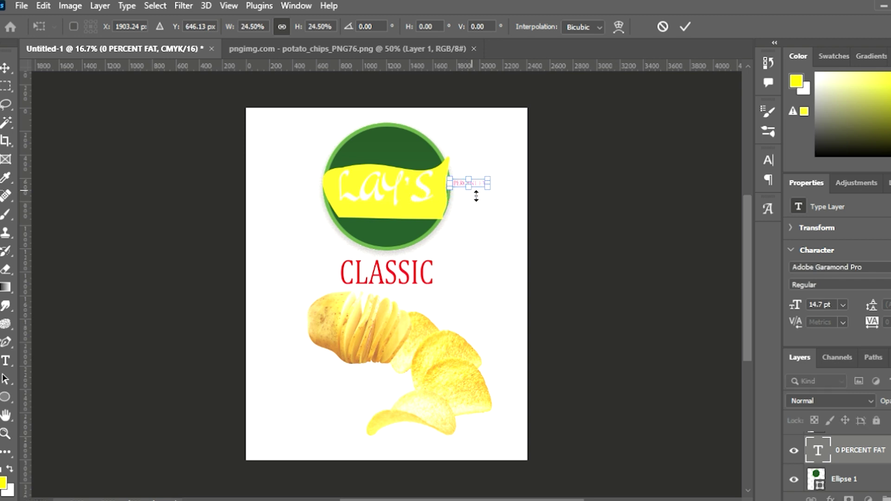
key(ctrl+z)
mouse_move(446, 186)
mouse_down()
mouse_move(486, 138)
mouse_move(478, 127)
mouse_move(434, 138)
mouse_move(450, 137)
mouse_up()
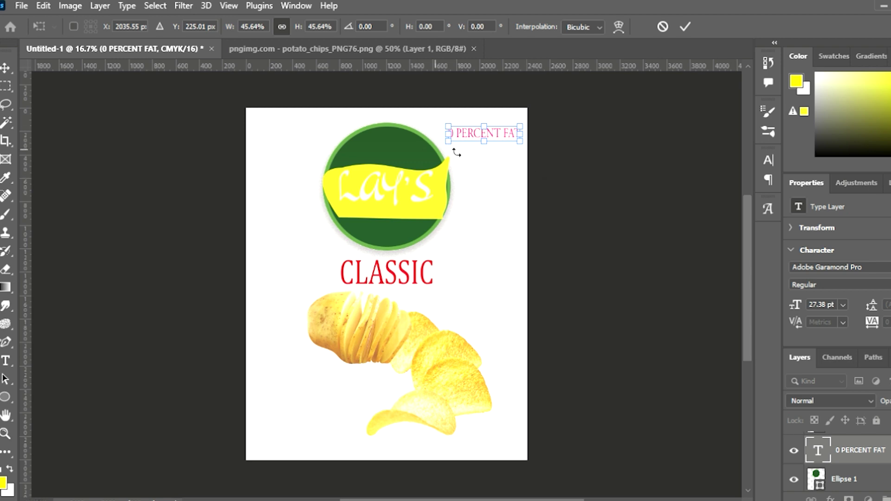
click(685, 26)
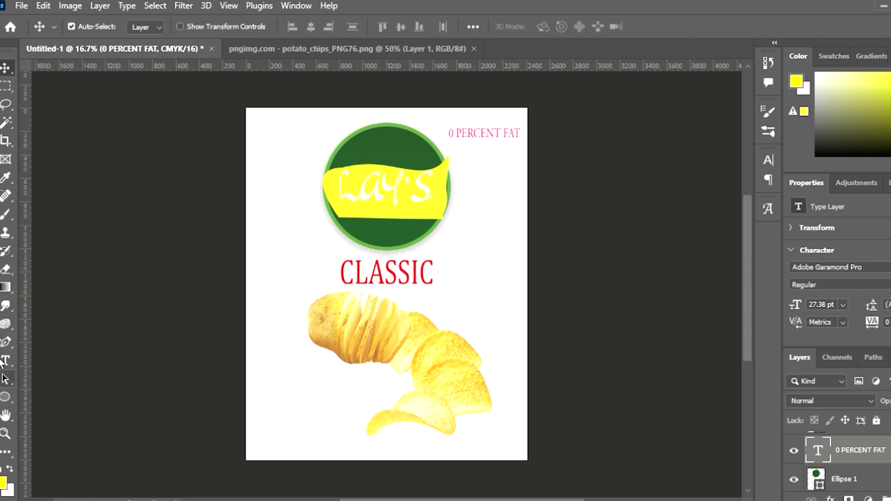
Step: Make the '0' in 0 PERCENT FAT much larger
click(6, 361)
click(478, 134)
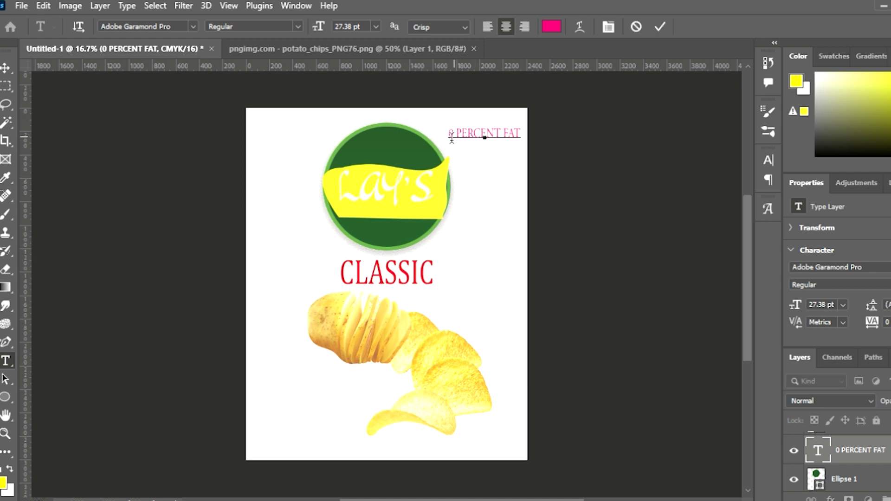
key(ctrl+shift+period)
key(ctrl+shift+period)
key(ctrl+shift+period)
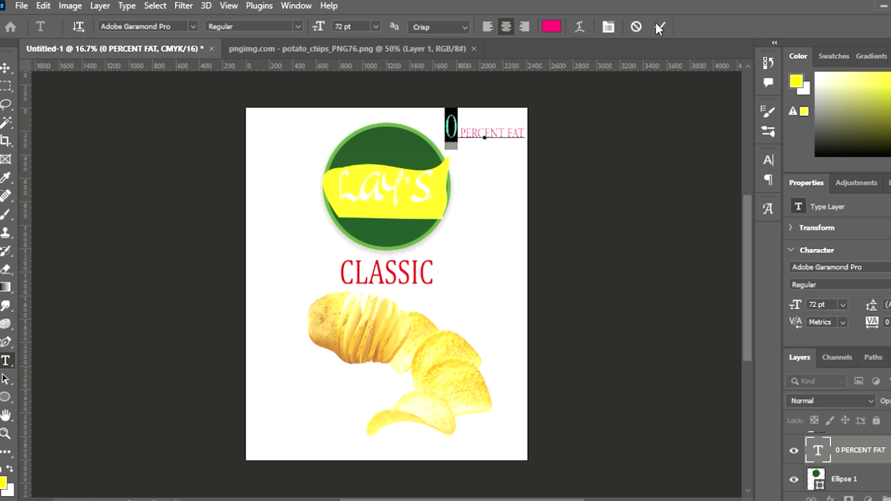
click(660, 27)
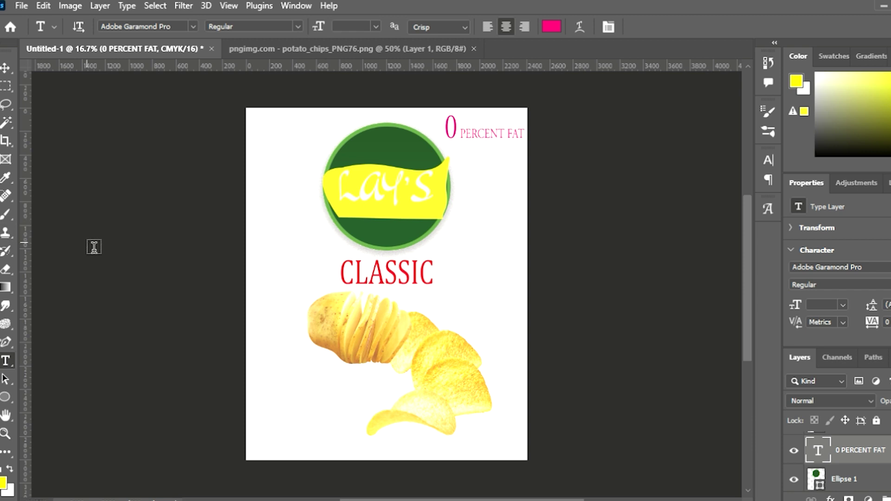
Step: Add a two-line 'OFF' / '5%' text at the page's left
click(268, 232)
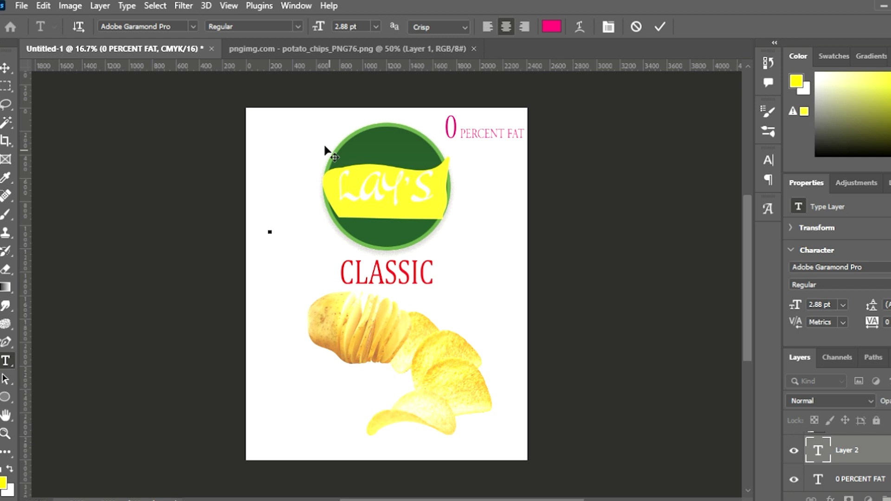
key(ctrl+plus)
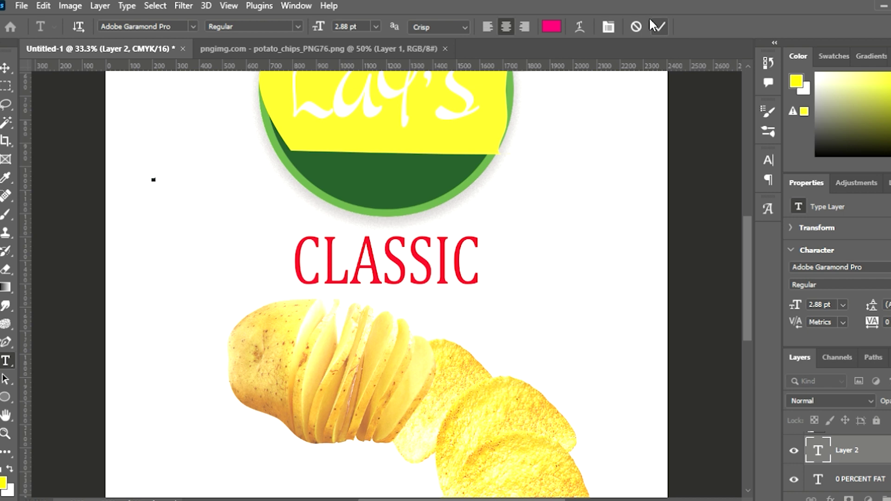
click(153, 177)
key(ctrl+z)
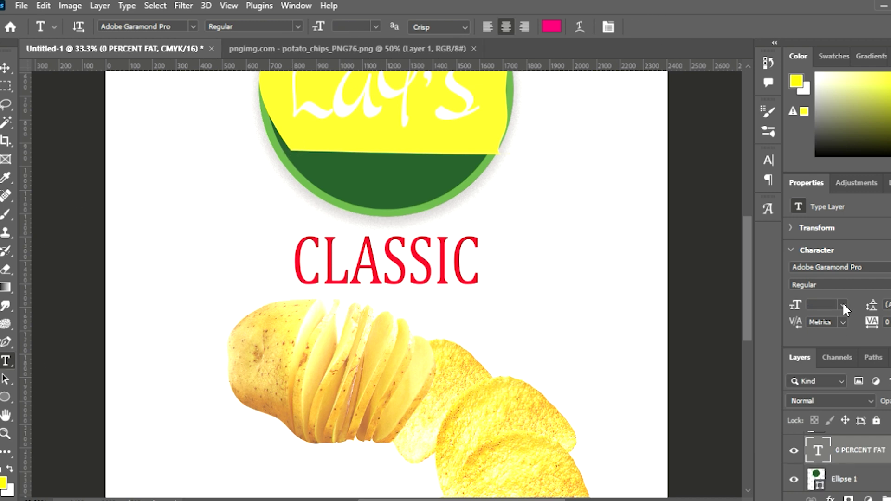
click(152, 197)
key(BackSpace)
text(OFF)
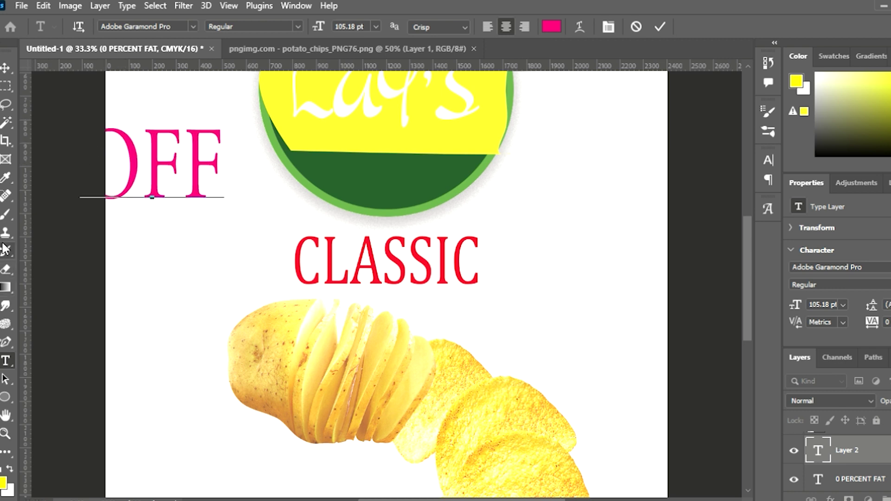
key(Return)
text(5)
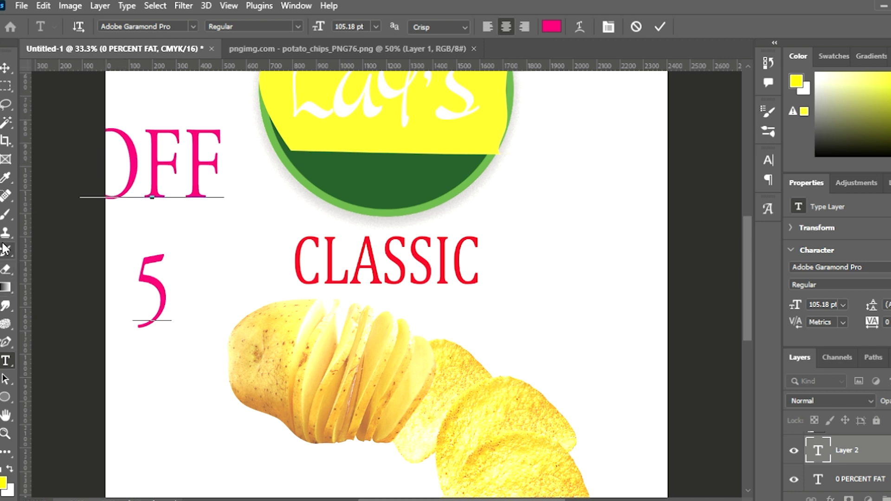
text(%)
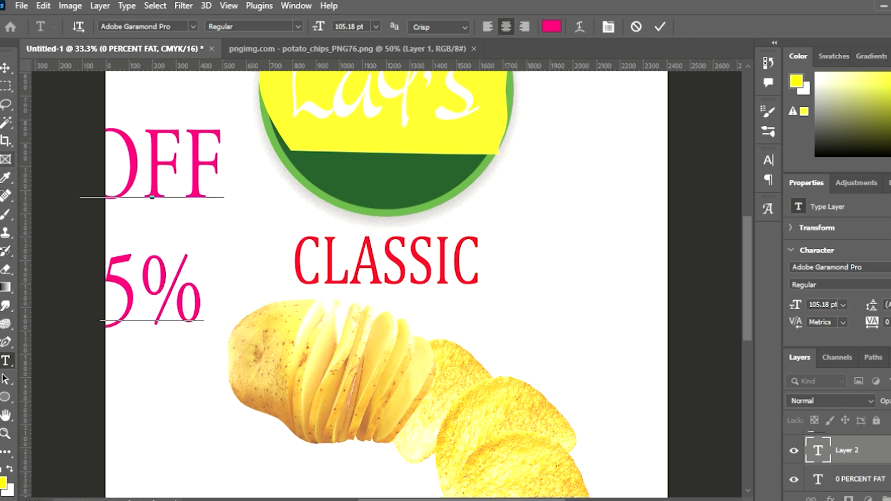
Step: Set the 5% line in Adobe Caslon Pro and the OFF line in Agdasima
key(shift+Home)
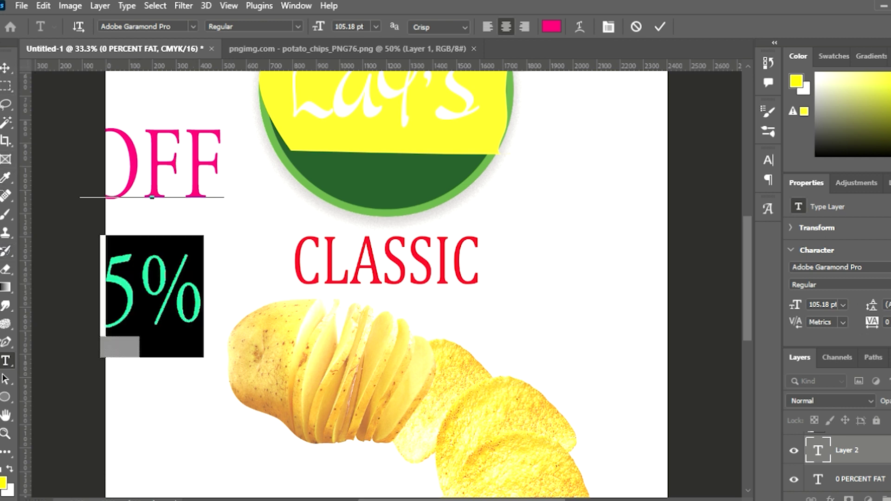
click(831, 267)
key(Up)
drag(289, 259, 80, 178)
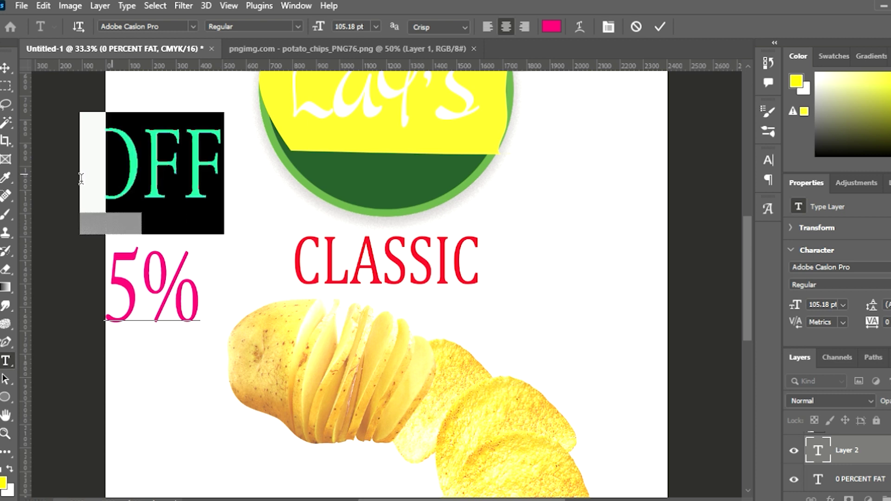
click(830, 267)
key(Down)
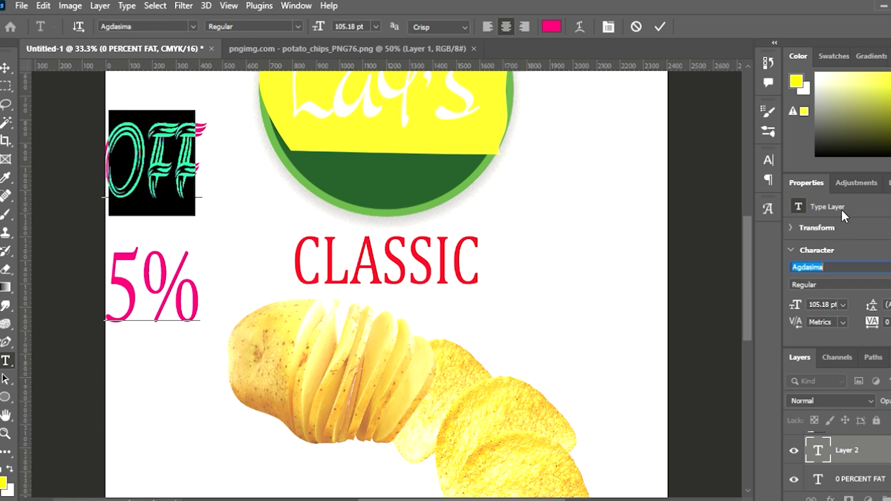
Step: Shrink the OFF 5% text and squash it to a shorter height
click(6, 68)
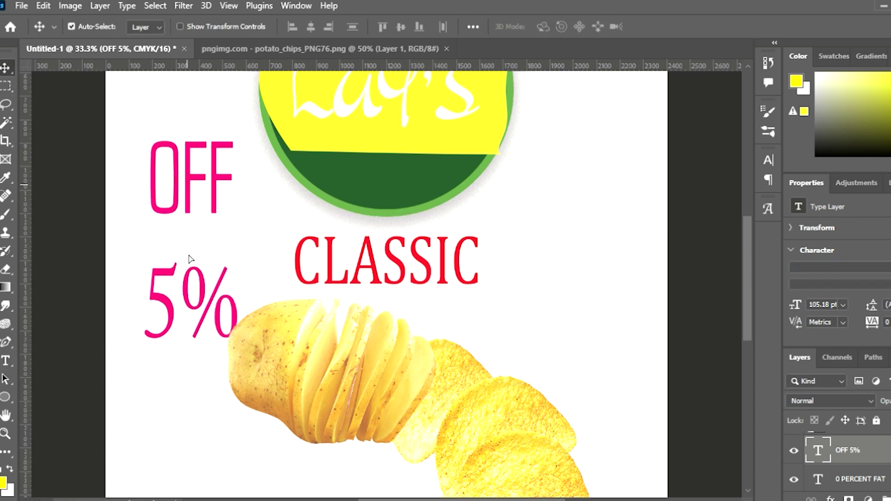
key(ctrl+t)
drag(238, 407, 231, 314)
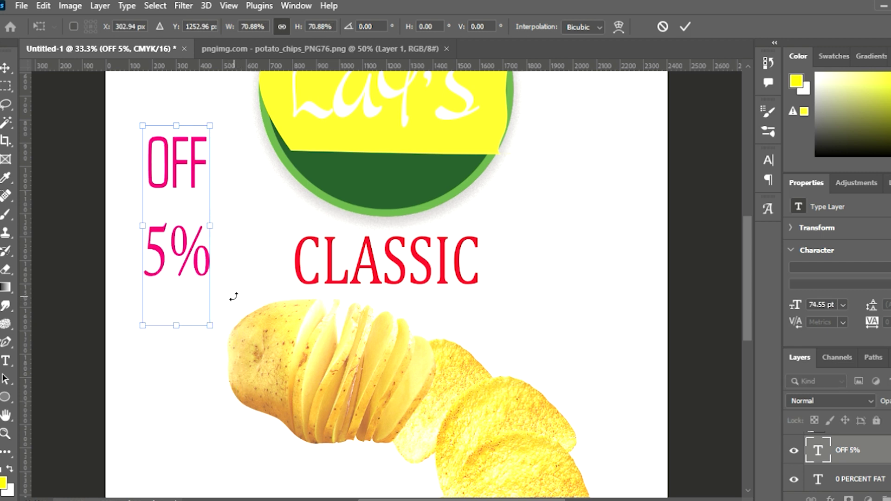
drag(180, 320, 181, 259)
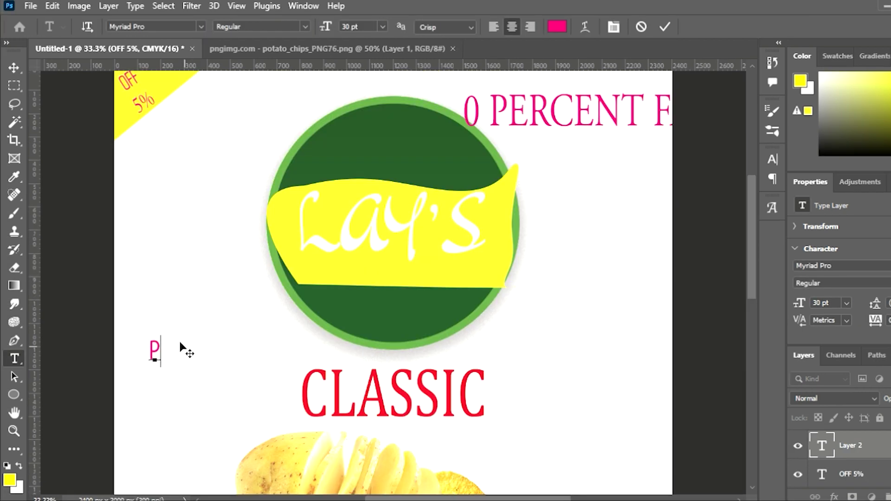
Step: Type 'Potato Chips' and move it to the lower left beneath the chips image
text(otato)
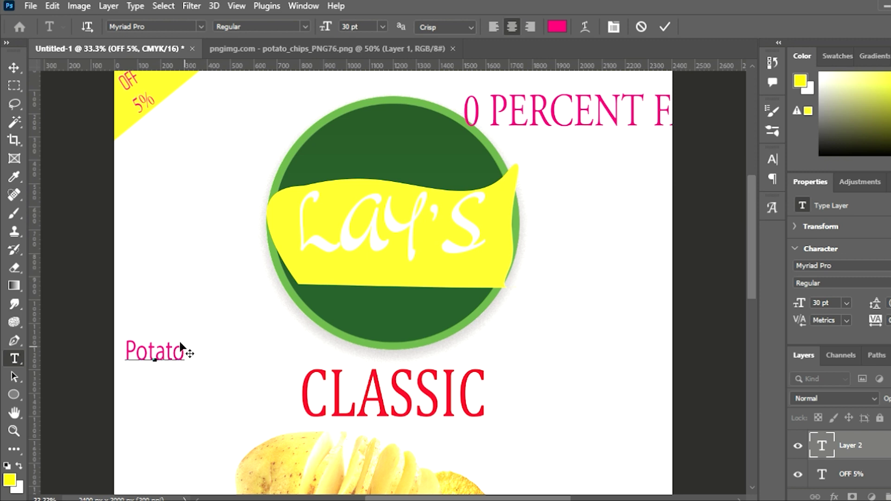
text( Chips)
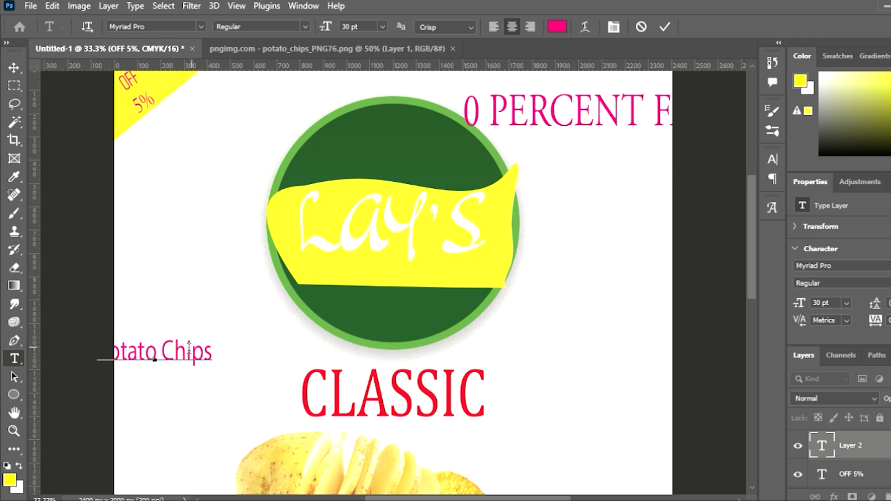
click(14, 69)
click(156, 352)
drag(147, 349, 182, 402)
scroll(191, 382, down, 5)
scroll(195, 362, down, 2)
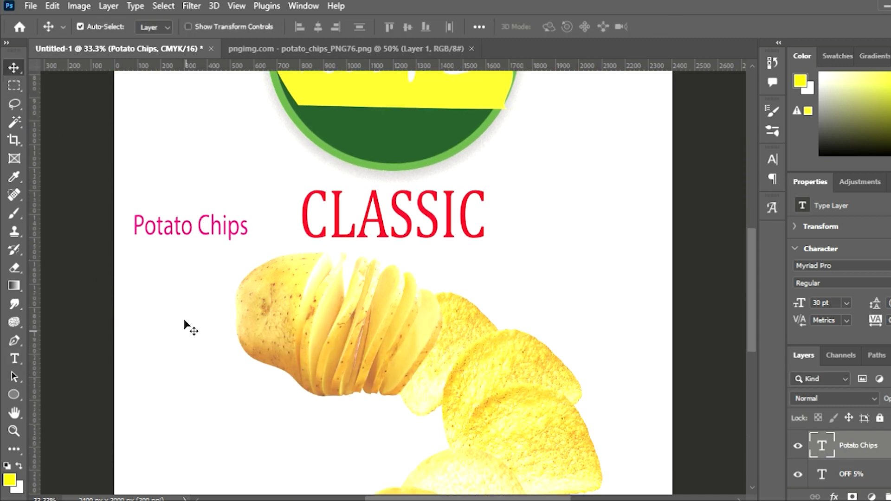
scroll(213, 301, down, 2)
mouse_move(178, 169)
mouse_down()
mouse_move(269, 446)
mouse_move(217, 459)
mouse_up()
scroll(185, 399, down, 2)
drag(215, 412, 245, 407)
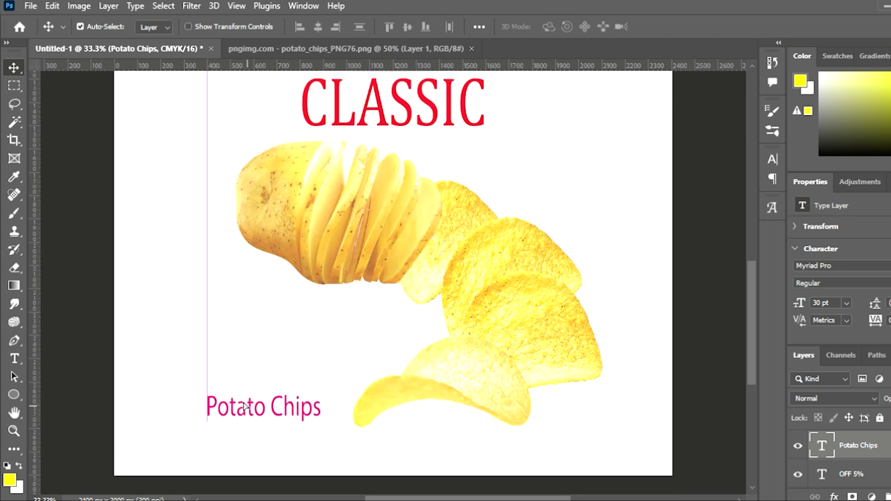
key(ctrl+minus)
scroll(278, 290, up, 1)
scroll(299, 241, up, 3)
scroll(302, 250, down, 3)
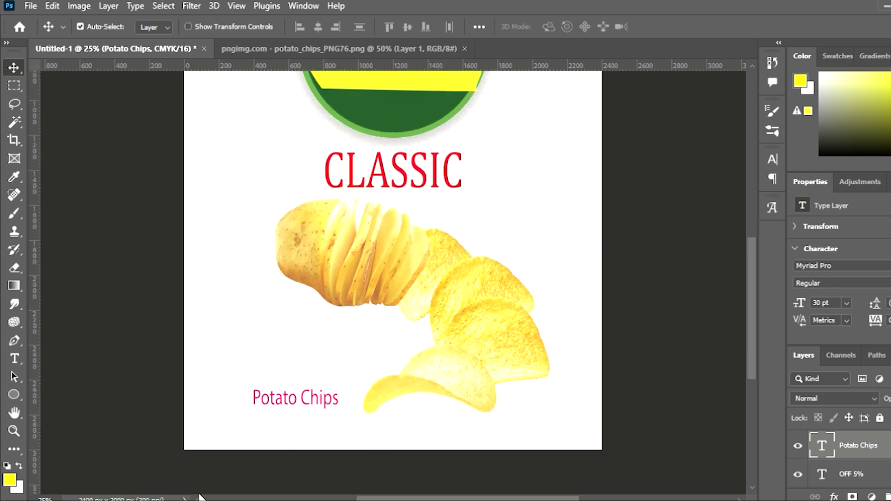
Step: Add a 'Net : 45g' label and move it to the bottom right
key(t)
click(246, 289)
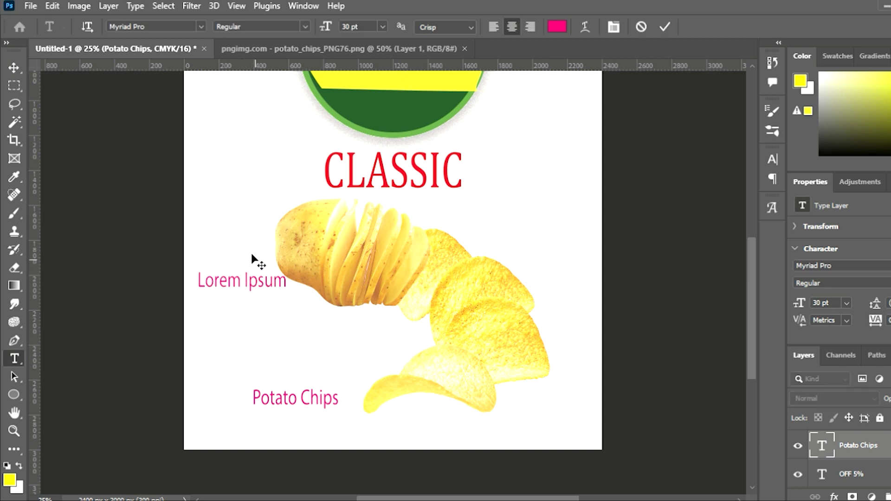
key(BackSpace)
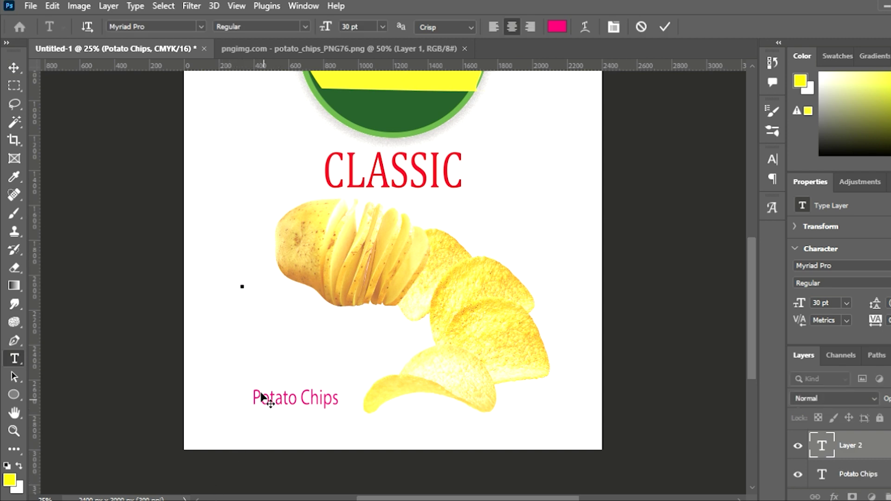
text(Net: )
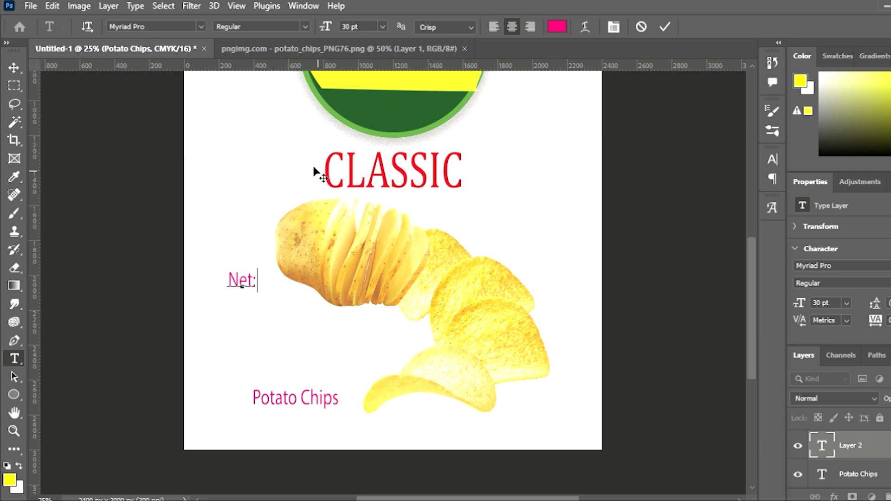
text(:)
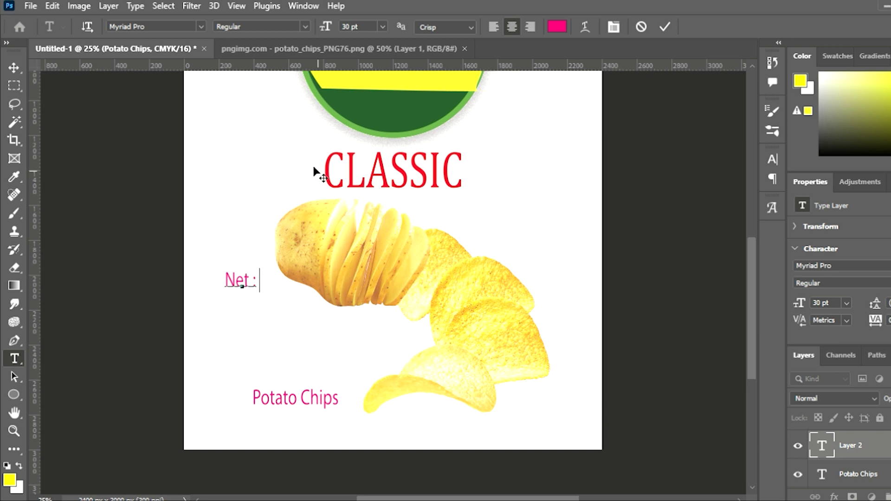
text(45)
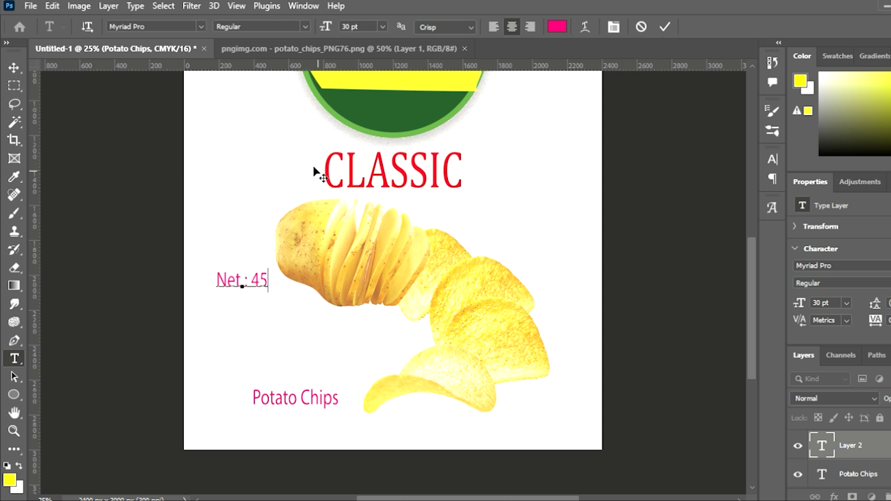
text(g)
key(ctrl+Return)
key(v)
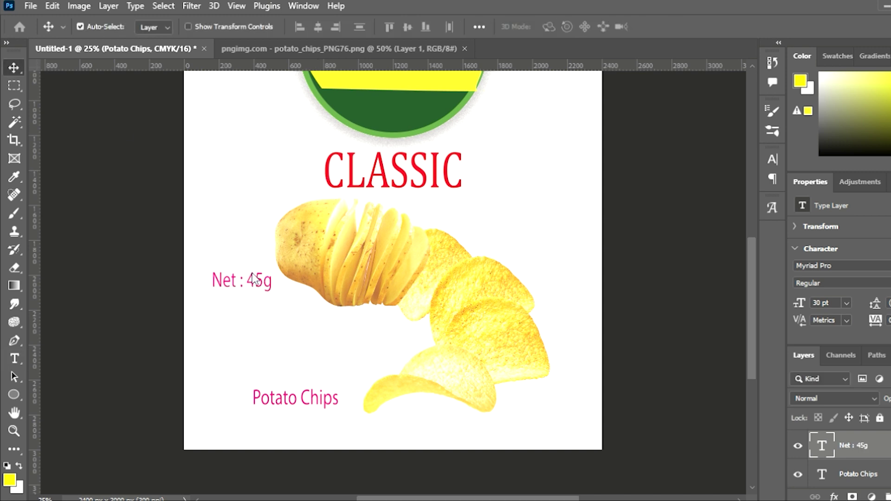
mouse_move(222, 281)
mouse_down()
mouse_move(543, 399)
mouse_move(519, 401)
mouse_up()
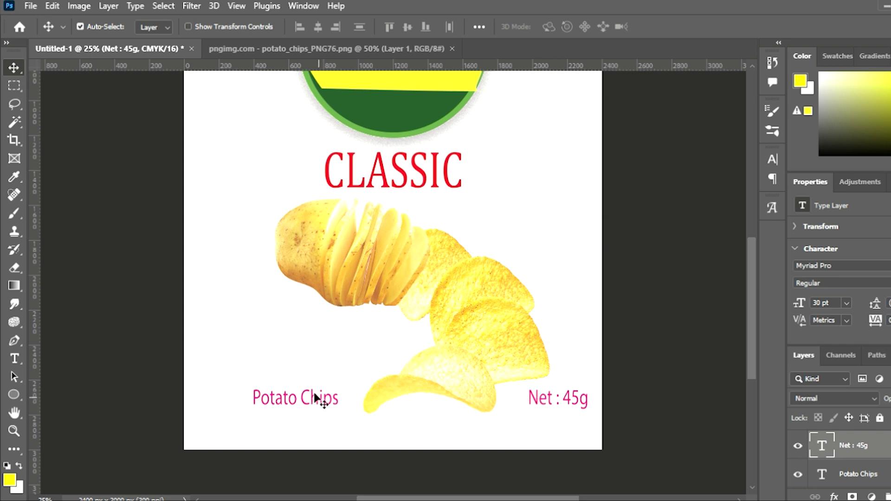
Step: Nudge both bottom labels down and enlarge them together to about 32.91 pt
shift+click(314, 394)
drag(315, 395, 307, 406)
key(ctrl+t)
drag(246, 408, 220, 409)
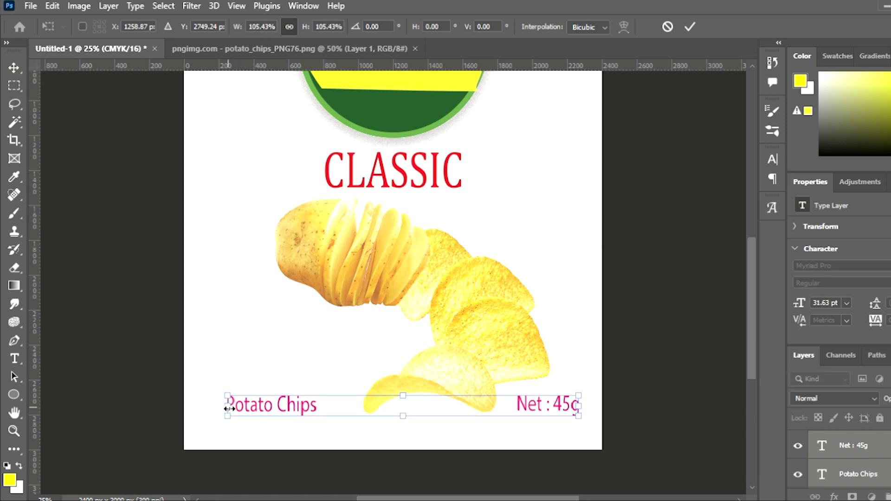
drag(565, 417, 569, 418)
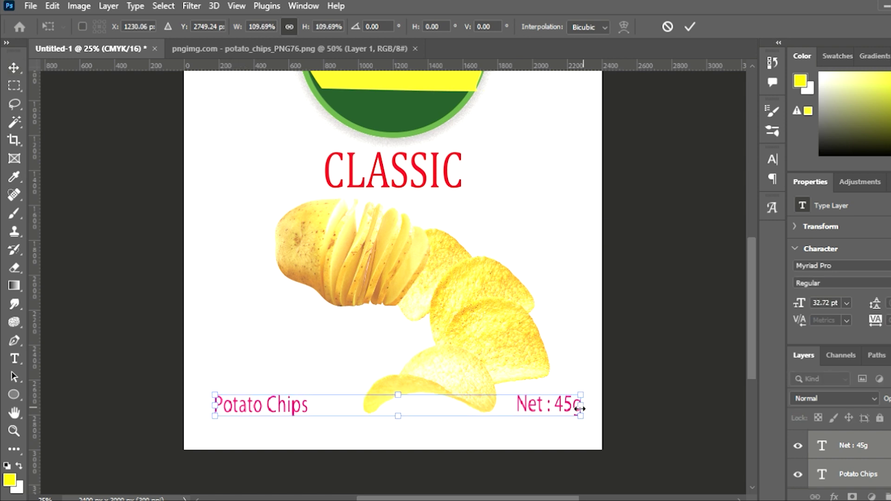
click(690, 26)
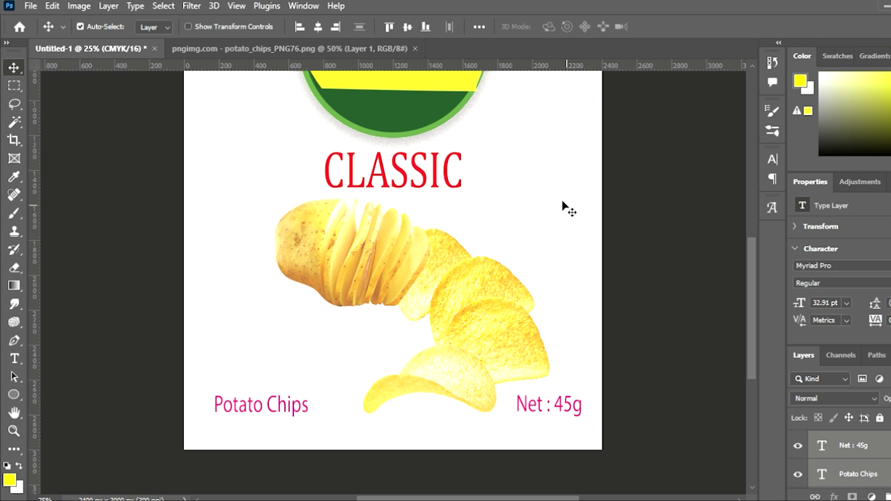
scroll(566, 207, up, 1)
scroll(563, 205, up, 3)
scroll(563, 205, up, 3)
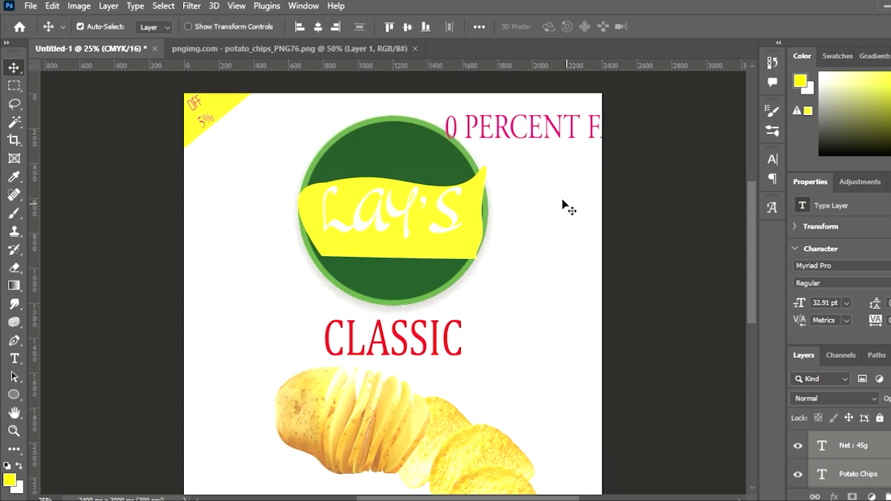
Step: Delete the old yellow banner and draw a new curved shape from the page's left edge with the Pen tool
click(472, 199)
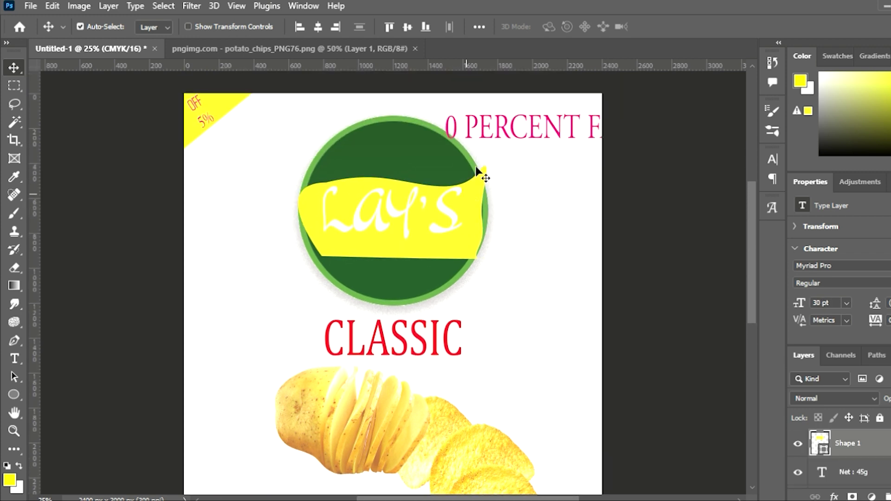
key(Delete)
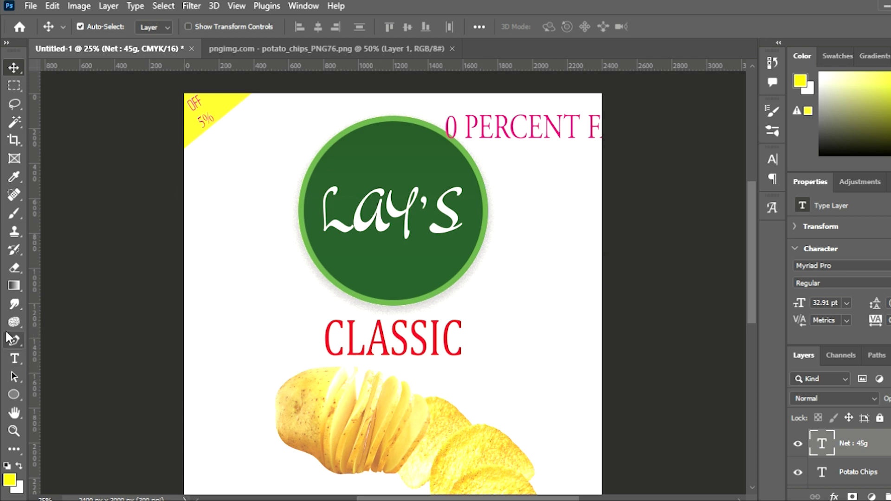
click(14, 340)
click(101, 198)
drag(101, 262, 128, 271)
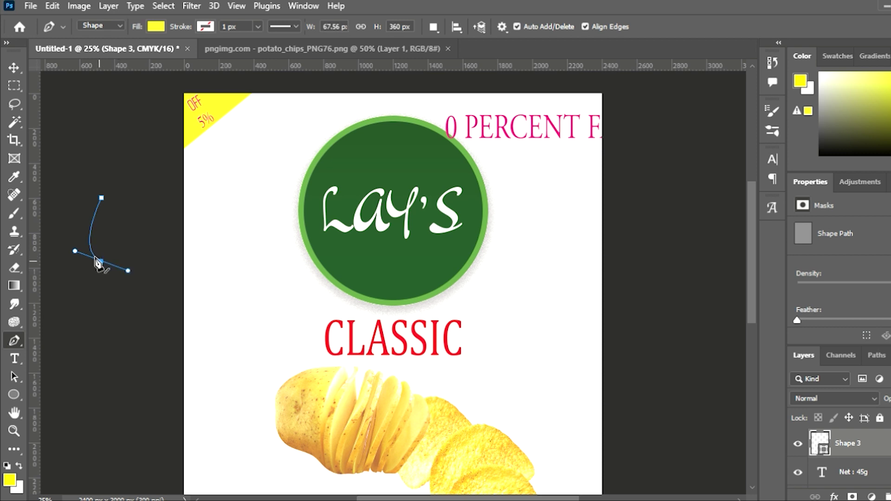
drag(269, 239, 432, 236)
drag(437, 238, 433, 241)
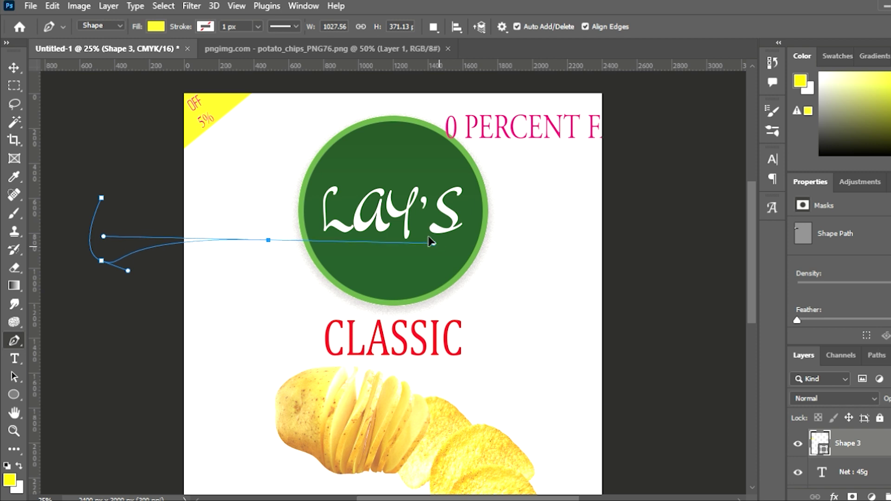
drag(239, 162, 330, 149)
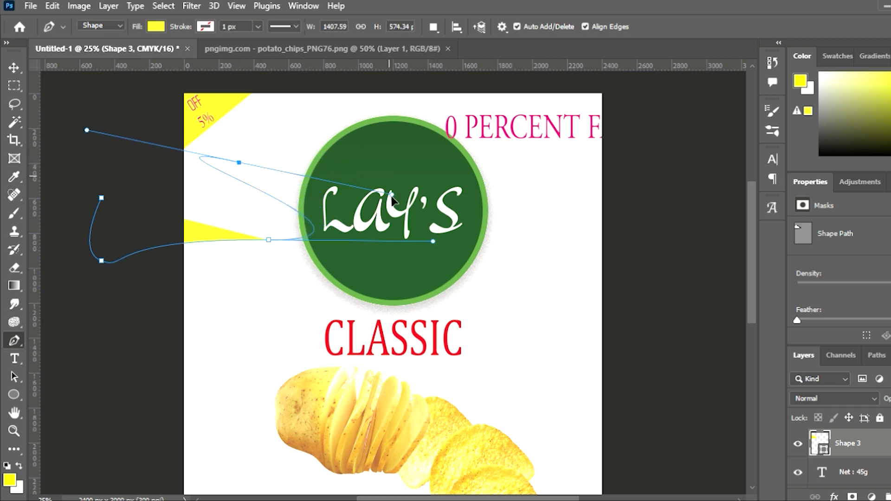
mouse_move(343, 149)
mouse_down()
mouse_move(210, 175)
mouse_move(195, 170)
mouse_up()
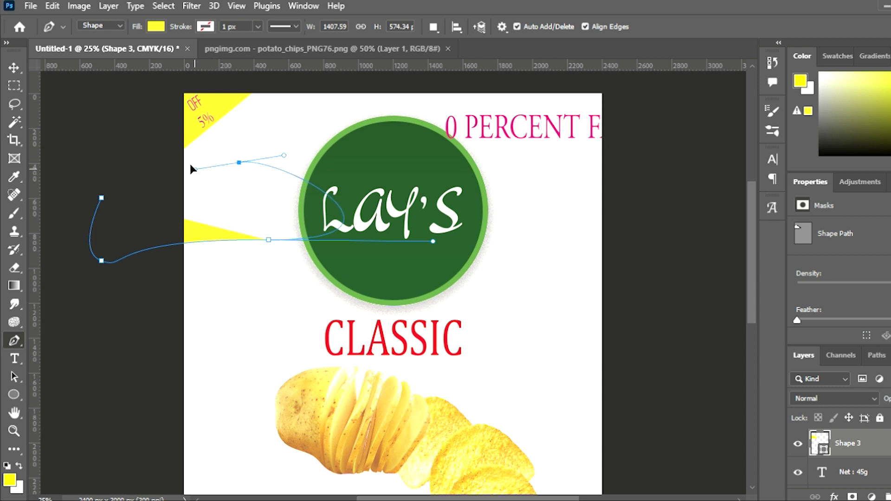
mouse_move(101, 198)
mouse_down()
mouse_move(115, 239)
mouse_move(81, 244)
mouse_up()
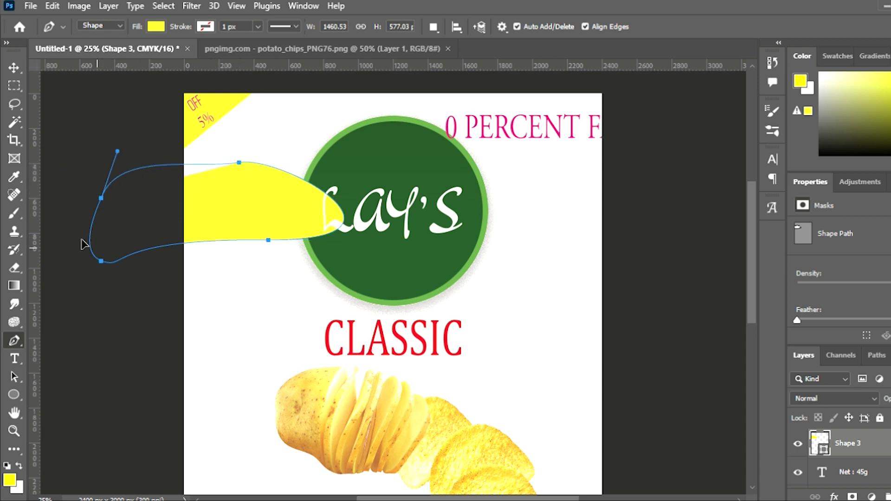
click(14, 341)
Step: Refine the shape's curves with the Curvature Pen so its right edge hugs the green circle
key(shift+p)
drag(172, 164, 178, 181)
click(129, 254)
click(115, 186)
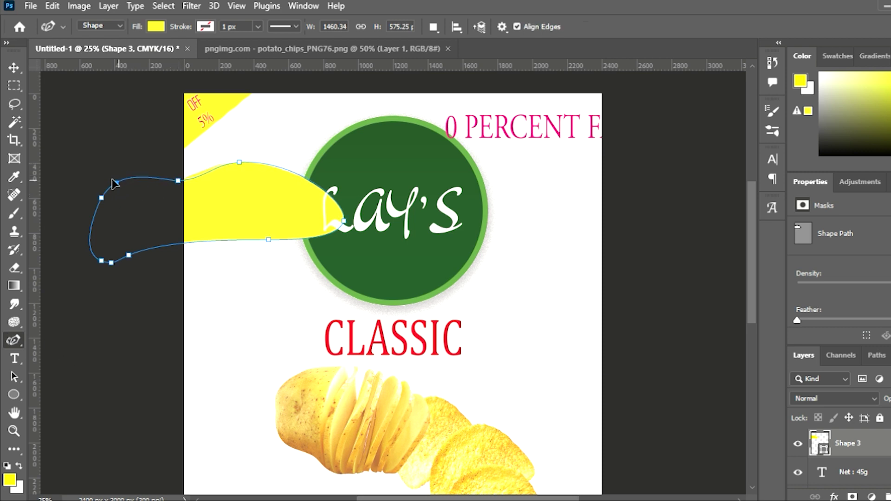
drag(239, 163, 284, 156)
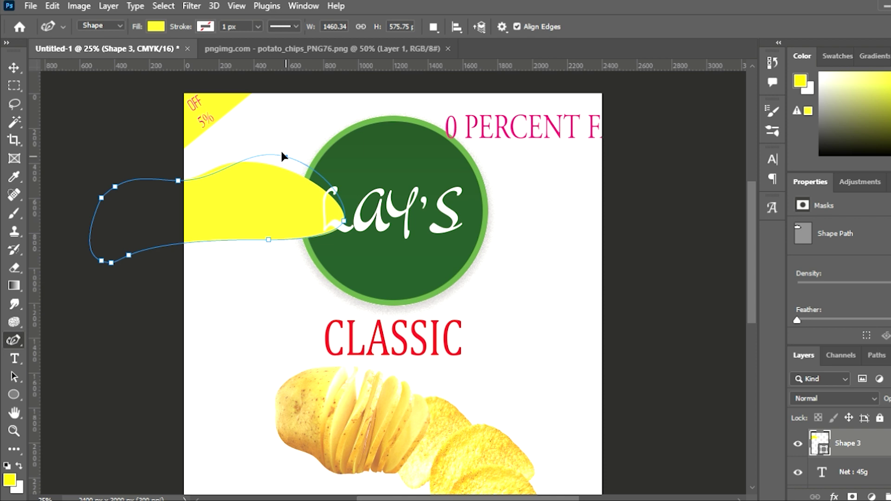
drag(326, 184, 304, 184)
drag(343, 221, 303, 227)
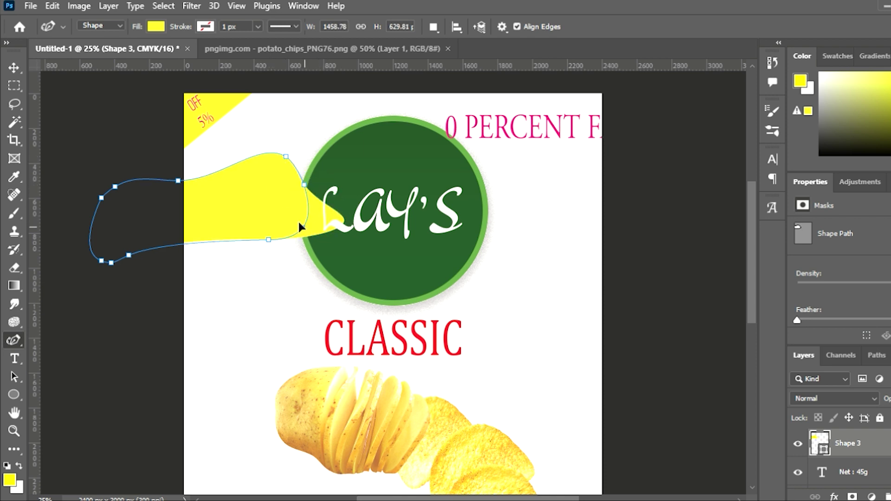
click(216, 168)
drag(178, 181, 172, 172)
Step: Move the LAY'S text onto the yellow shape and both onto the green circle
key(v)
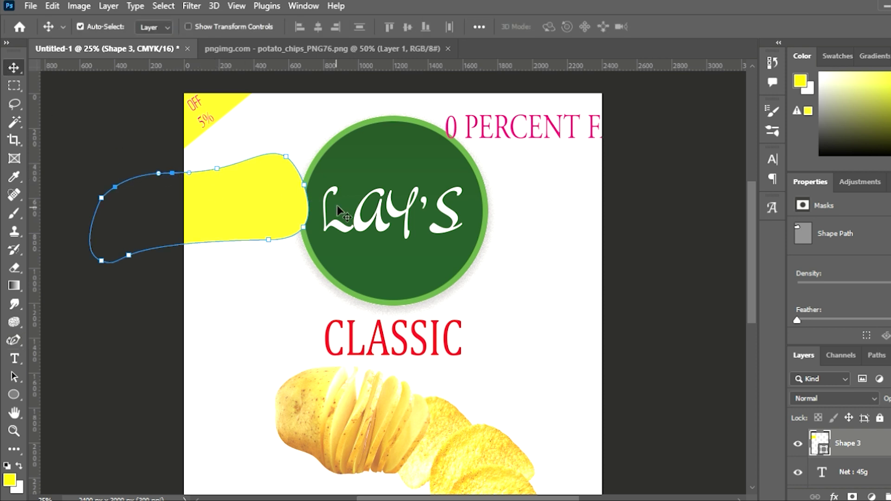
drag(341, 211, 220, 202)
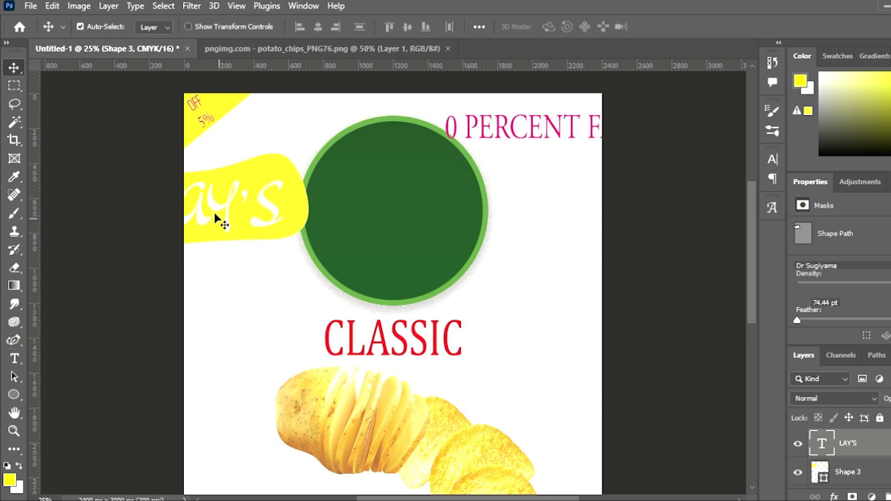
click(259, 165)
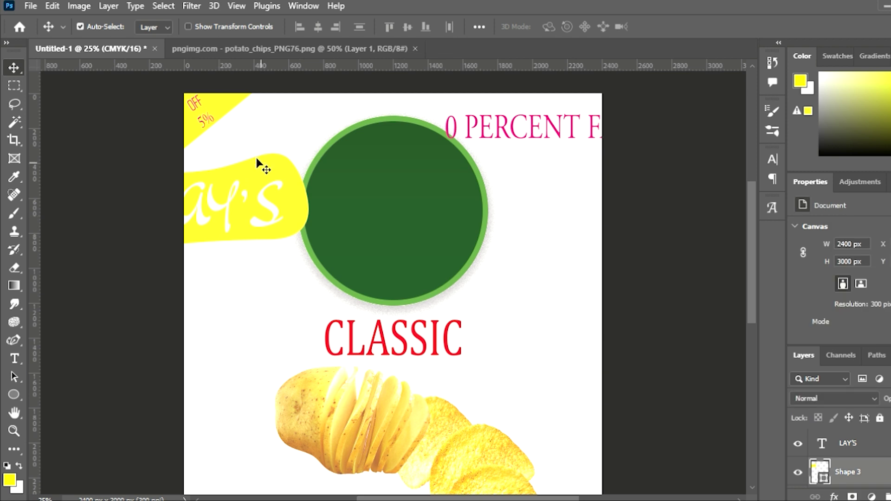
shift+click(233, 183)
click(318, 27)
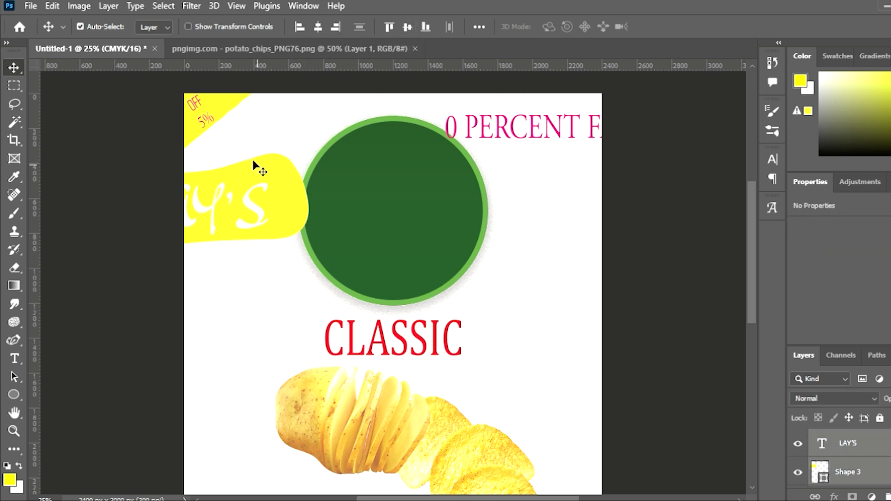
drag(253, 162, 452, 165)
Step: Narrow the yellow banner and tilt the LAY'S text slightly counter-clockwise
click(500, 190)
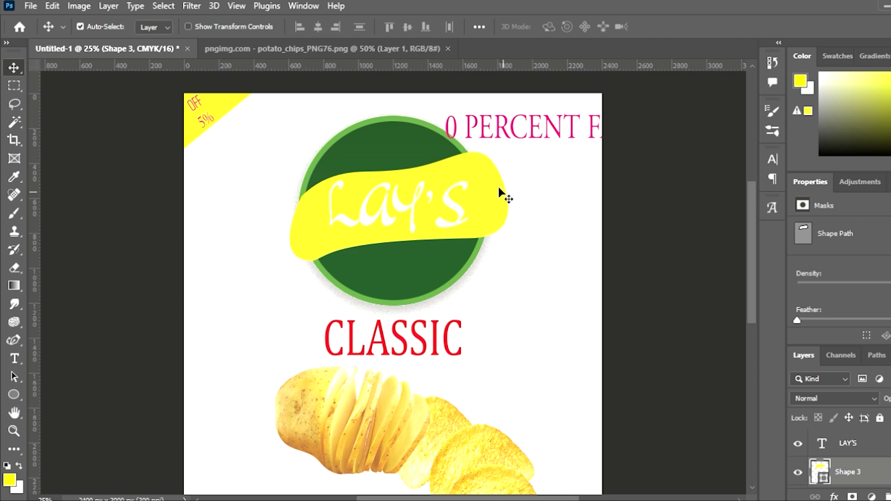
key(ctrl+t)
drag(508, 207, 476, 207)
drag(290, 207, 307, 207)
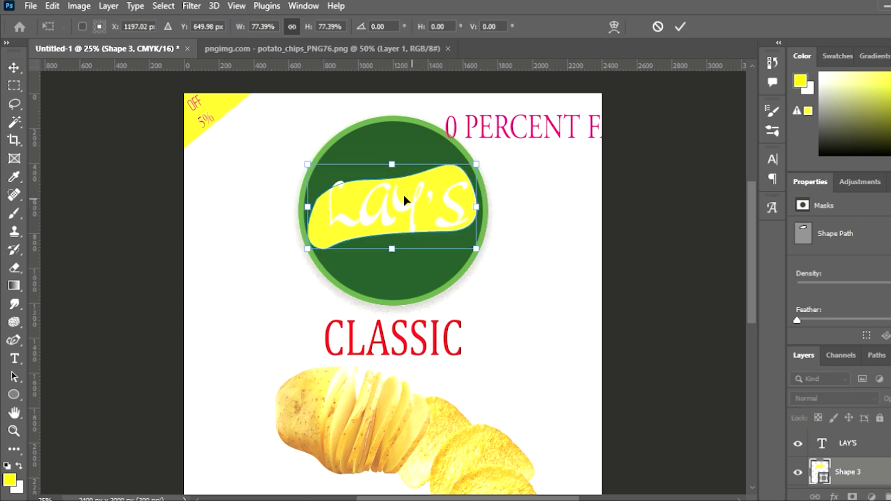
key(Return)
click(449, 202)
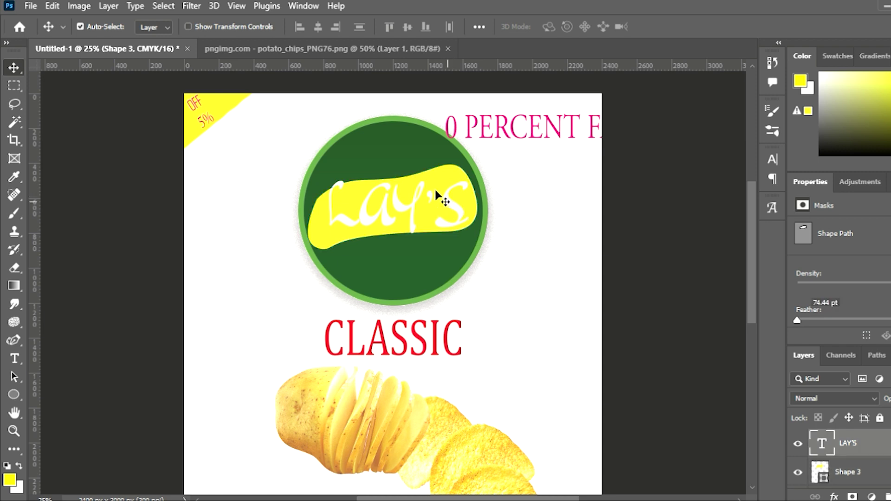
key(ctrl+t)
drag(470, 264, 486, 257)
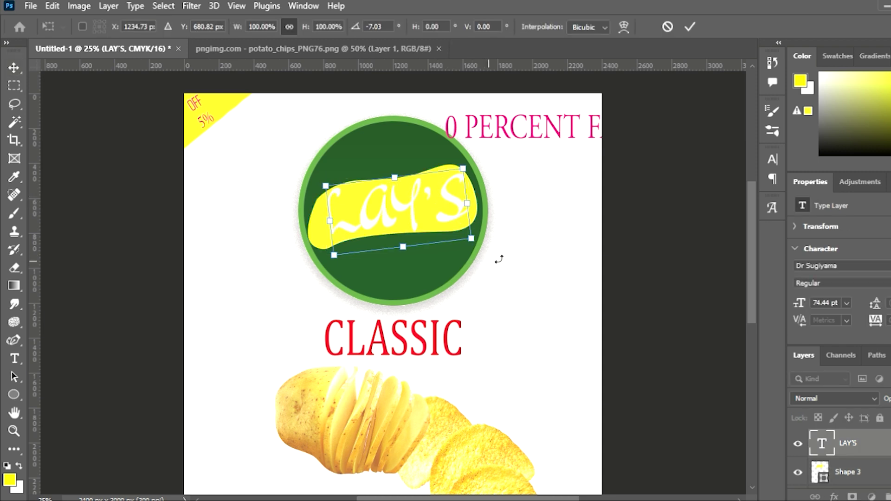
key(Return)
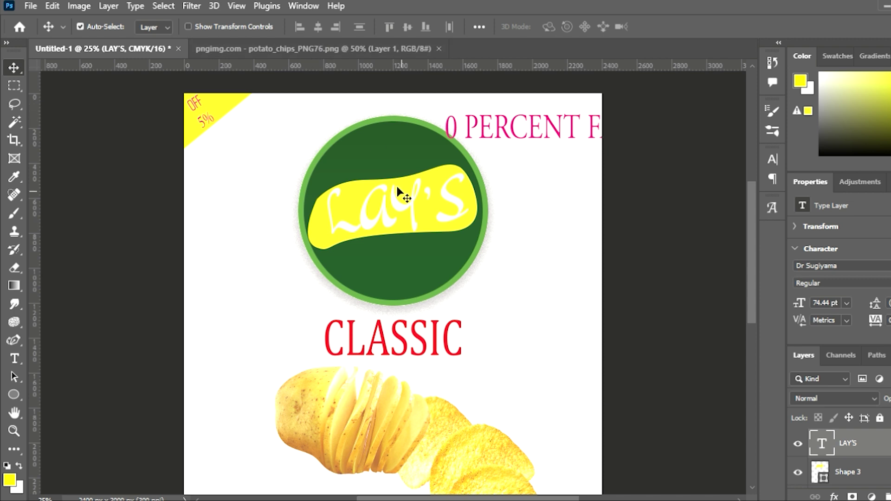
Step: Enlarge the banner and LAY'S text together and lower them slightly on the circle
shift+click(441, 177)
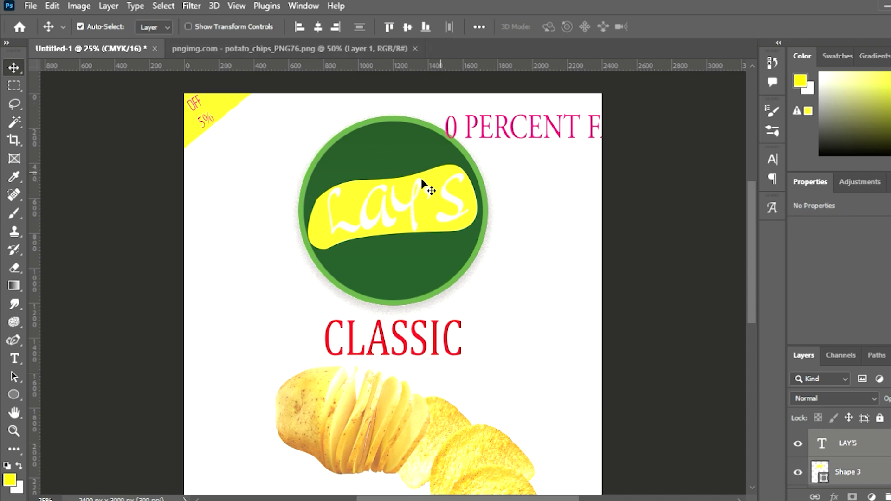
key(ctrl+t)
drag(392, 163, 392, 146)
key(Return)
click(408, 26)
click(534, 195)
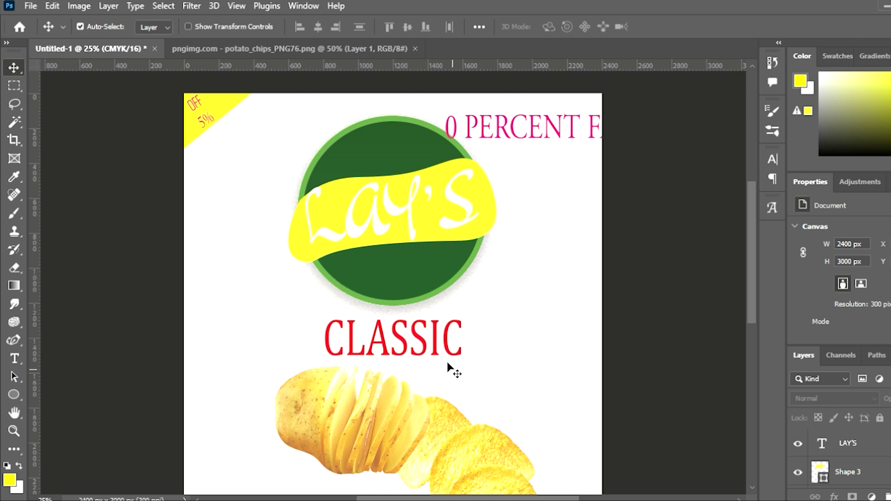
Step: Move 0 PERCENT FAT fully inside the page and zoom out to view the label
click(529, 129)
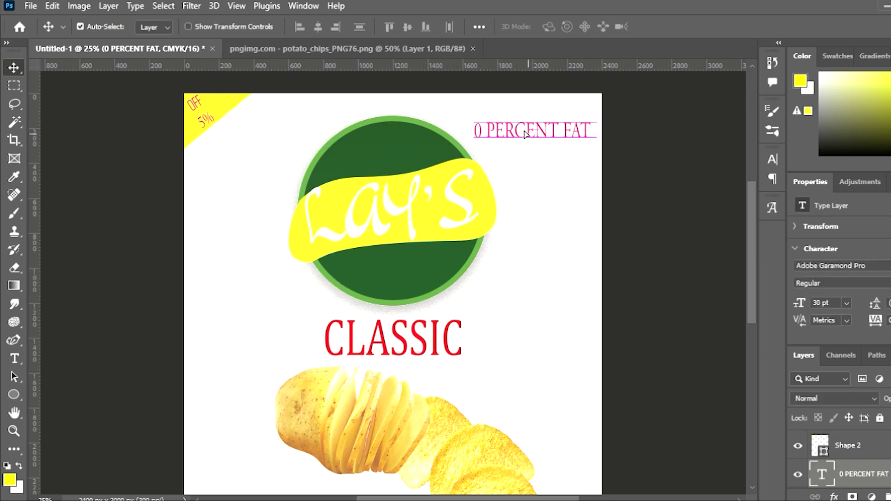
drag(541, 139, 529, 139)
click(614, 355)
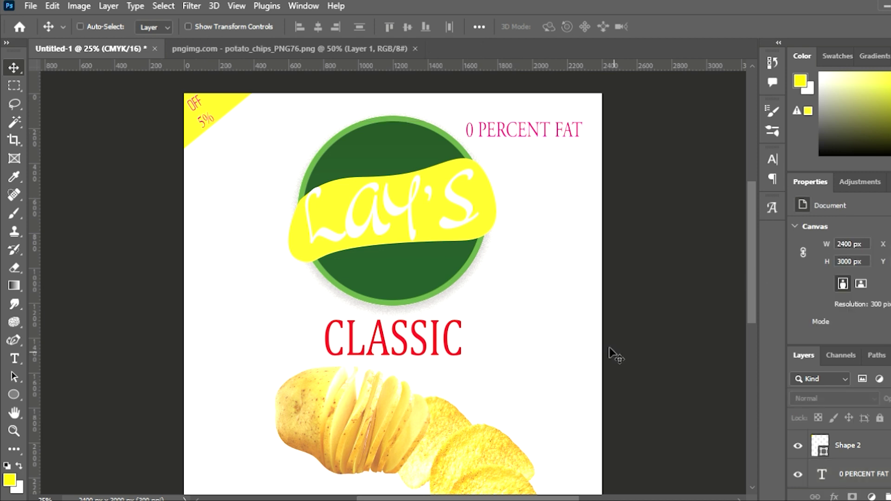
key(ctrl+minus)
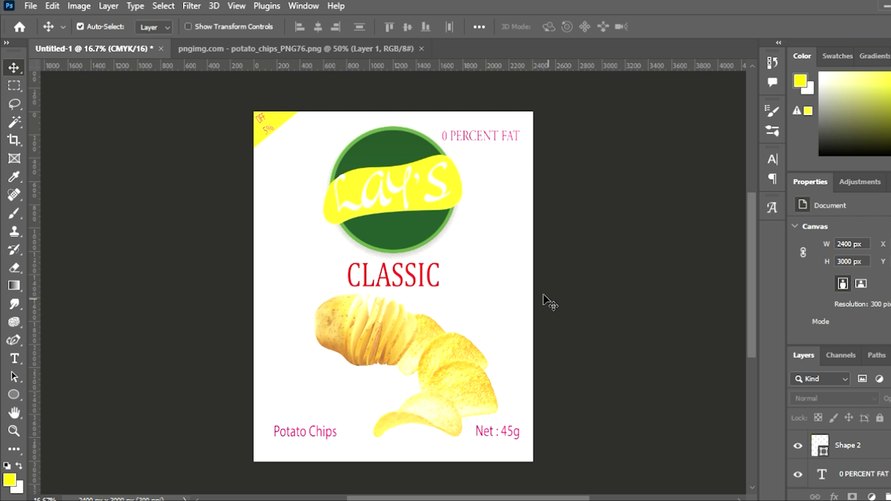
scroll(836, 454, down, 3)
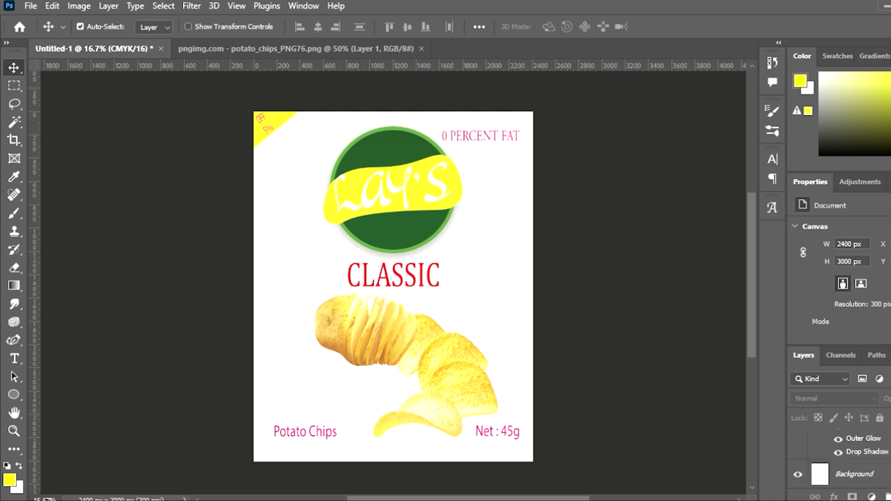
Step: Try a green gradient fill on the background layer, then undo it
click(882, 475)
key(g)
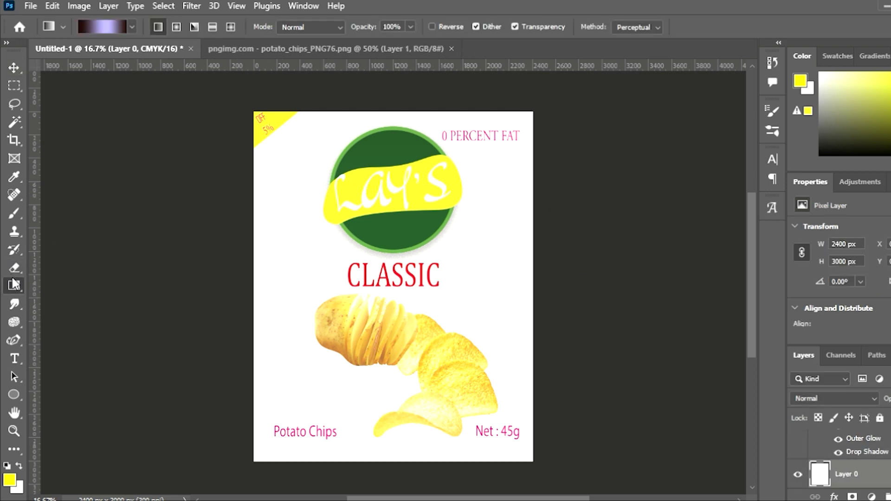
key(i)
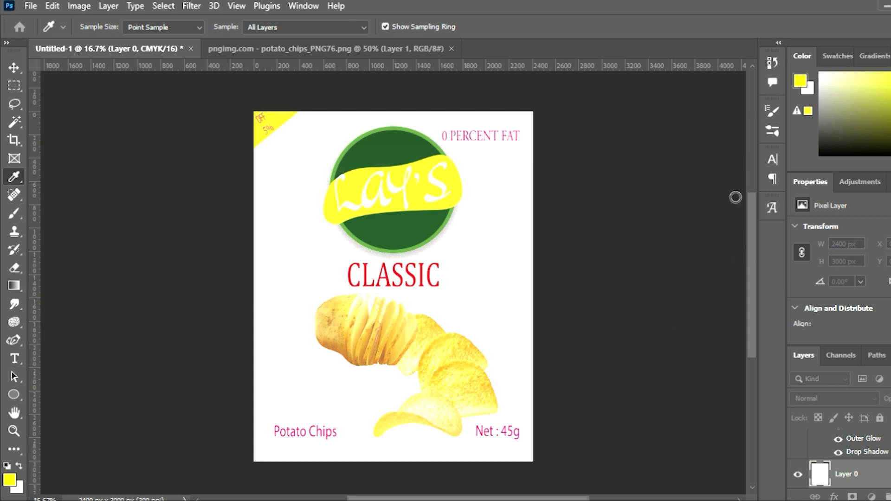
key(g)
drag(291, 148, 501, 414)
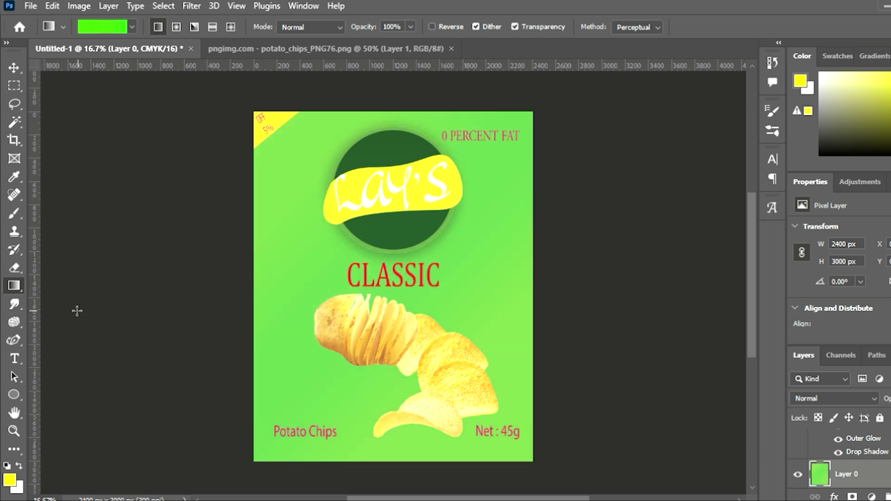
key(ctrl+z)
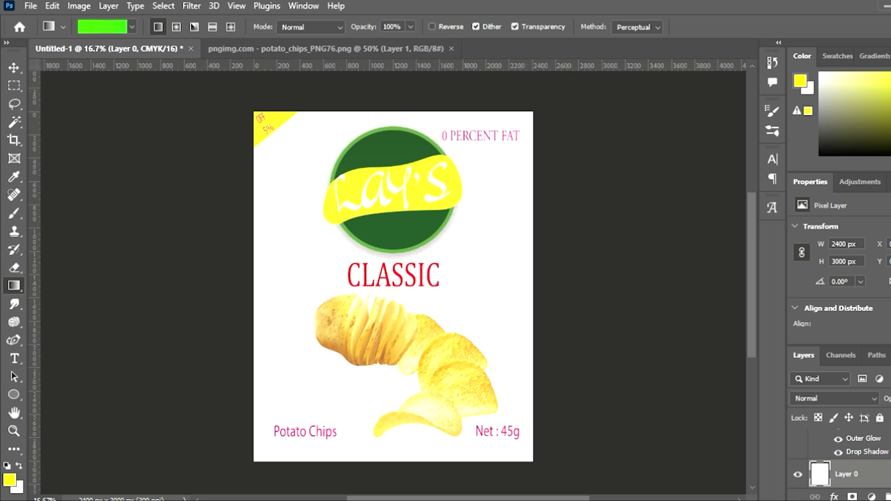
Step: Fill the LAY'S circle with the sampled yellow foreground colour instead of dark green
key(v)
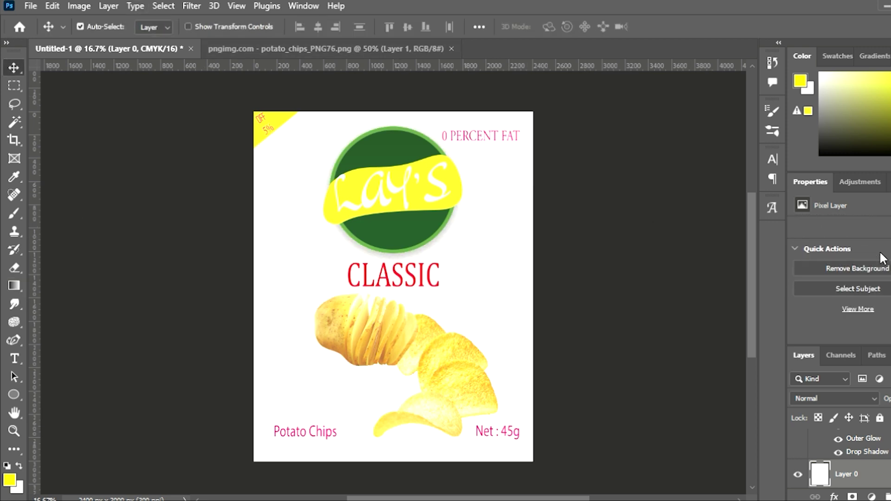
click(279, 234)
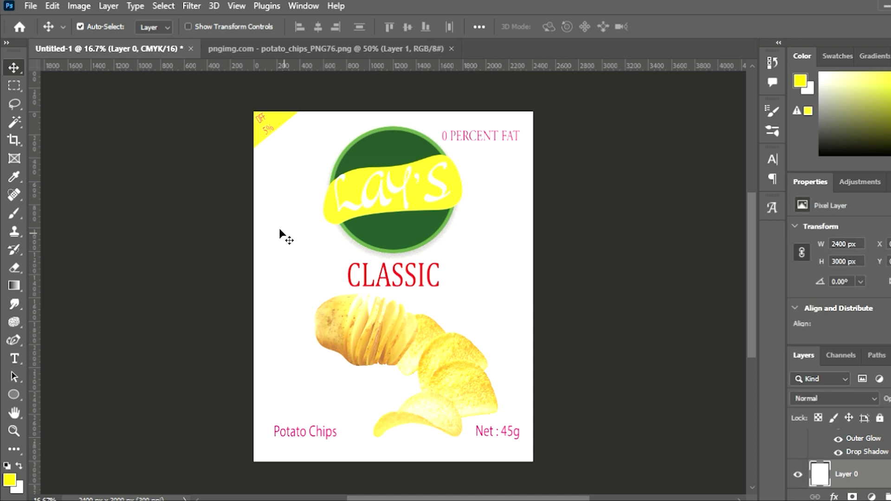
click(14, 285)
key(i)
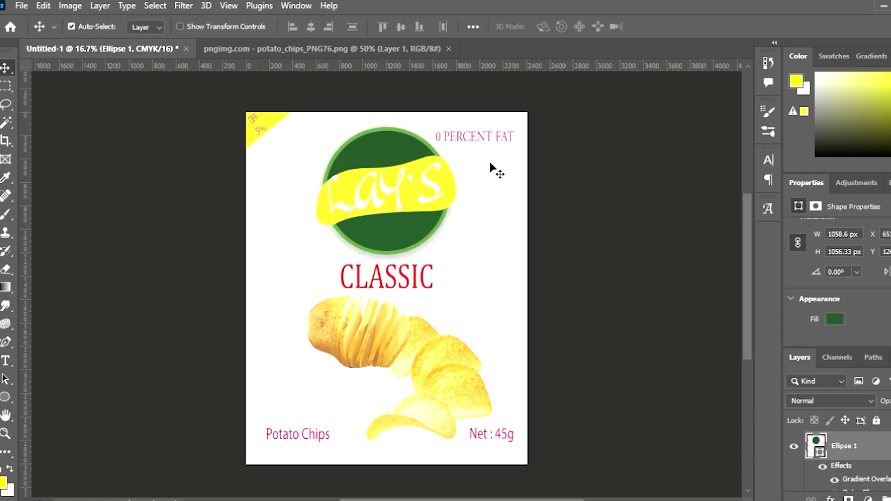
key(alt+BackSpace)
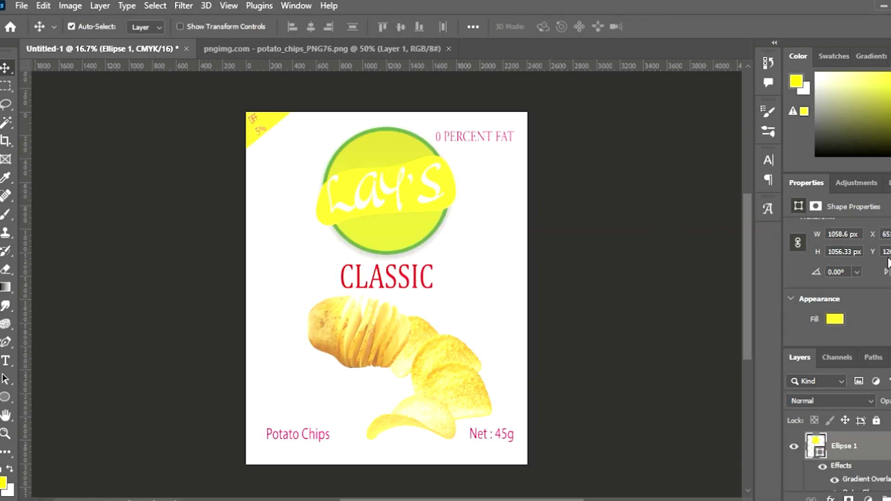
Step: Select the banner shape and LAY'S text, briefly entering and exiting the LAY'S text edit
scroll(858, 297, down, 2)
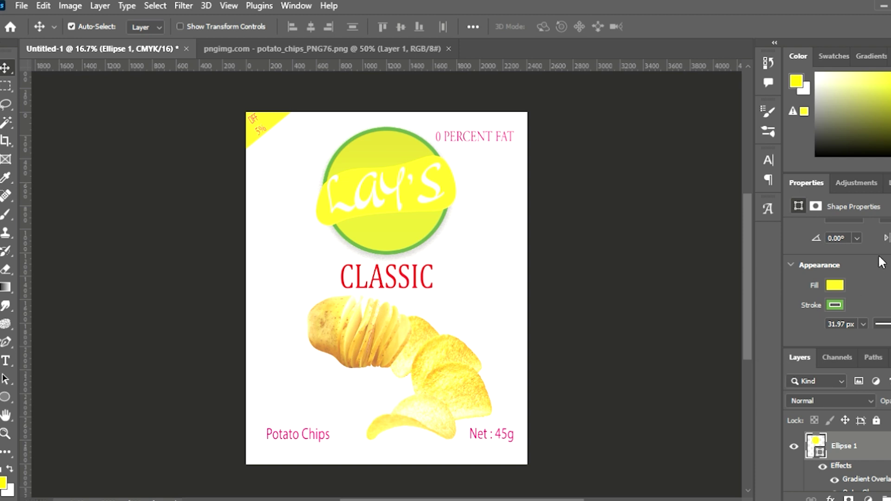
click(405, 205)
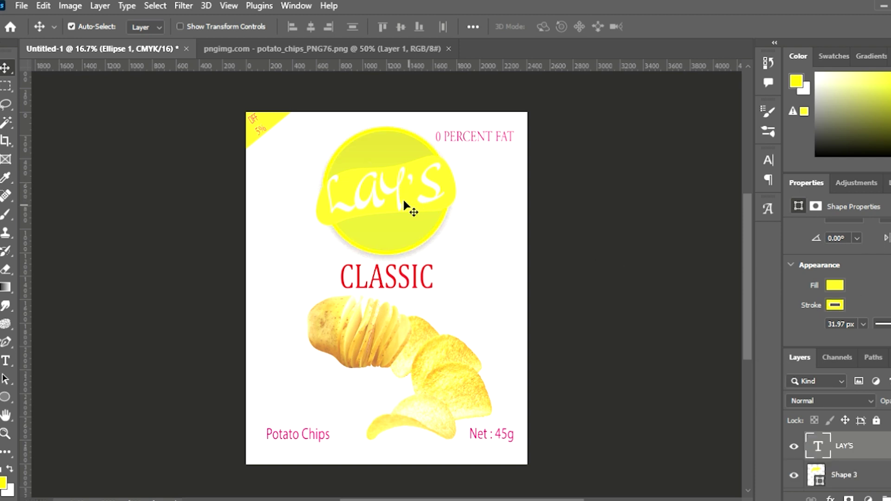
click(438, 182)
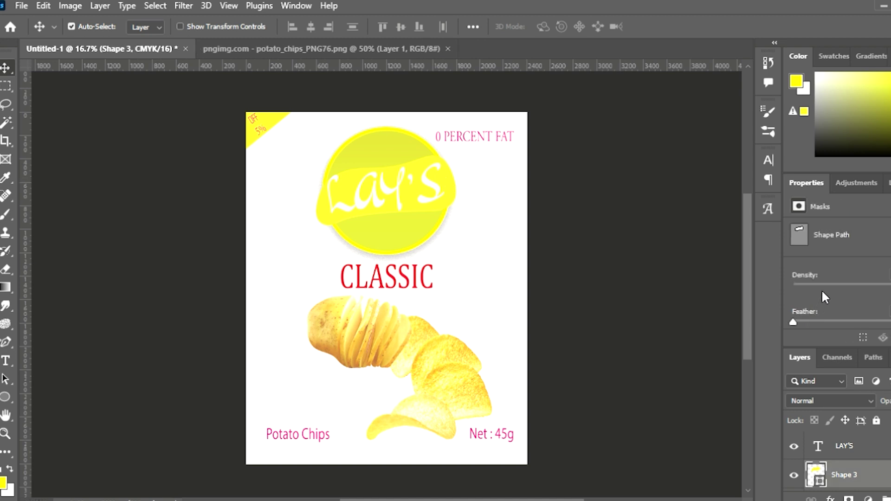
click(411, 191)
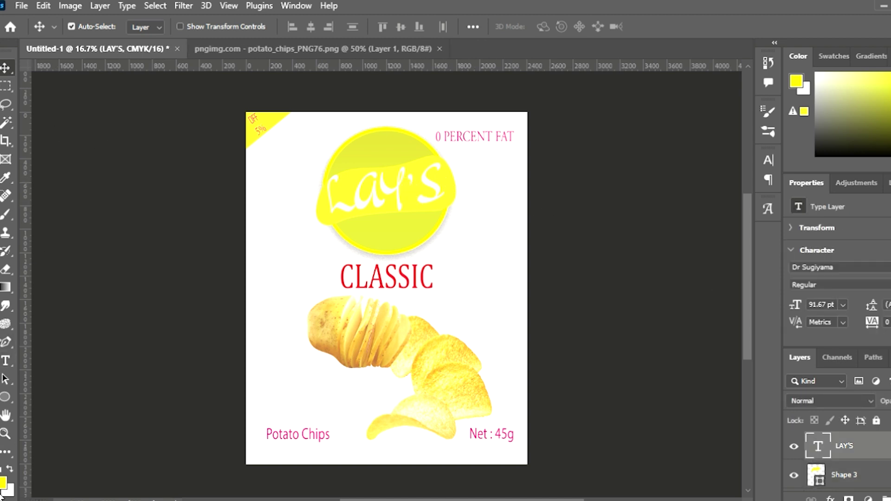
key(i)
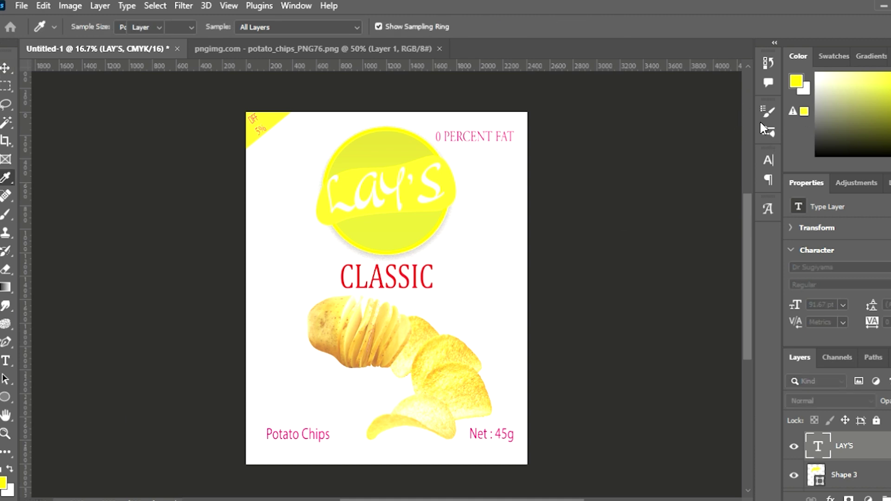
key(v)
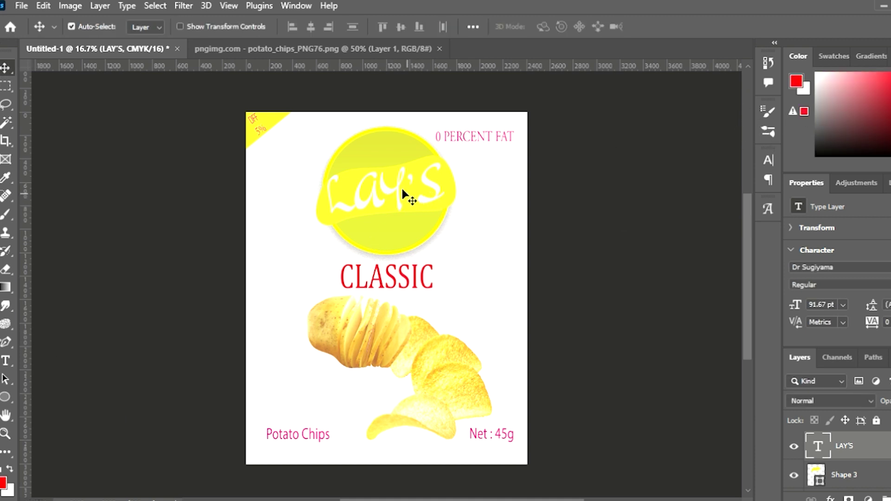
double_click(402, 188)
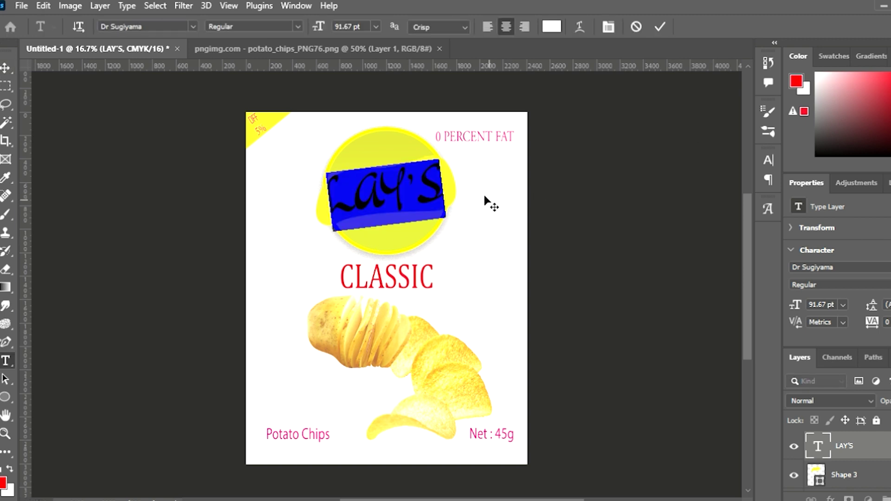
key(ctrl+h)
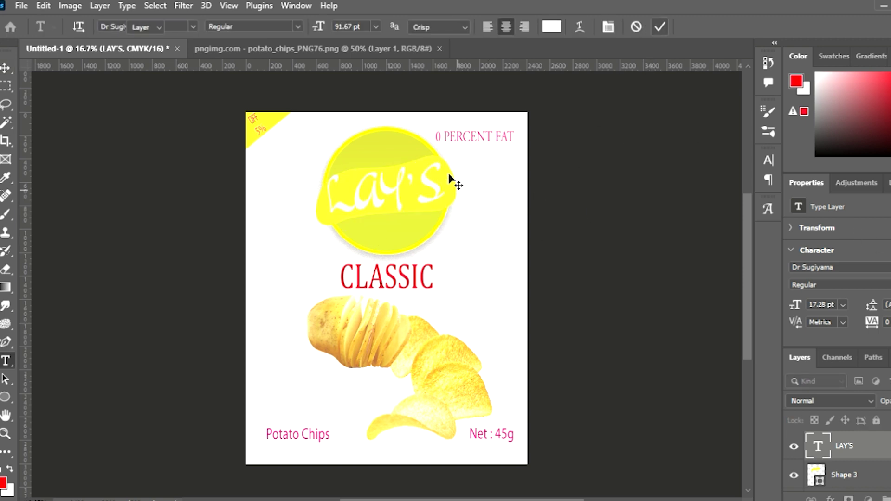
key(ctrl+Return)
Step: Lower the banner mask's density and fill the Shape 3 banner with red
click(449, 176)
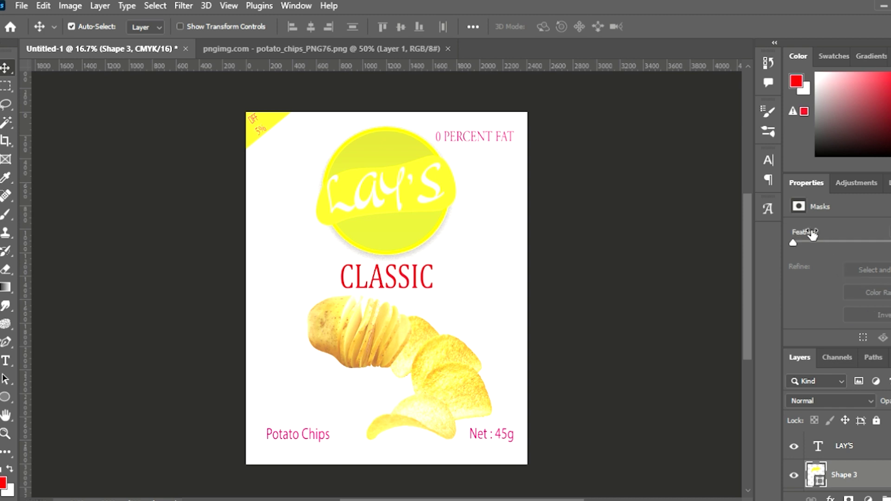
scroll(825, 234, up, 2)
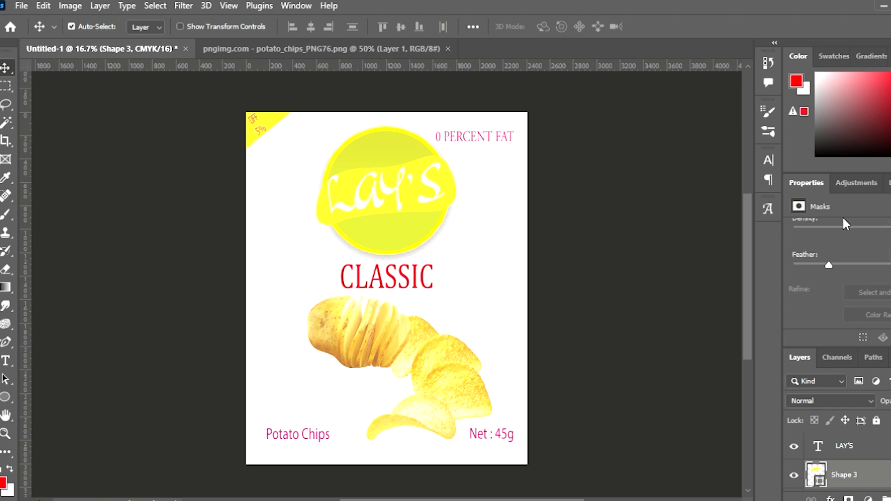
drag(875, 227, 856, 227)
key(h)
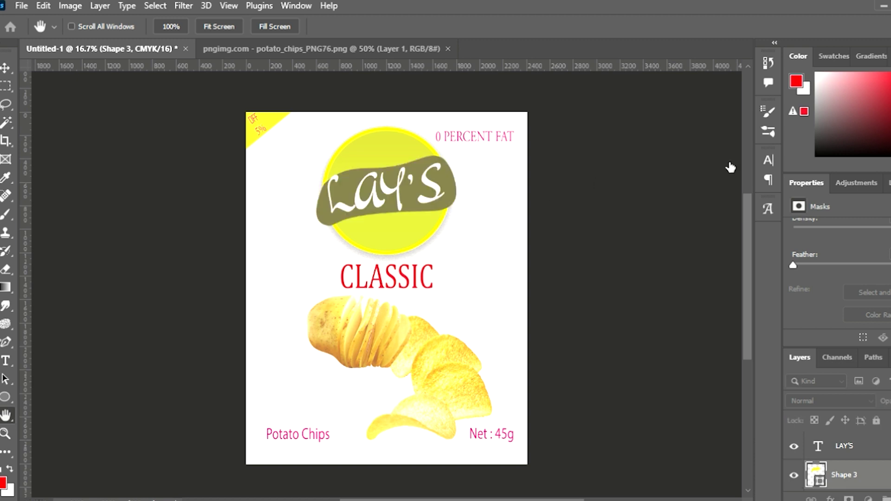
key(i)
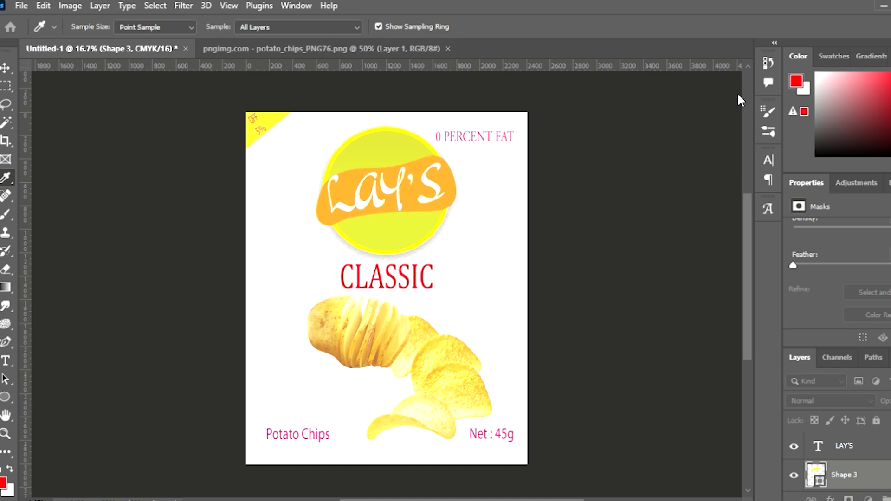
key(h)
key(alt+BackSpace)
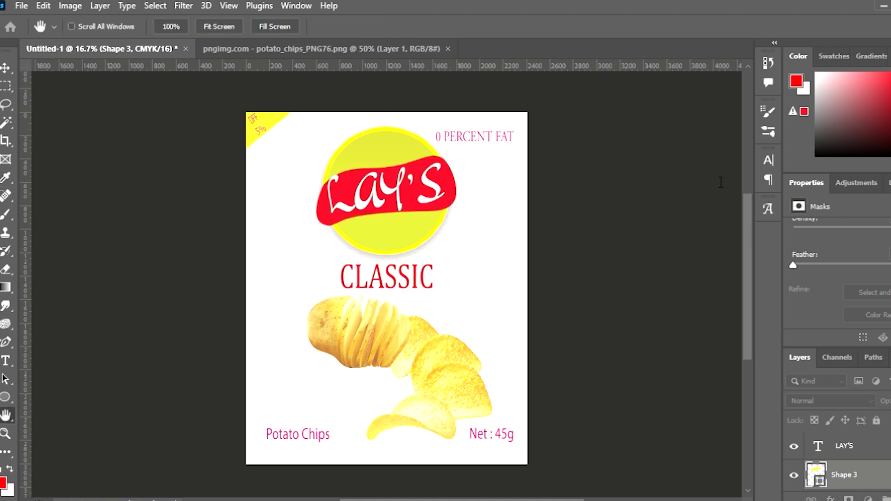
key(v)
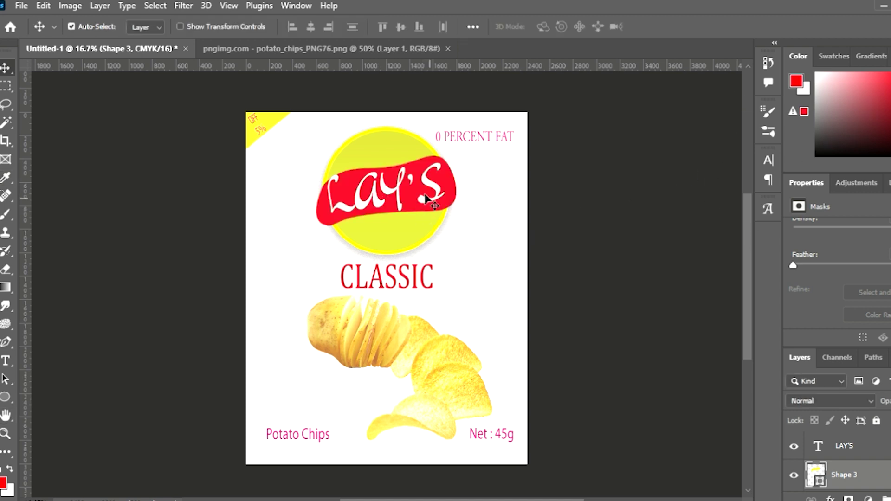
click(405, 196)
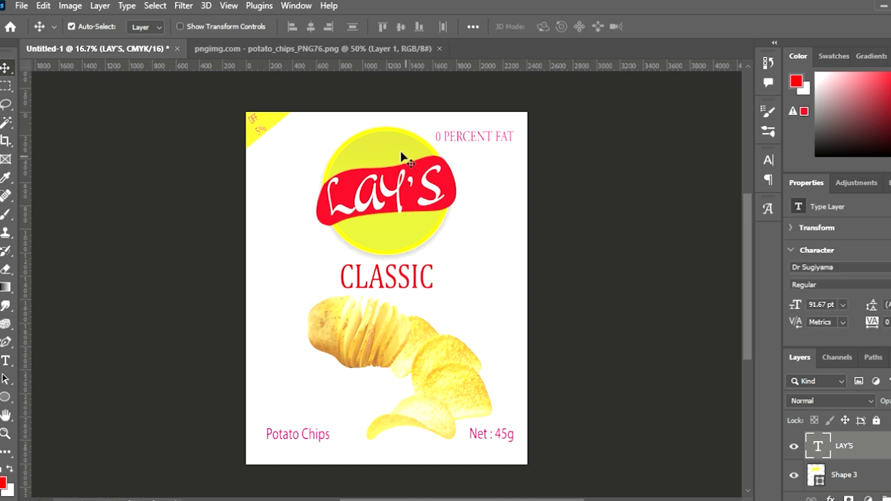
Step: Recolour the pink Potato Chips and Net : 45g labels black
click(177, 206)
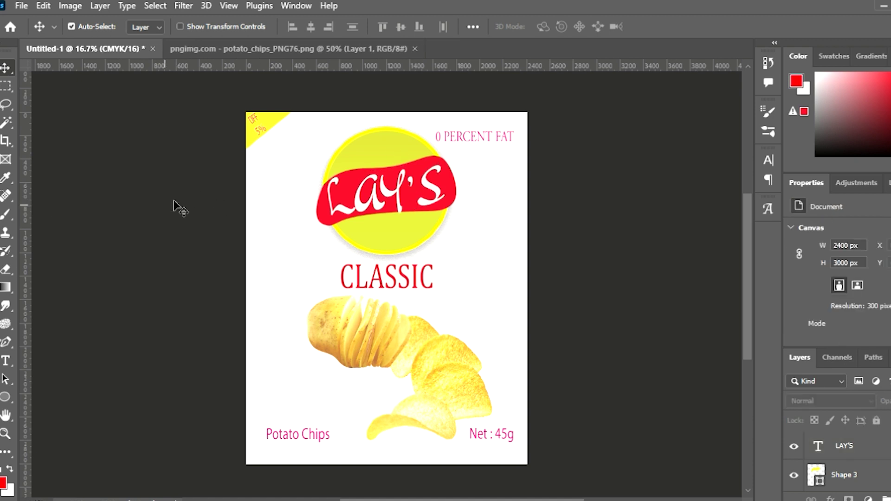
click(277, 429)
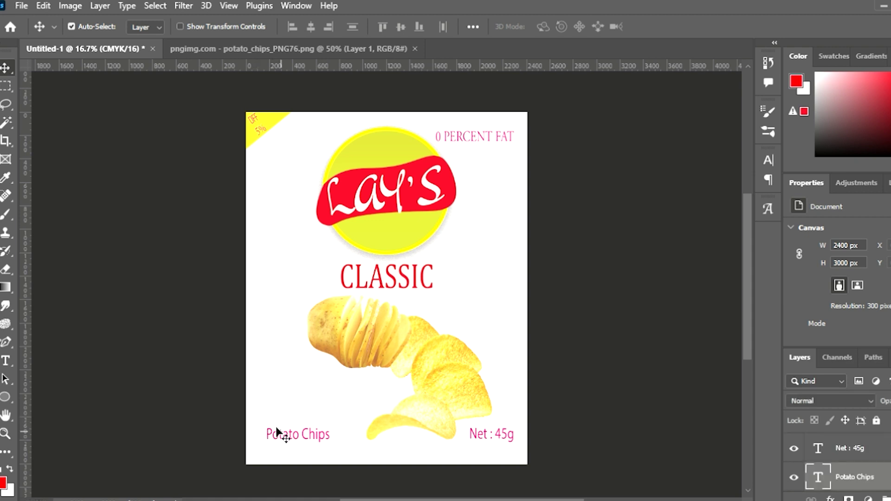
shift+click(472, 433)
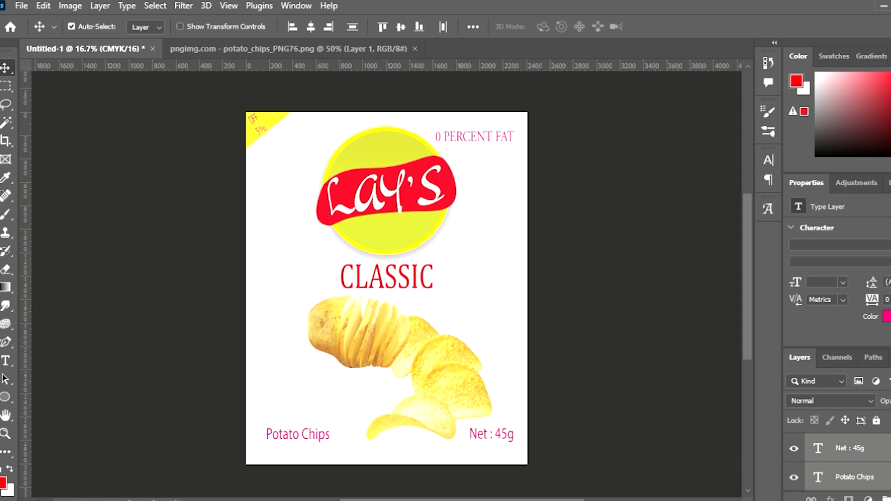
key(i)
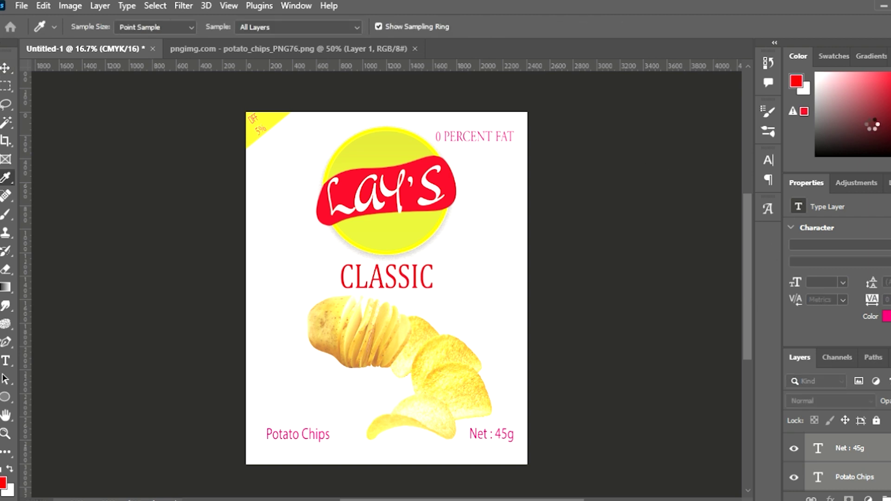
key(v)
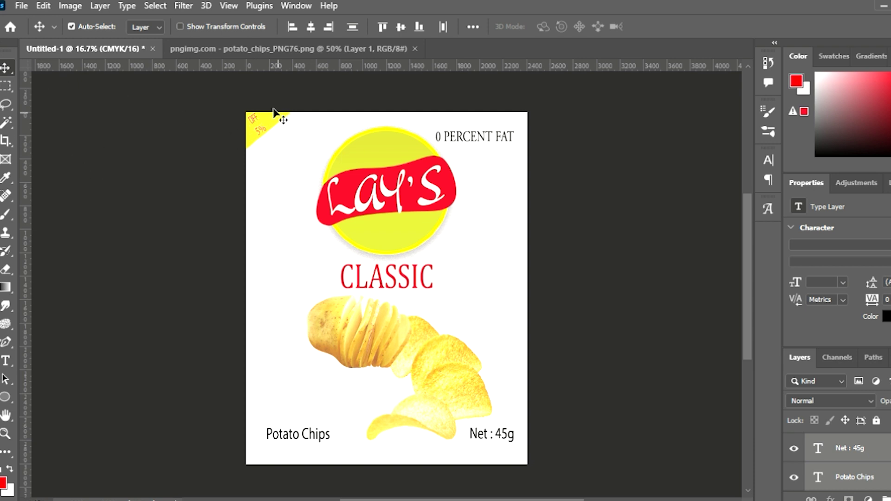
Step: Select the corner triangle shape, then deselect it
click(881, 480)
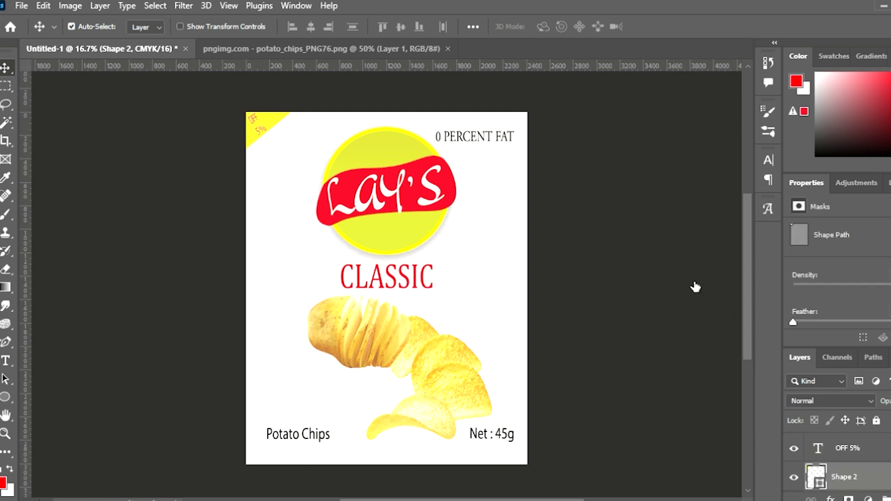
key(h)
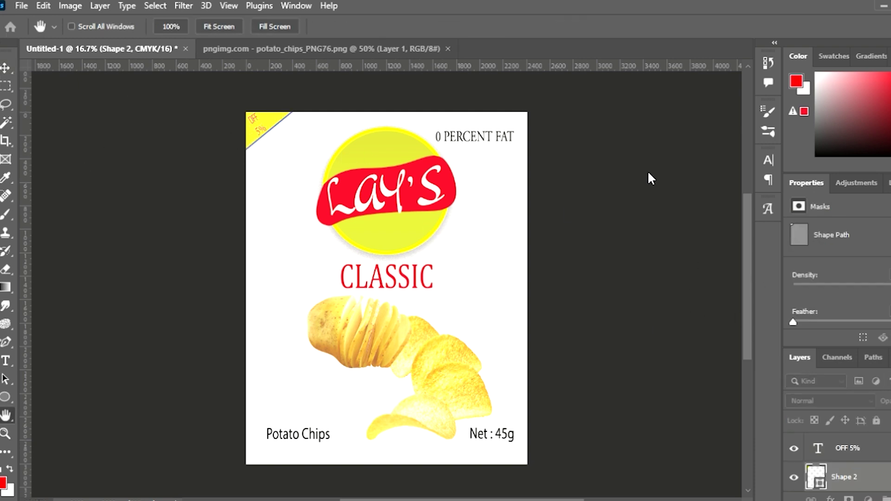
key(v)
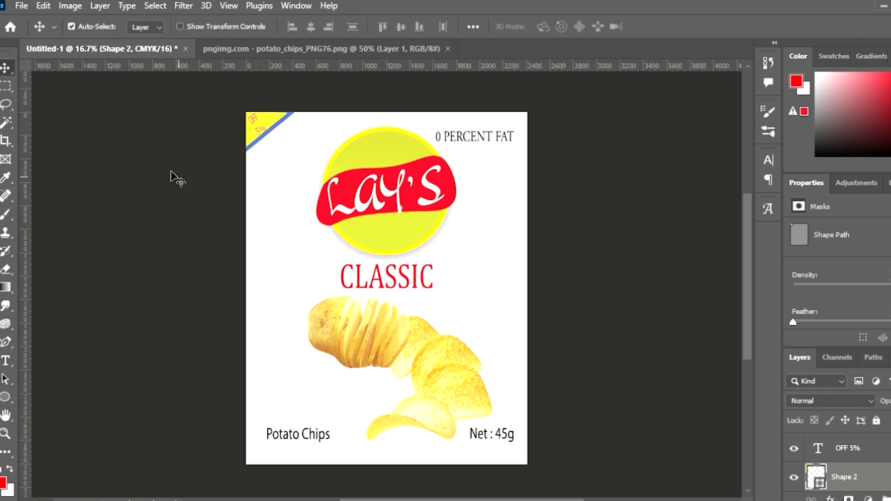
click(712, 318)
scroll(377, 203, down, 1)
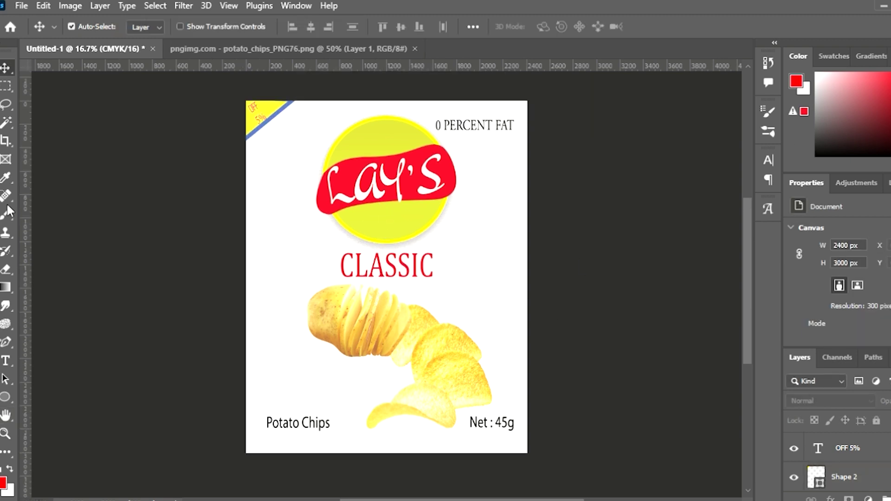
Step: Fill the Layer 0 background with red, then sample yellow with the Eyedropper
click(510, 346)
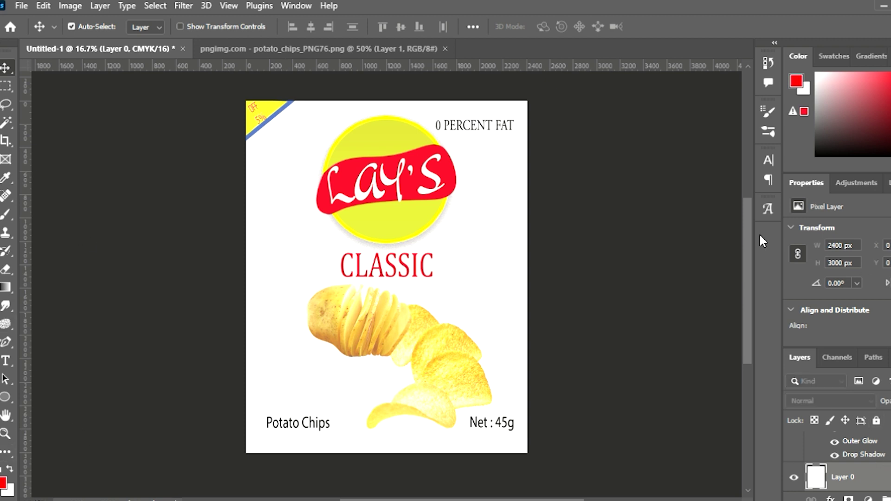
key(h)
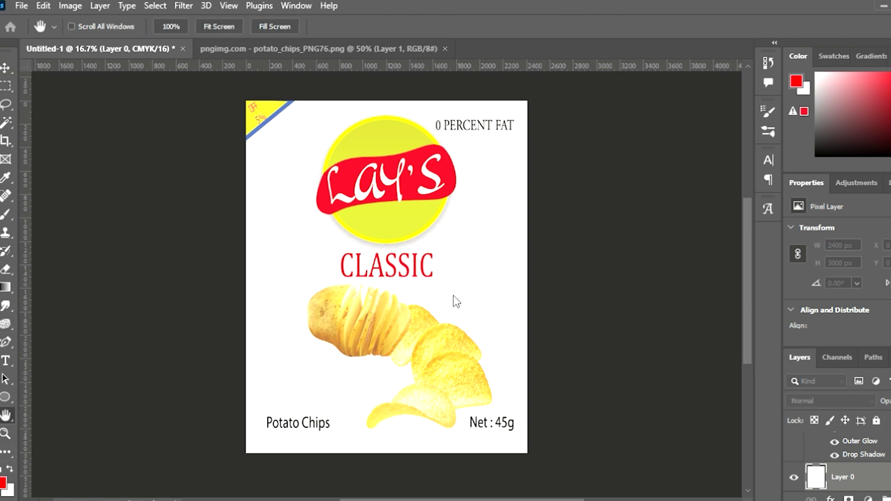
key(alt+BackSpace)
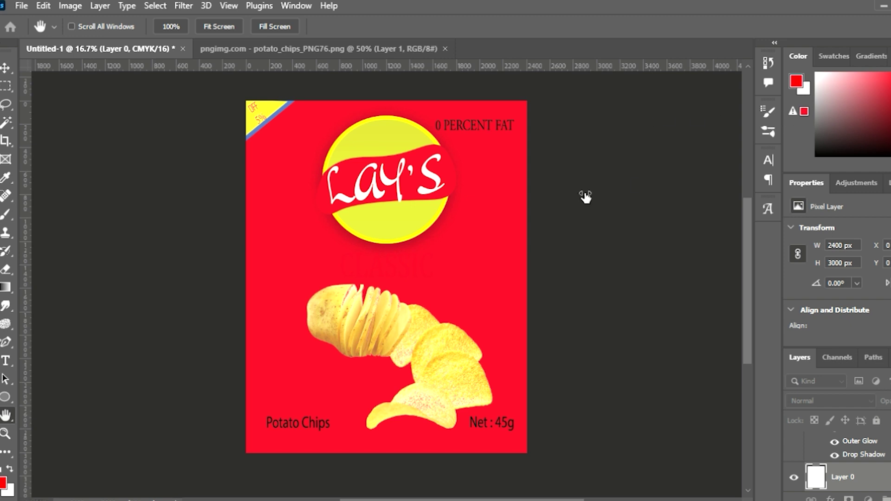
key(i)
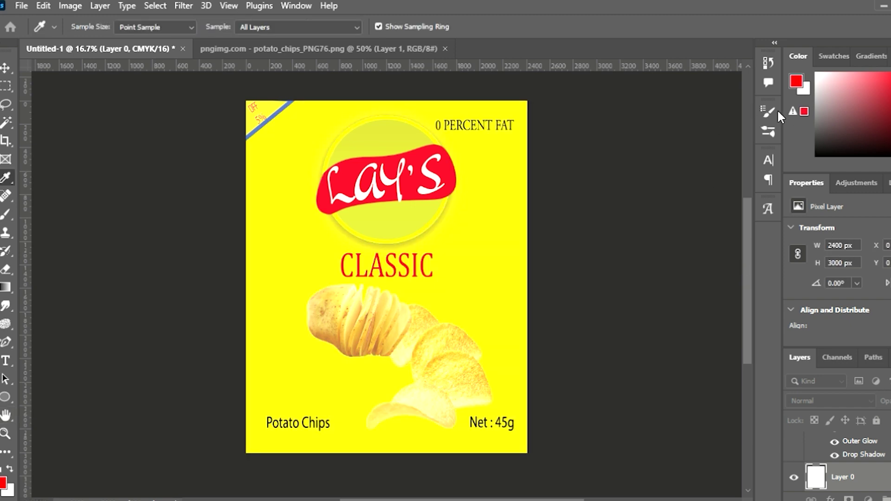
Step: Refill the background yellow and make the Shape 2 corner stripe white
key(h)
key(v)
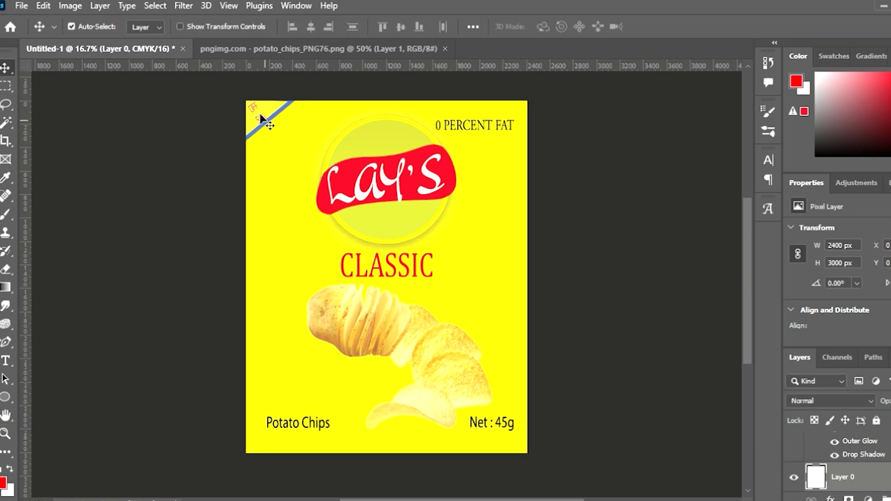
click(271, 117)
key(h)
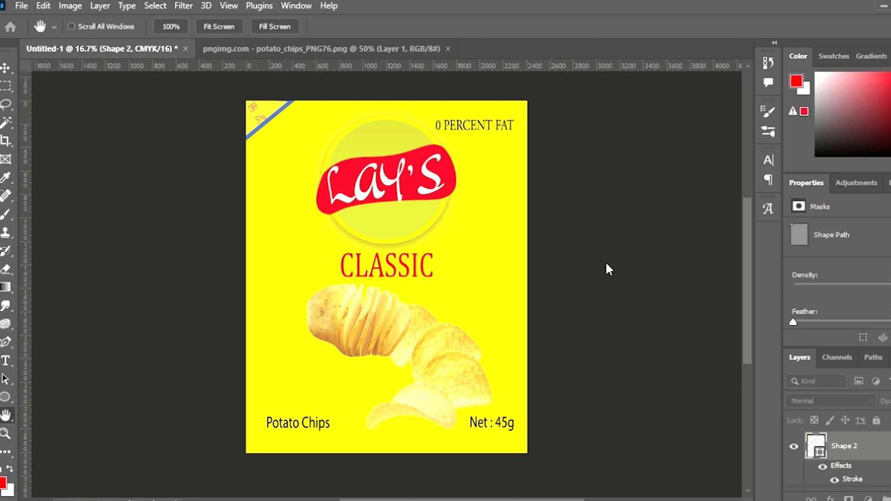
key(i)
key(h)
key(v)
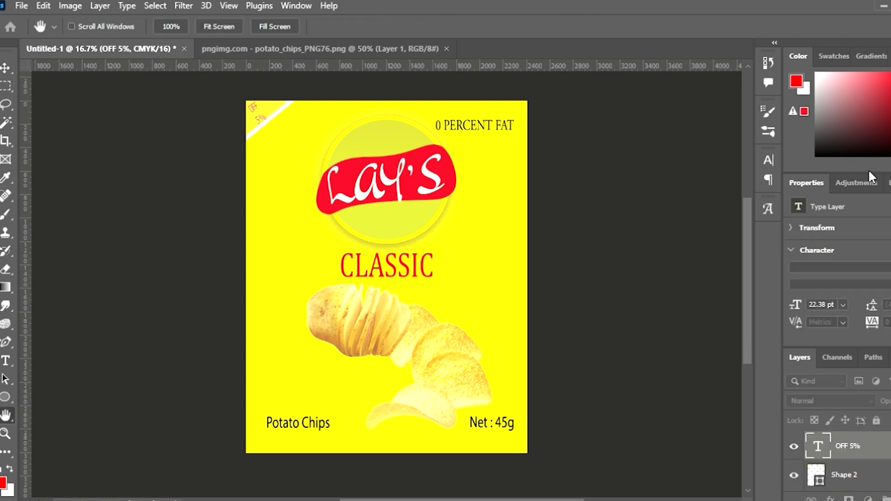
key(i)
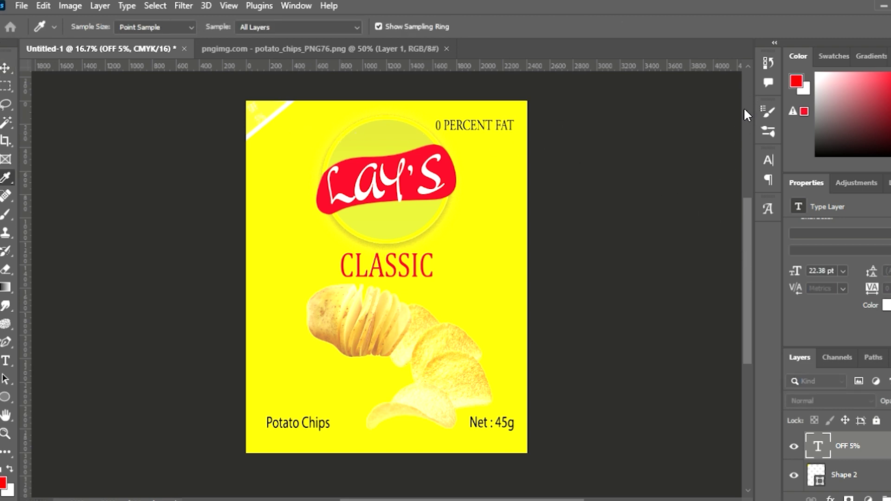
key(v)
Step: Darken the OFF 5% text and enlarge the corner triangle
click(271, 112)
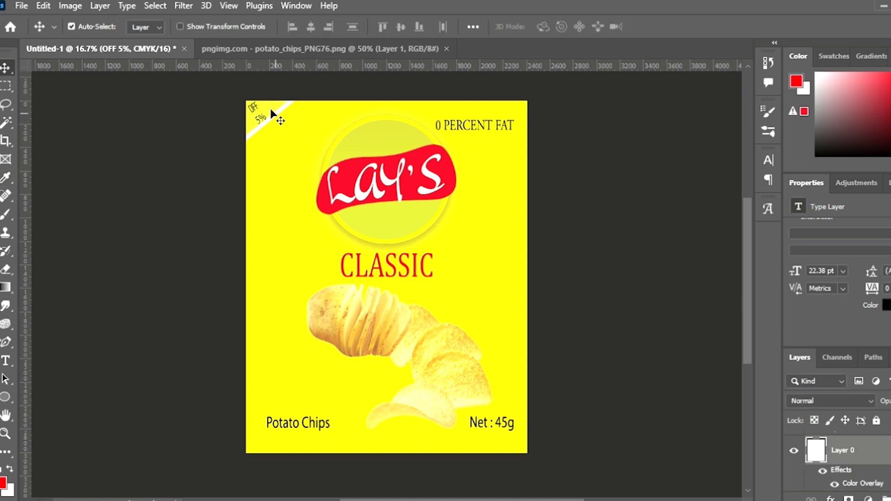
key(ctrl+t)
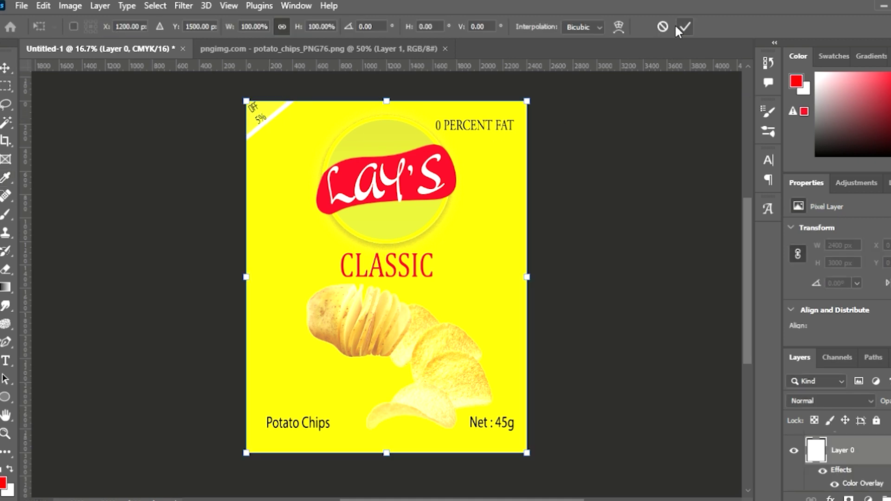
click(686, 26)
click(260, 109)
key(ctrl+t)
drag(292, 141, 308, 151)
key(Return)
Step: Enlarge the OFF 5% text to about 123%, reaching 28.4 pt
click(255, 121)
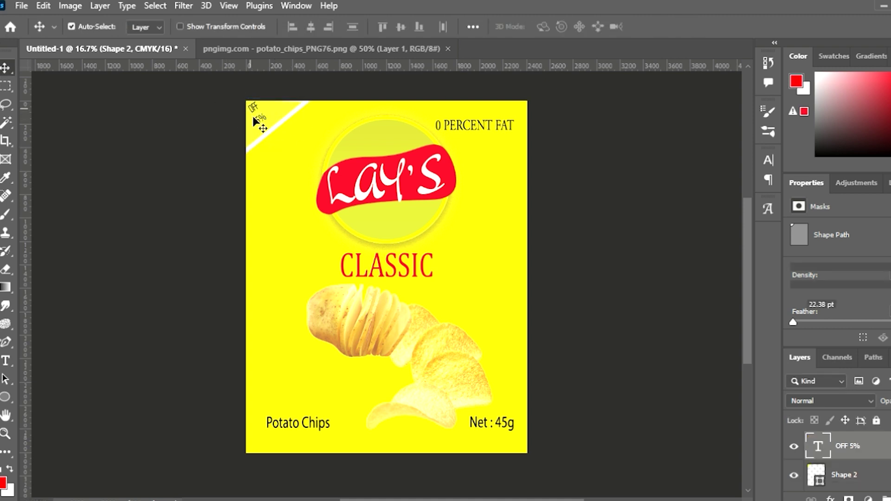
key(ctrl+t)
drag(270, 131, 286, 144)
click(685, 27)
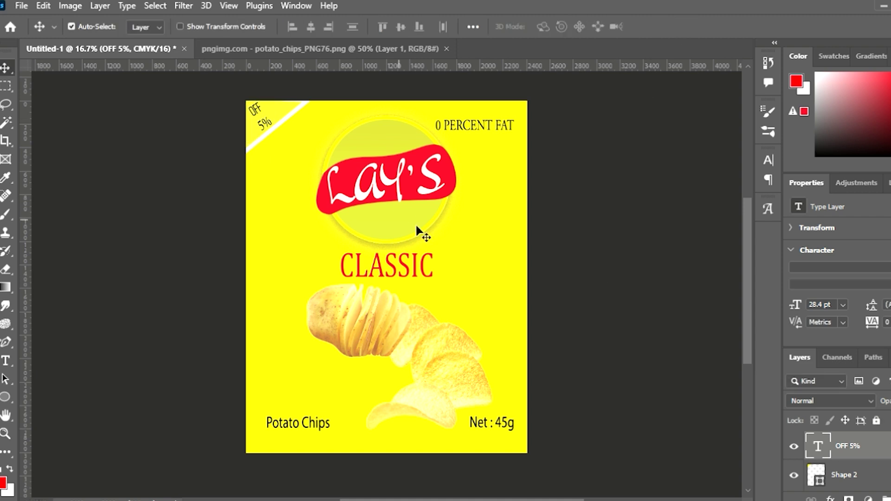
click(413, 266)
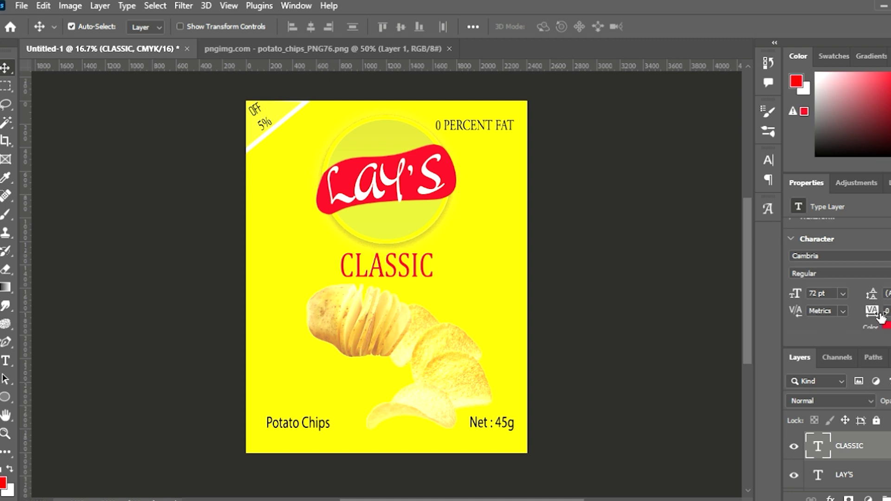
Step: Add a soft drop shadow to the chips image and nudge it slightly
key(i)
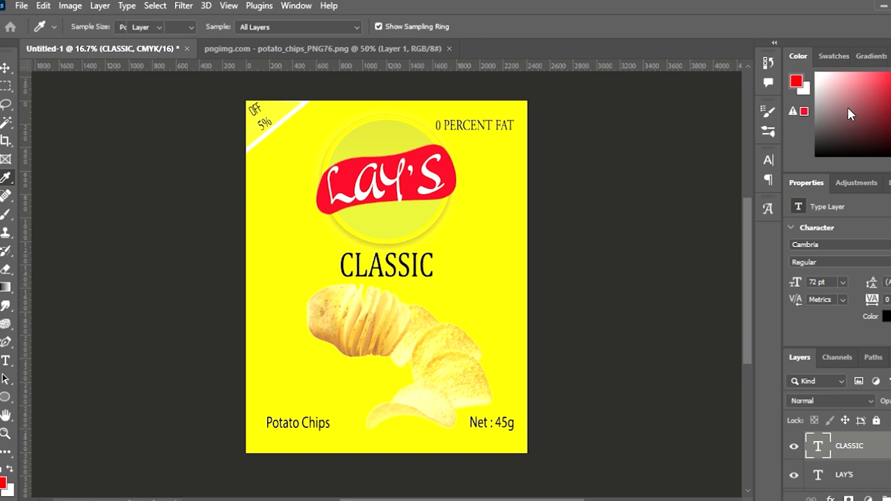
key(v)
click(366, 314)
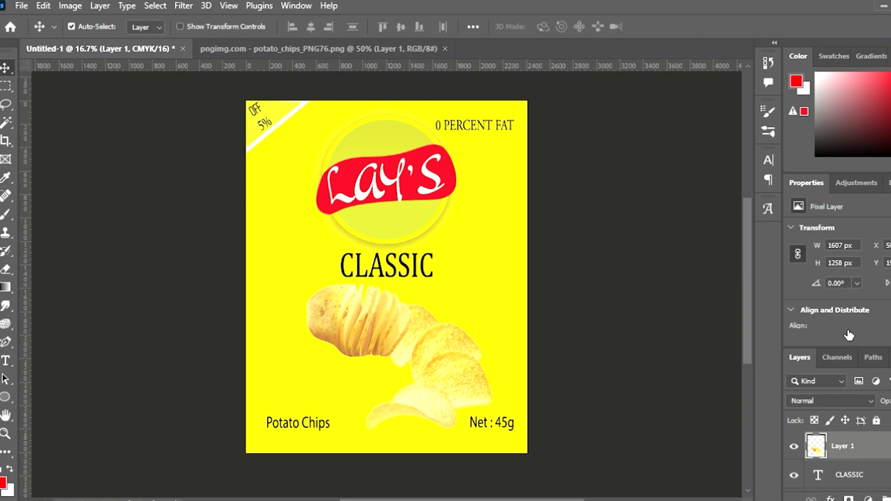
key(h)
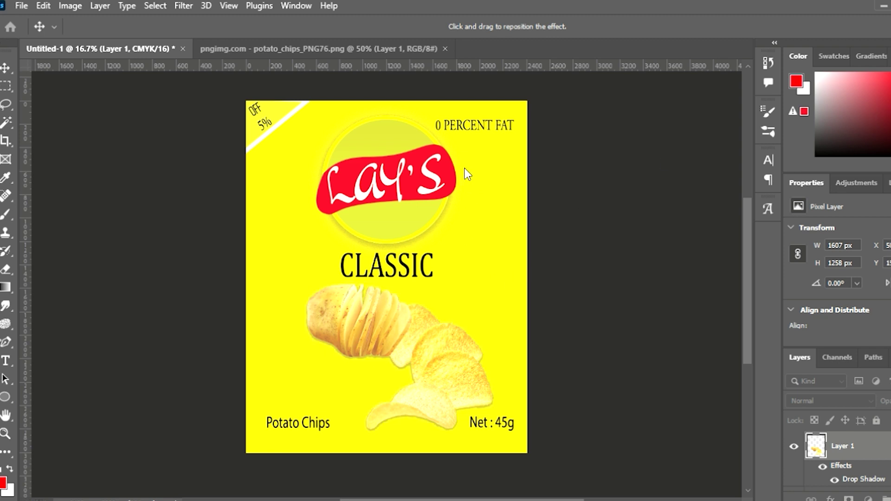
key(Return)
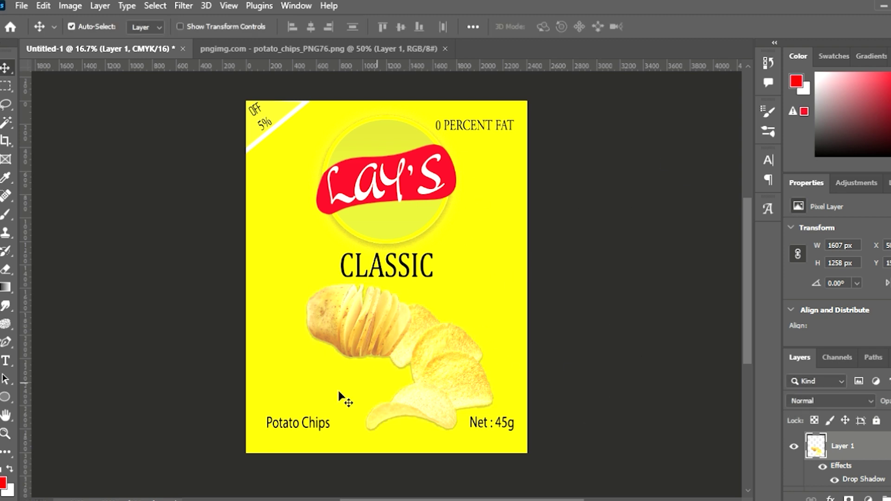
drag(402, 328, 400, 321)
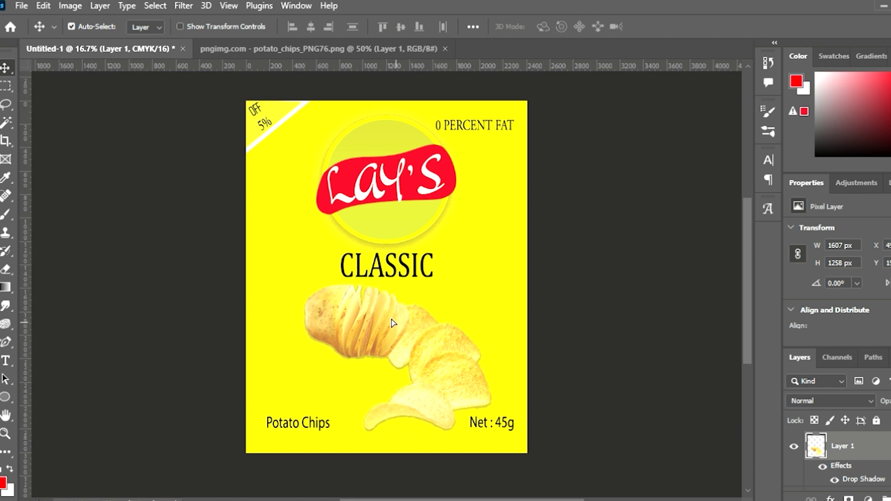
click(574, 321)
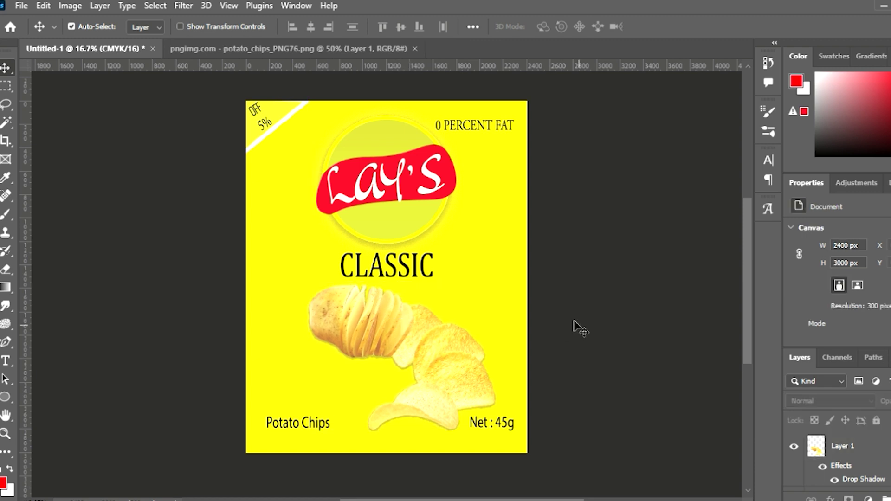
Step: Select the leading 0 in the 0 PERCENT FAT text with the Type tool
click(6, 342)
click(6, 361)
double_click(438, 125)
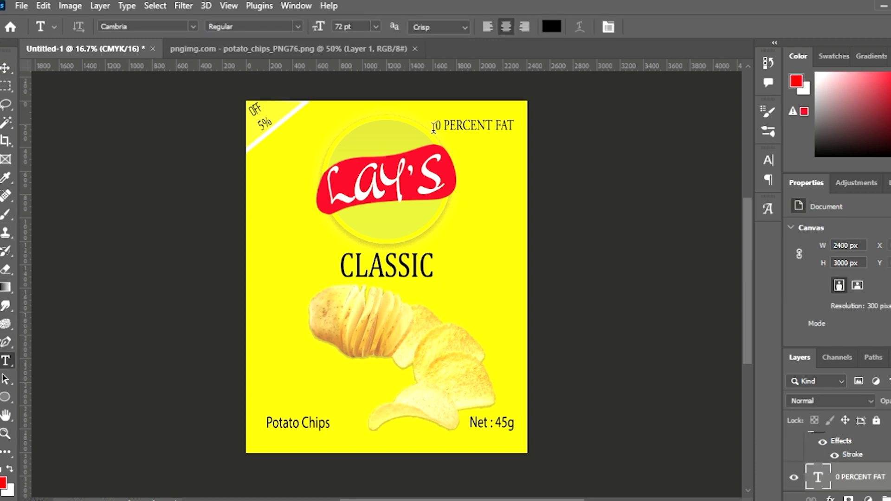
Step: Set the selected 0 to 48 pt and commit the text edit
click(842, 293)
click(833, 448)
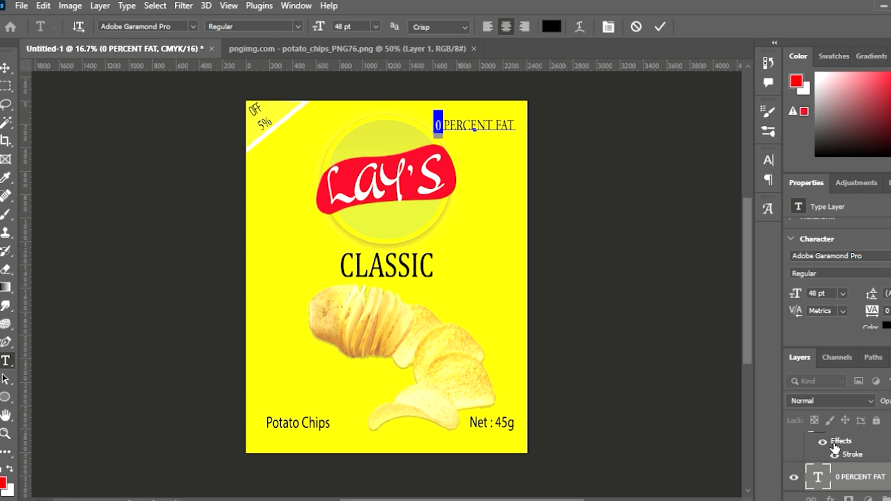
click(659, 27)
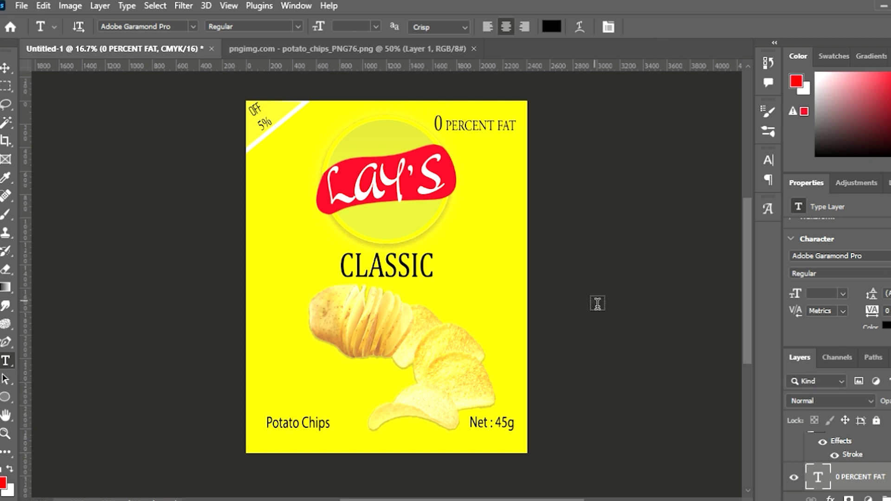
key(v)
Step: Fill the Shape 2 corner triangle with red and scale it slightly larger
click(291, 110)
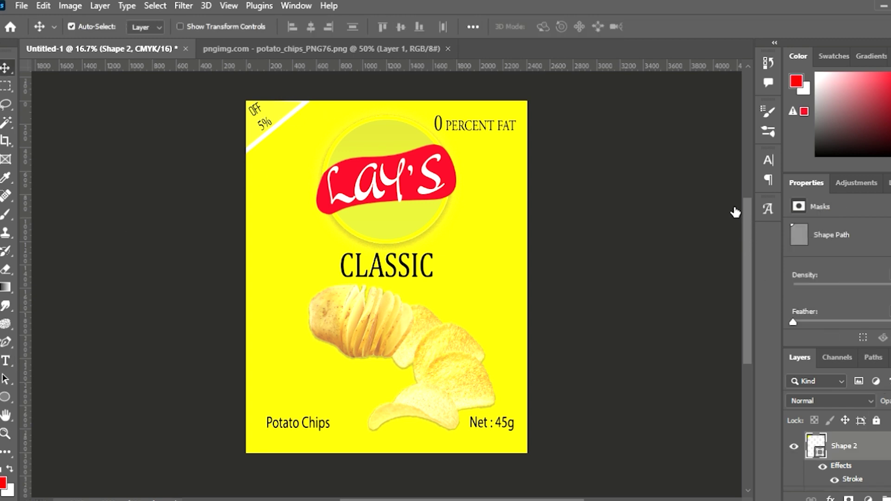
key(h)
key(alt+BackSpace)
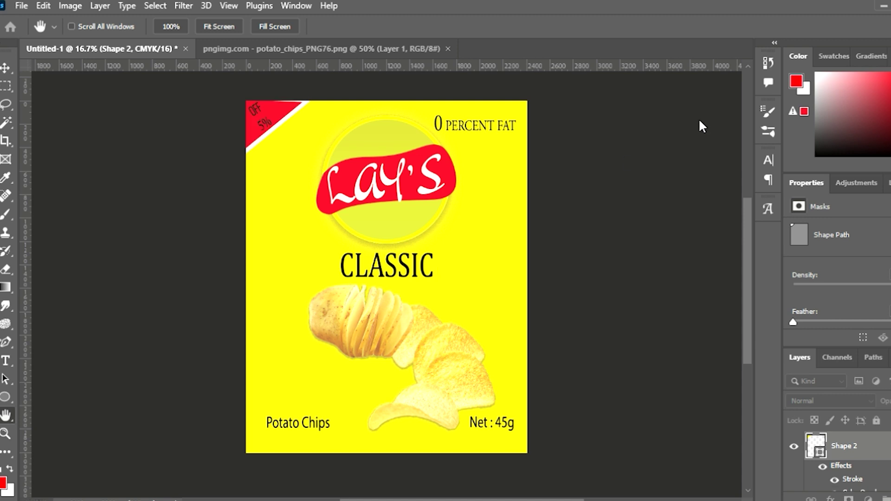
key(v)
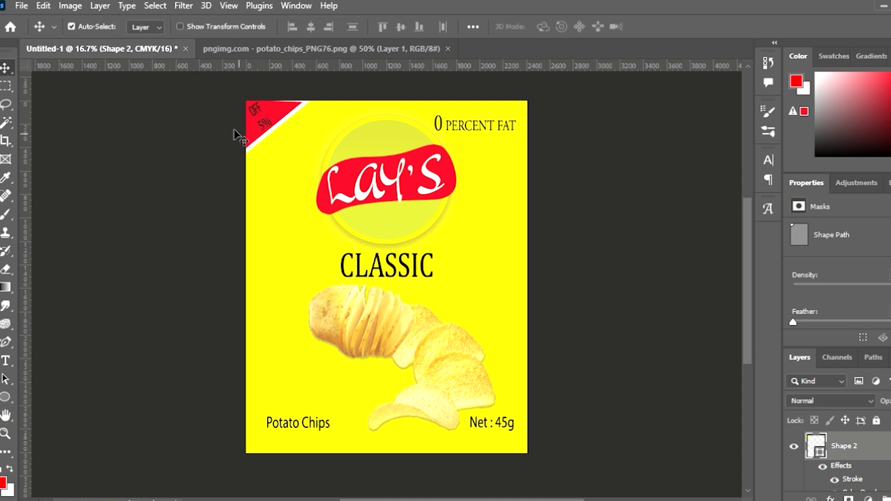
key(ctrl+t)
key(Return)
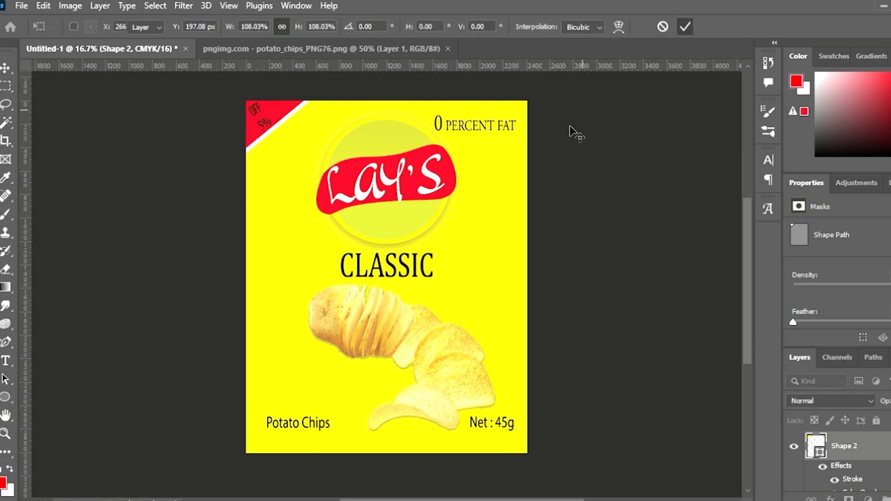
click(200, 184)
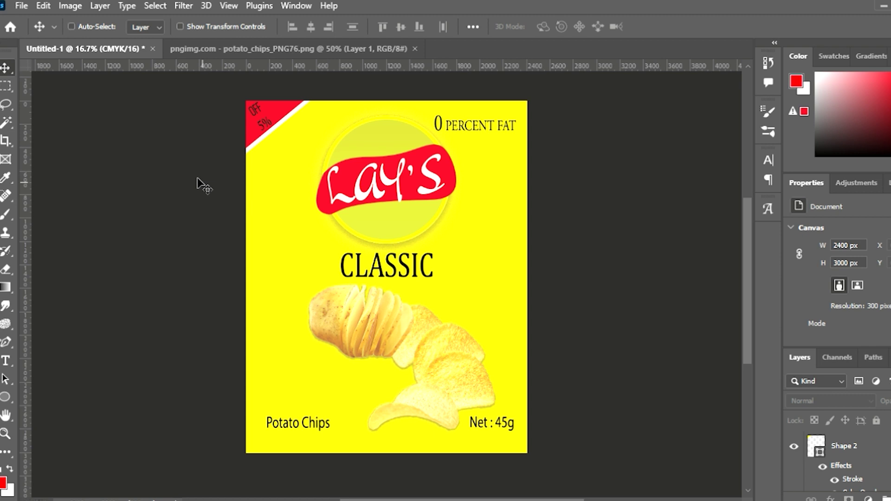
key(ctrl+plus)
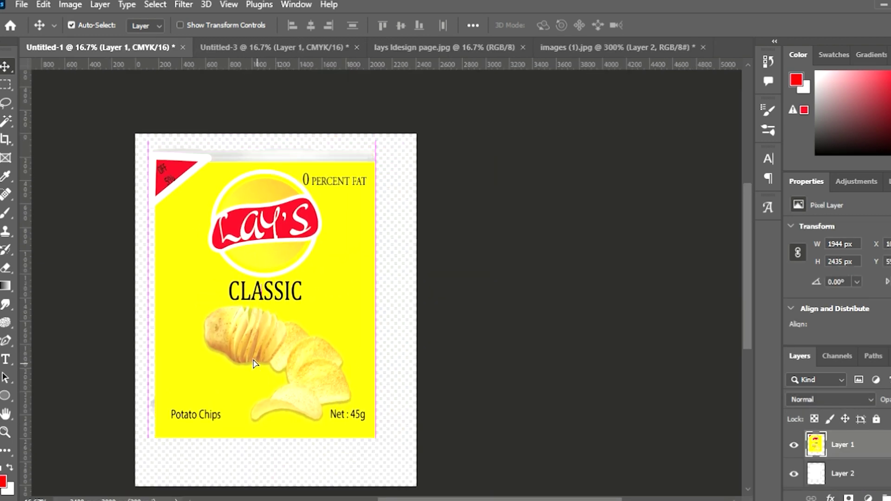
Step: Shift Layer 1 down-right and stretch it to about 106% over the bag
drag(253, 342, 258, 349)
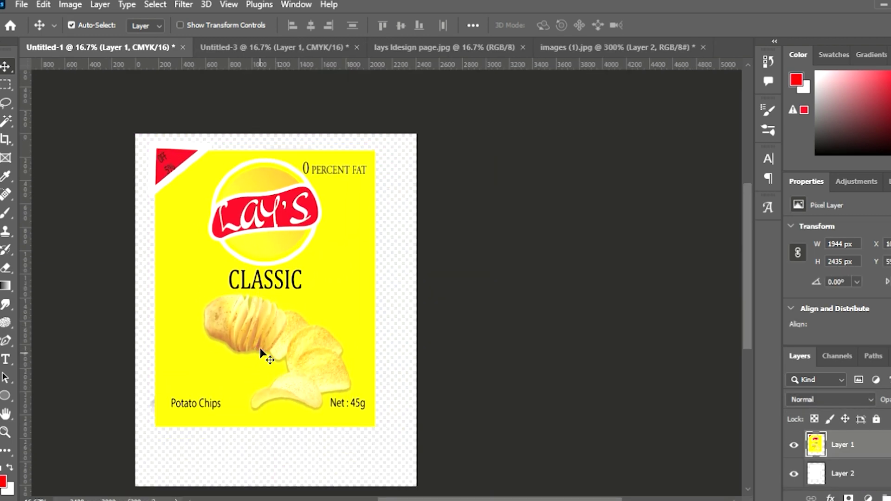
key(ctrl)
key(ctrl+t)
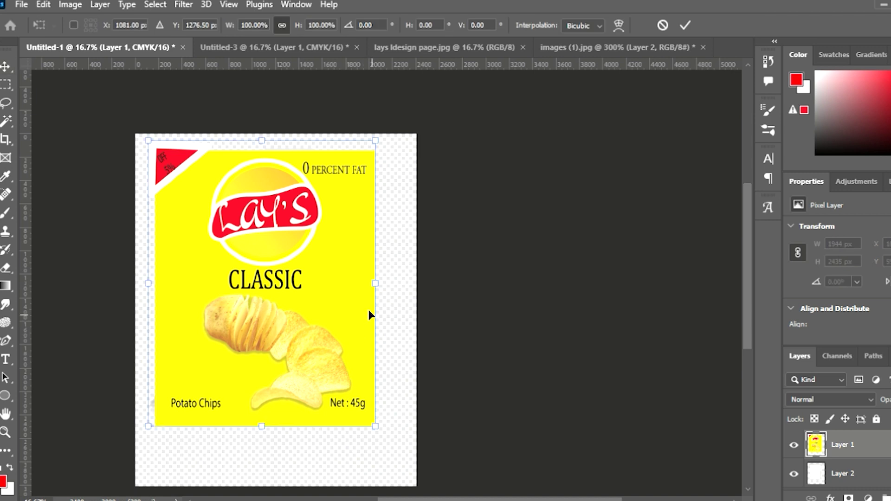
drag(376, 289, 384, 290)
drag(148, 284, 142, 286)
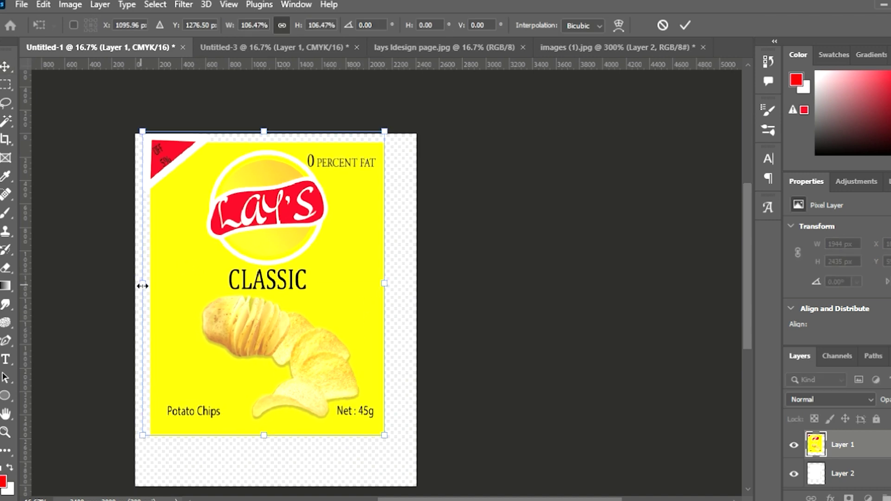
key(Return)
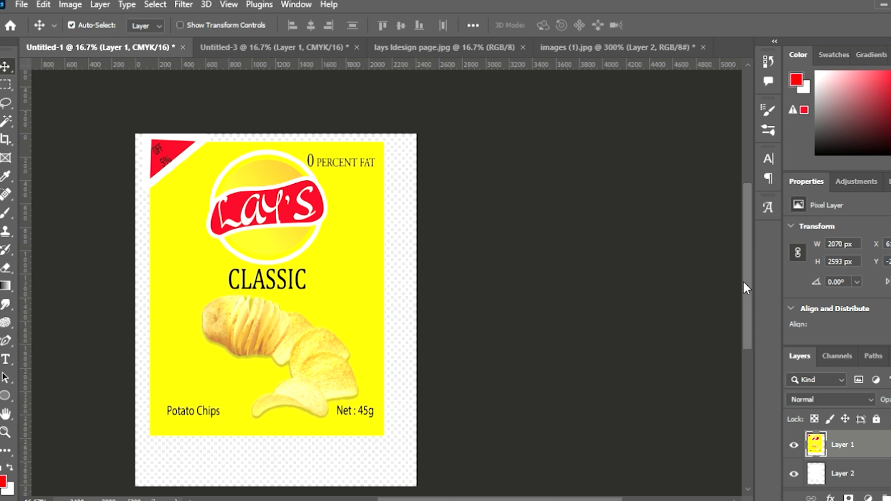
Step: Clip Layer 1 to the bag's shape and set its blend mode to Multiply
key(ctrl+alt+g)
key(Down)
key(Down)
key(Down)
key(Down)
key(Down)
key(Down)
key(Down)
key(Up)
key(Up)
key(Up)
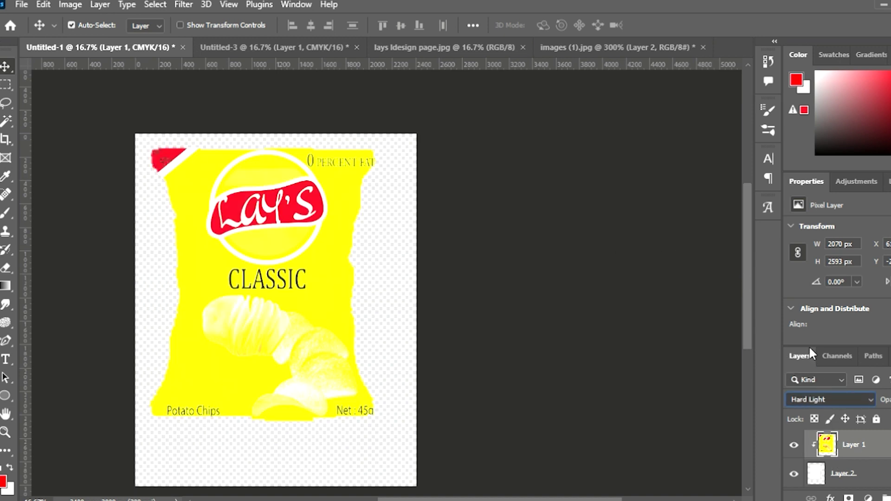
key(Up)
key(Up)
key(Up)
key(Up)
key(Up)
key(Up)
key(Up)
key(Up)
key(Up)
key(Up)
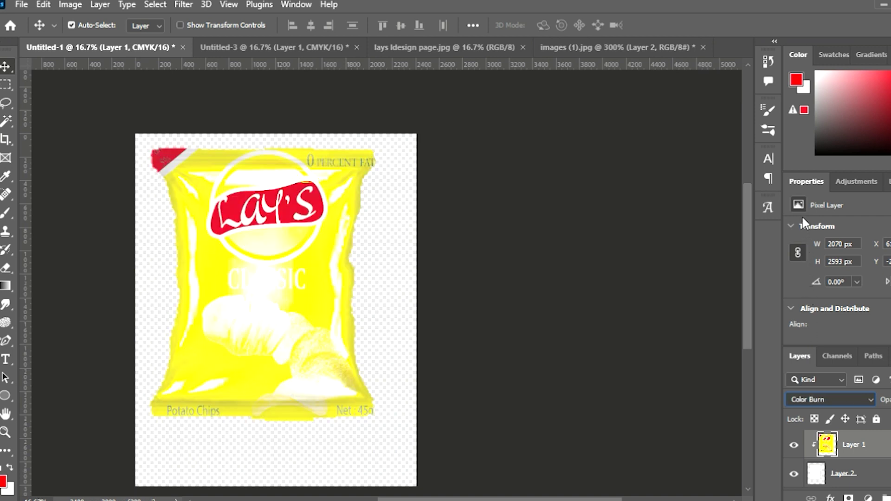
key(Up)
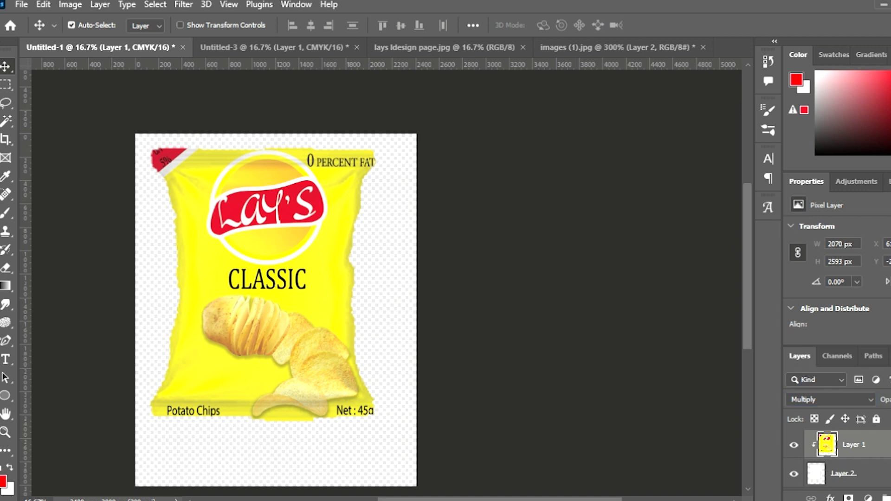
key(h)
key(ctrl+z)
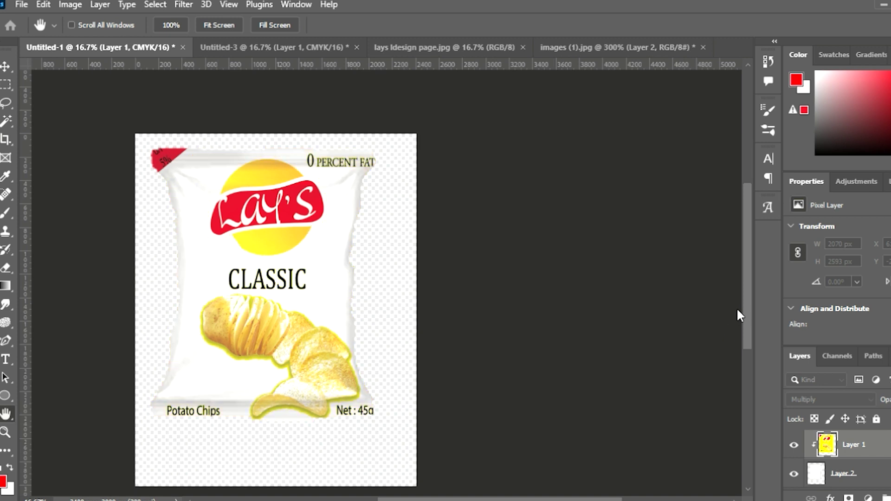
Step: Move Layer 1 down and right onto the bag, then deselect it
key(ctrl+shift+z)
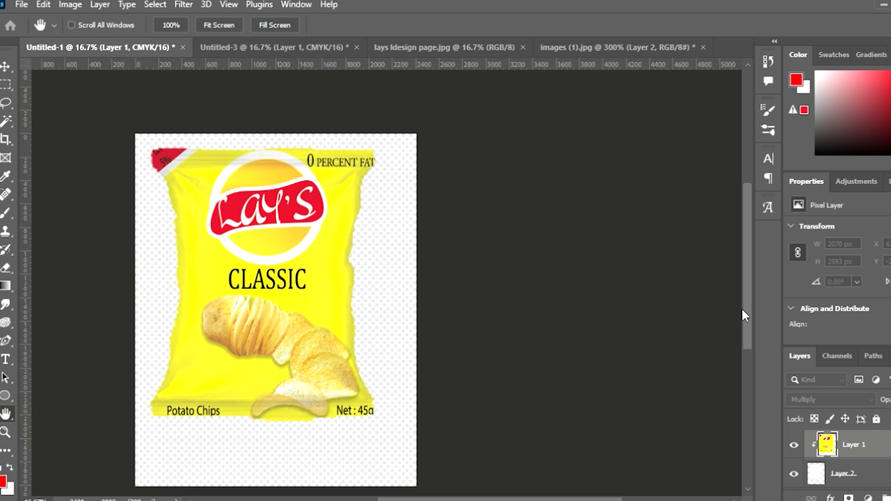
key(ctrl+z)
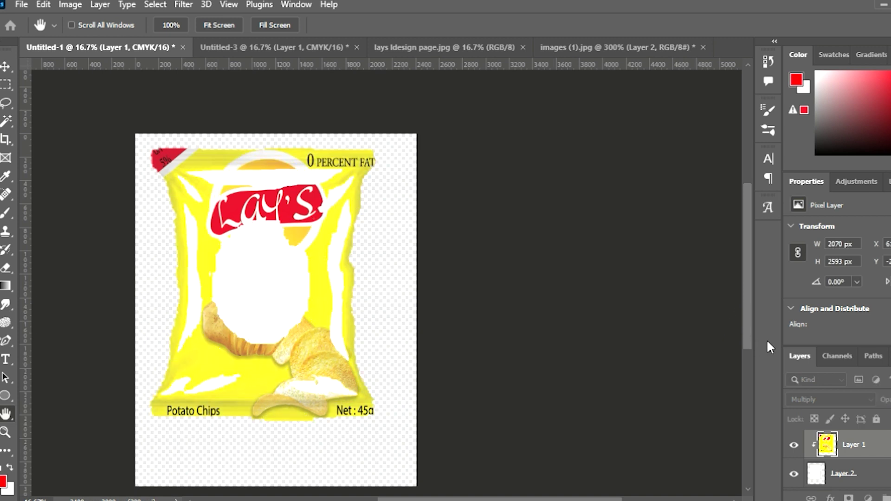
key(ctrl+shift+z)
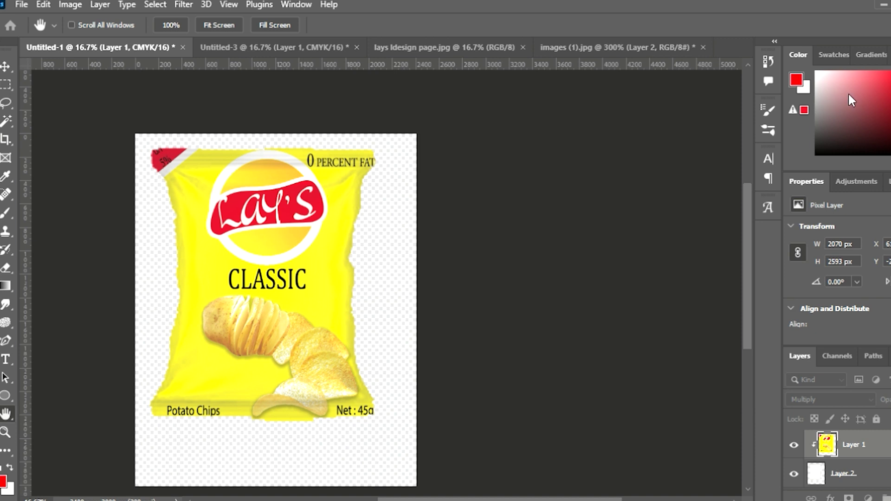
key(v)
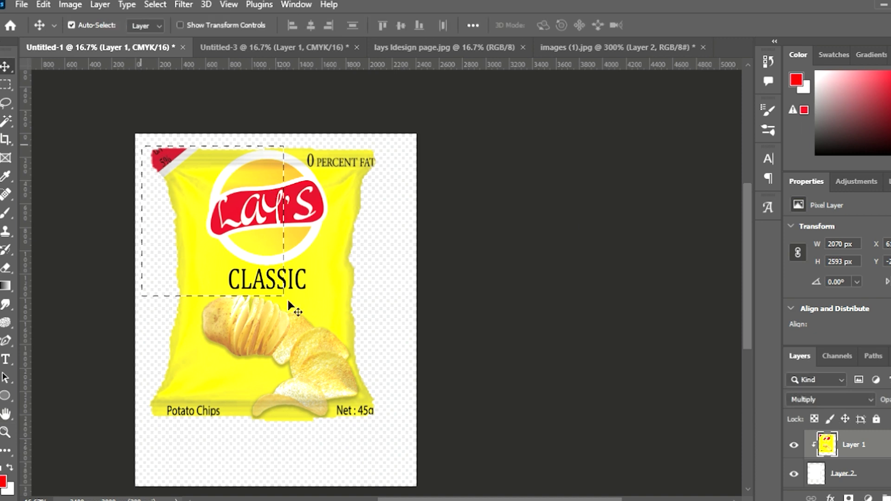
drag(270, 298, 282, 325)
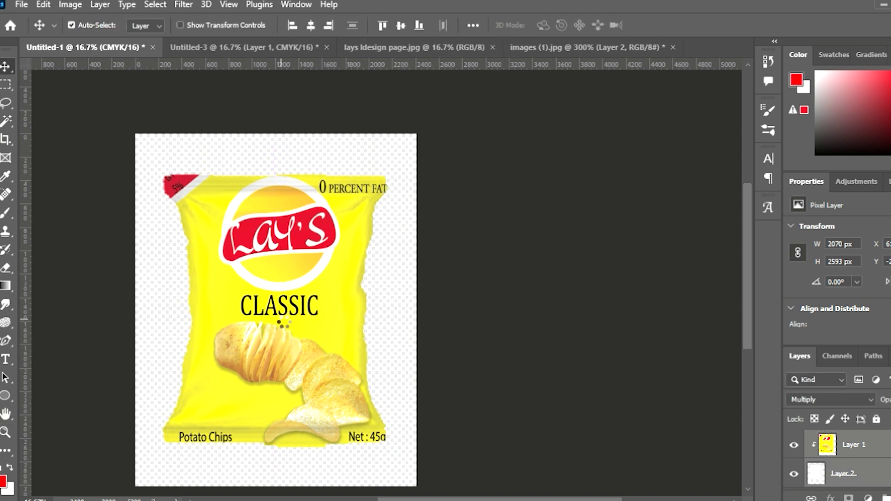
drag(416, 498, 383, 499)
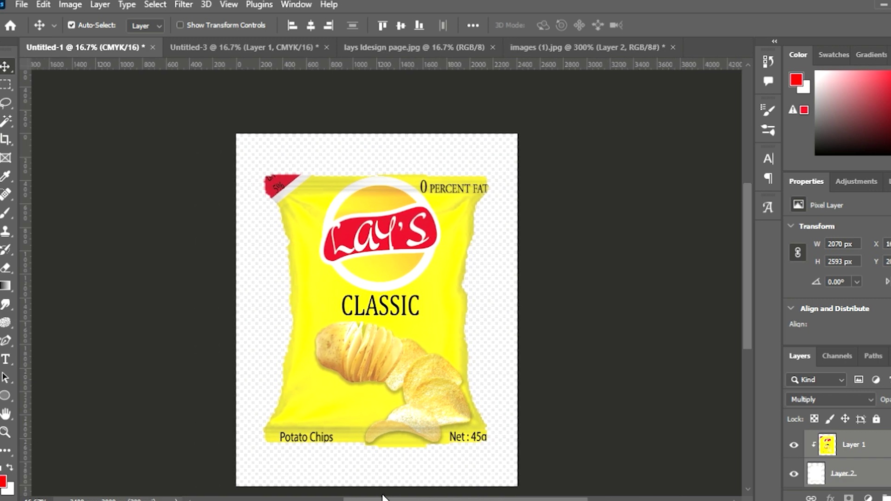
scroll(395, 380, up, 1)
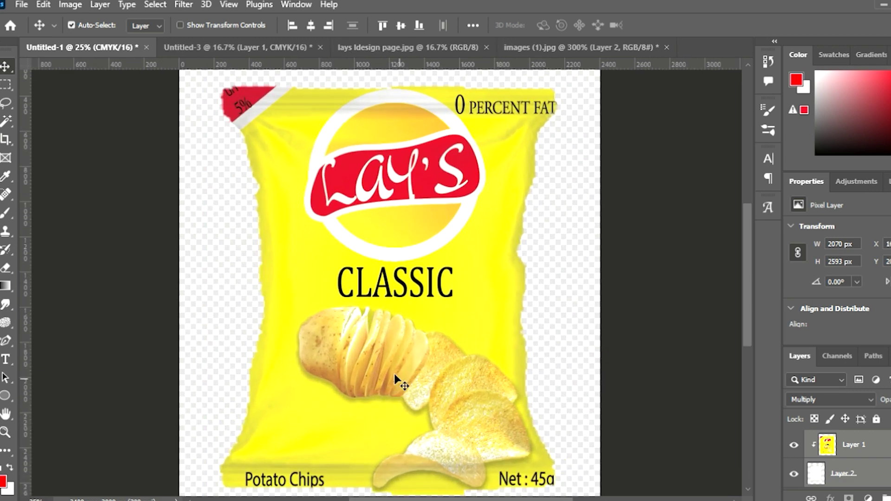
scroll(394, 375, down, 1)
click(549, 311)
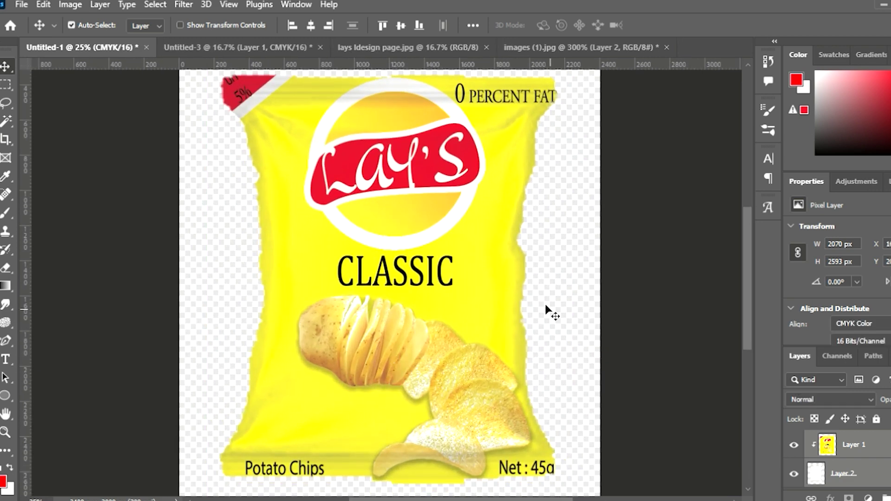